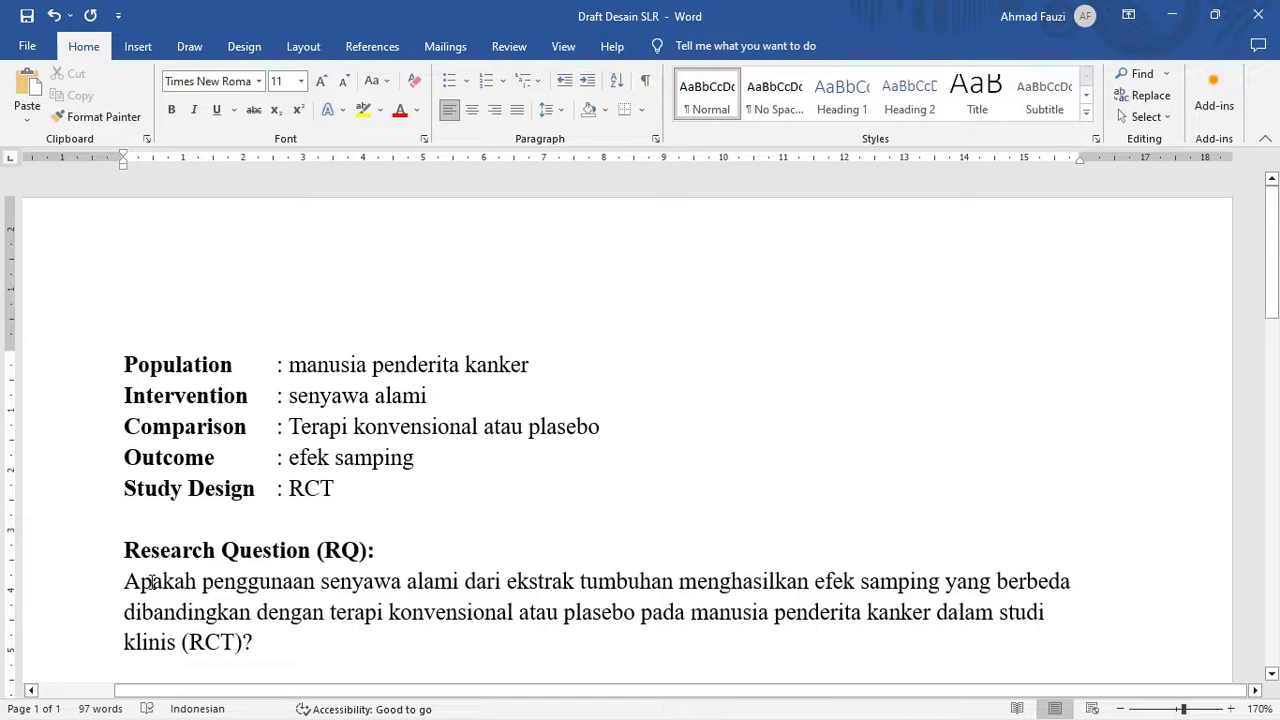
Switch from the Word draft to Chrome and open elicit.org in a new browser tab
{"action": "left_click_drag", "start_coordinate": [77, 582], "coordinate": [120, 640]}
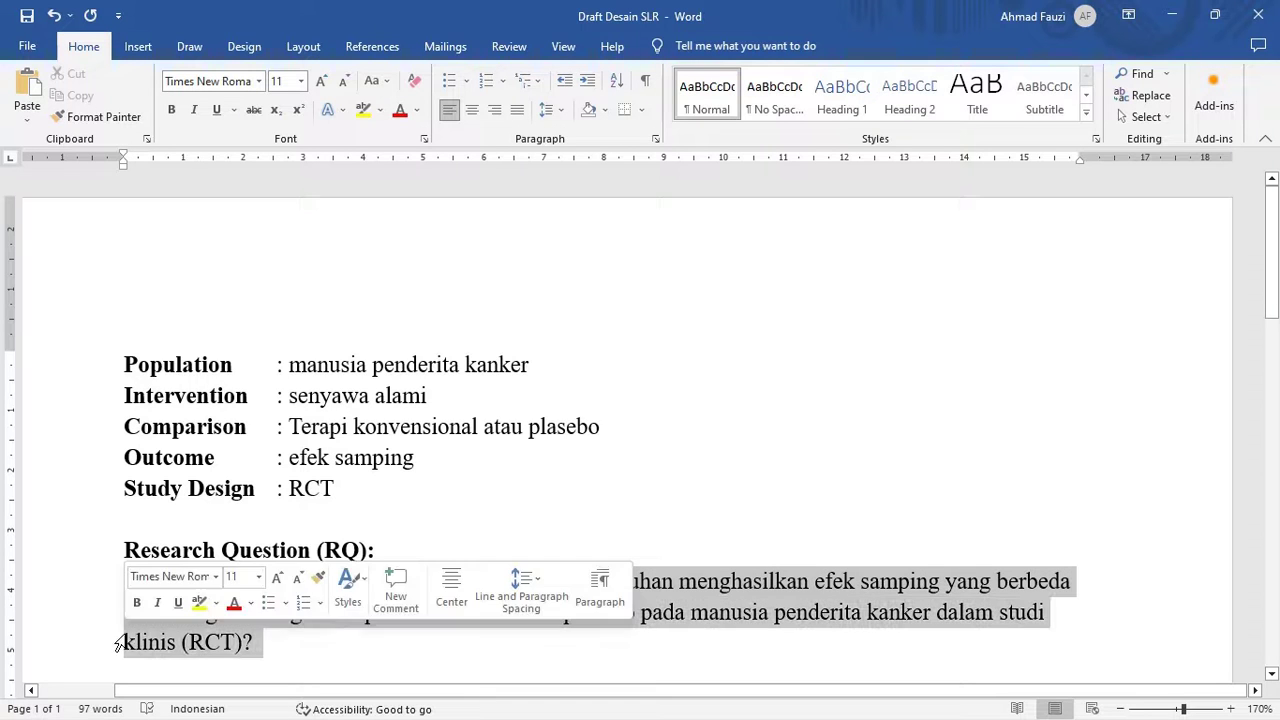
{"action": "left_click", "coordinate": [370, 655]}
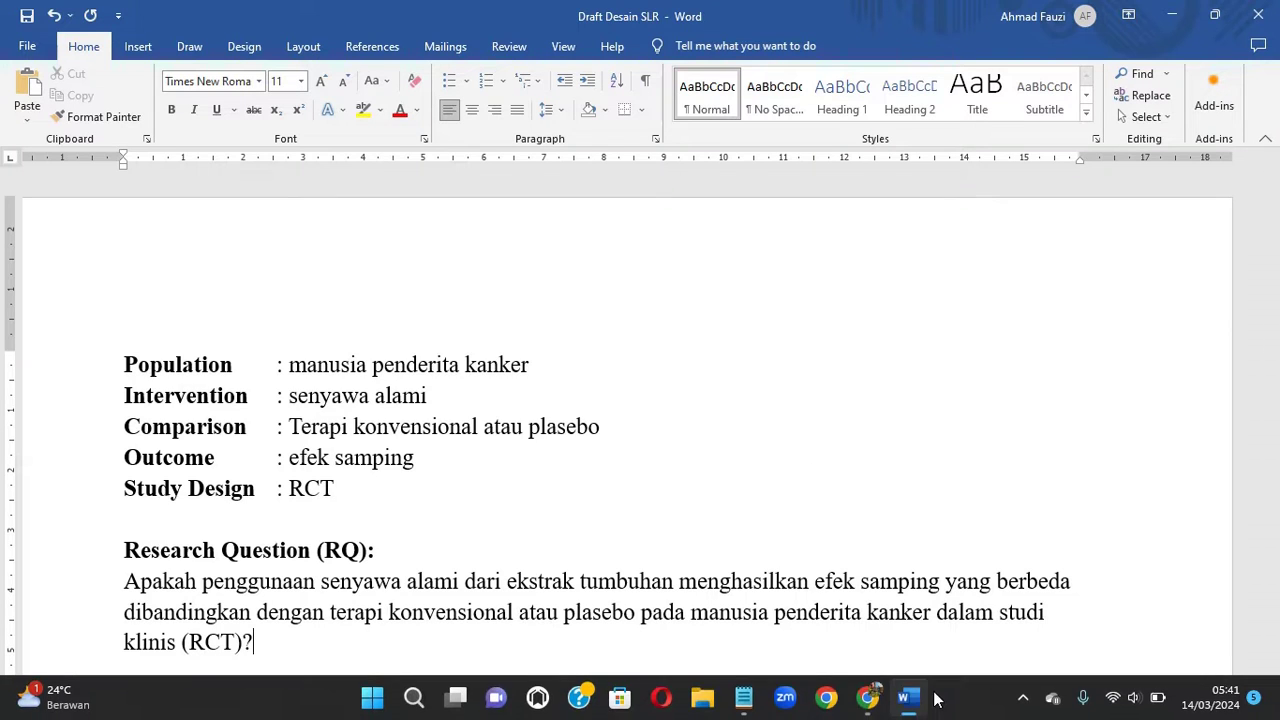
{"action": "left_click", "coordinate": [894, 694]}
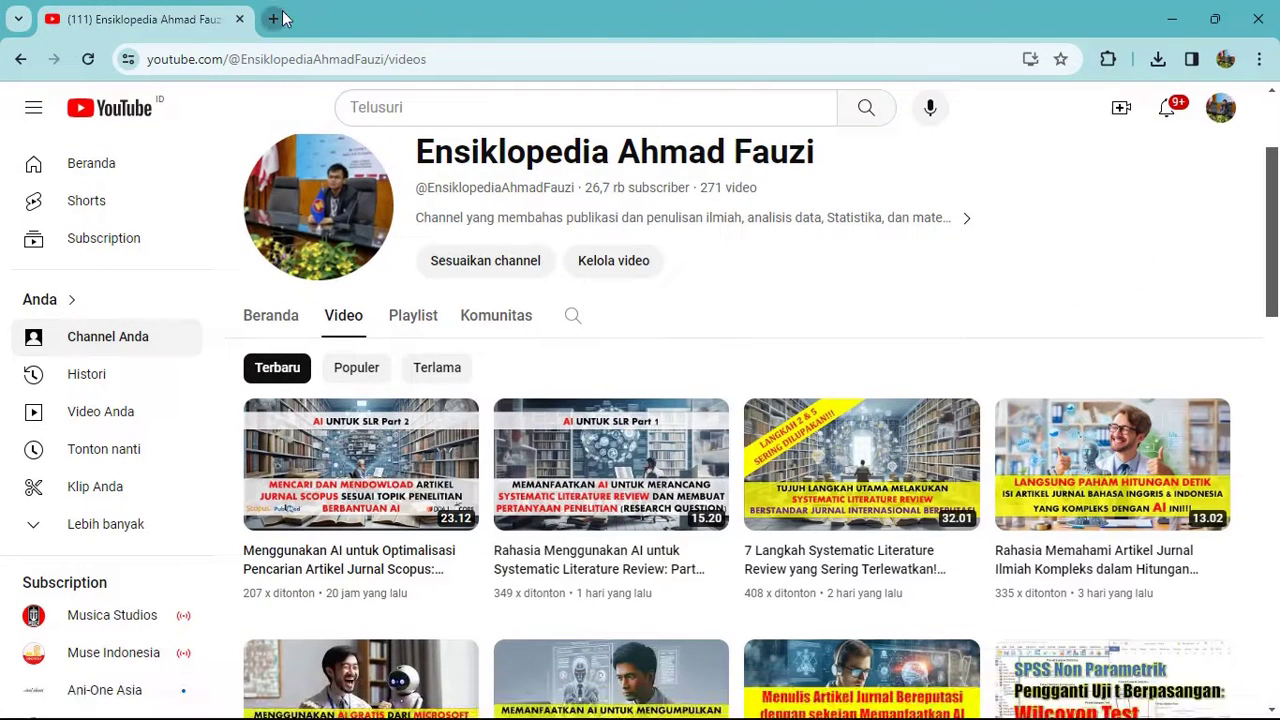
{"action": "left_click", "coordinate": [273, 18]}
{"action": "type", "text": "elicit.org"}
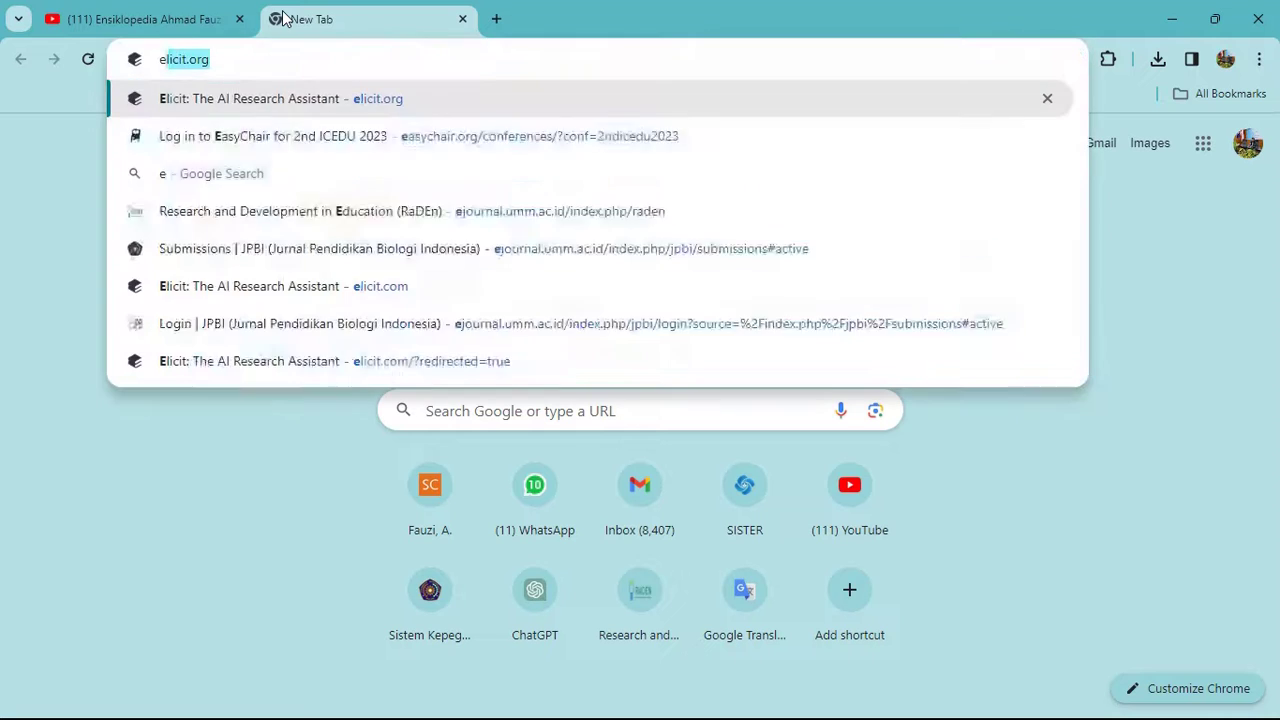
{"action": "key", "text": "Return"}
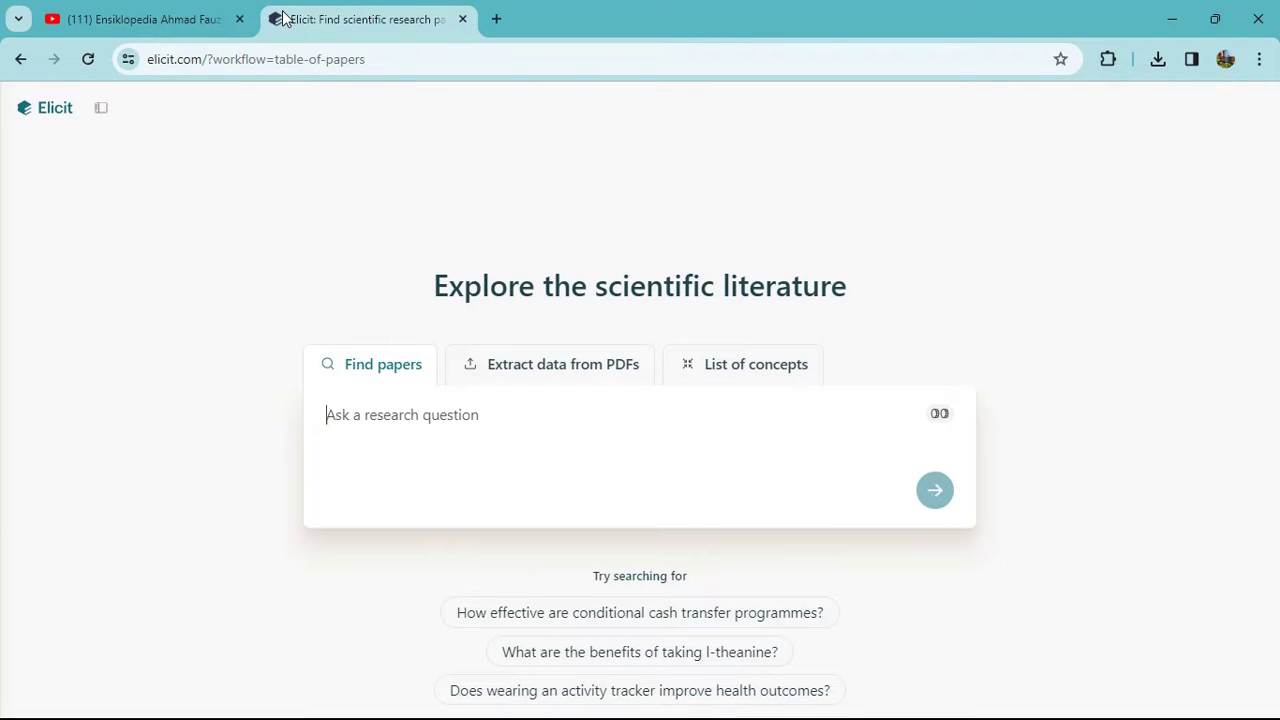
Look over the recent uploads on the open YouTube channel page, and return to the Elicit page
{"action": "left_click", "coordinate": [70, 20]}
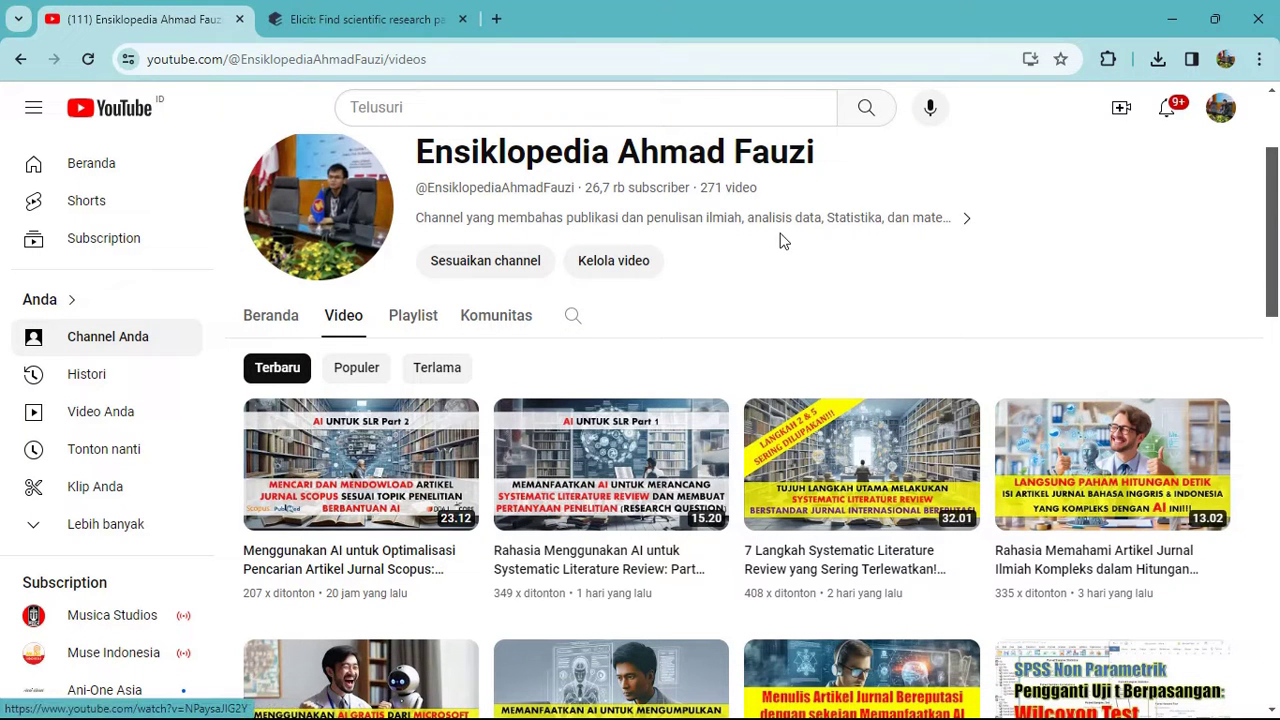
{"action": "scroll", "coordinate": [778, 236], "scroll_direction": "down", "scroll_amount": 1}
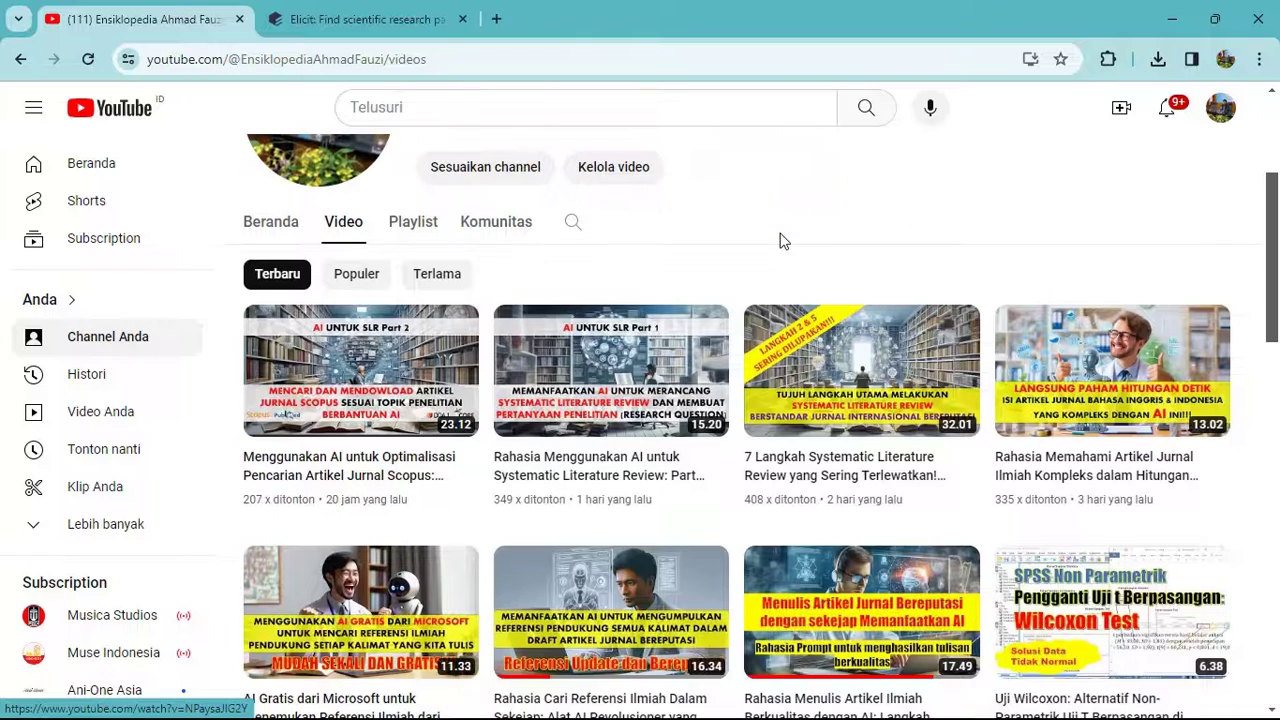
{"action": "left_click", "coordinate": [376, 14]}
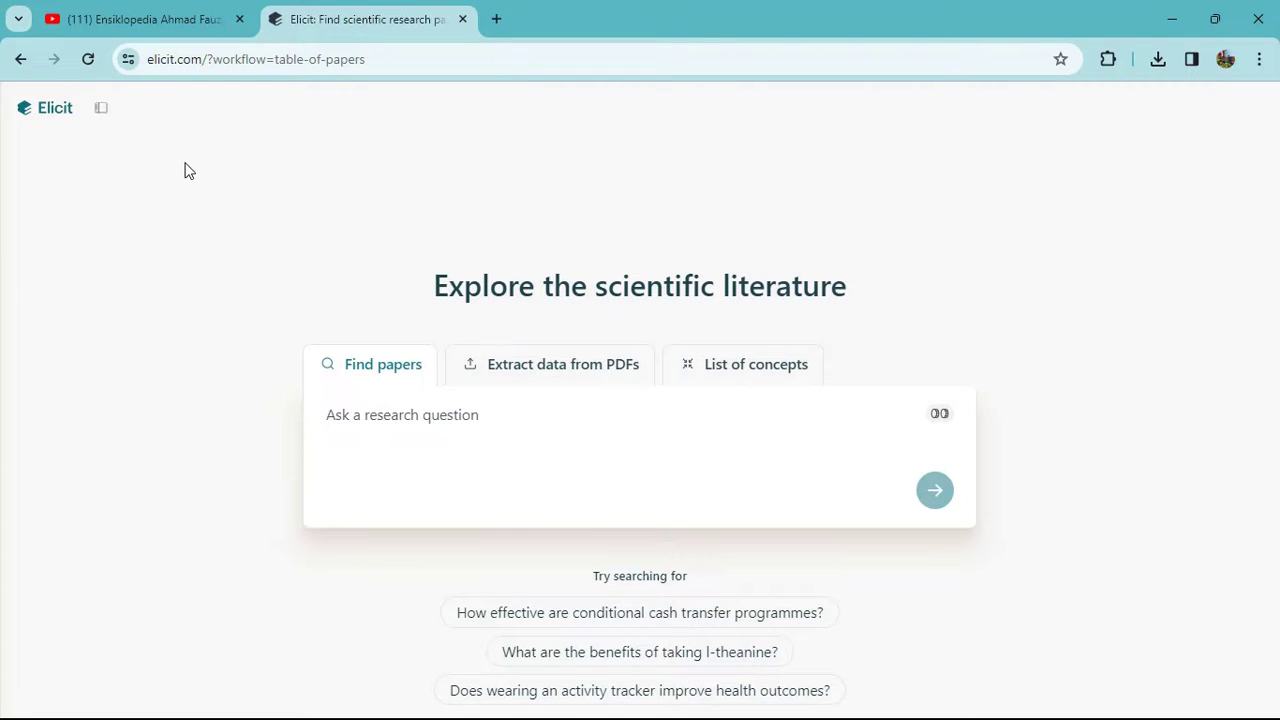
Search Elicit for papers on "side effects of natural anticancer compounds in cancer patients"
{"action": "mouse_move", "coordinate": [825, 712]}
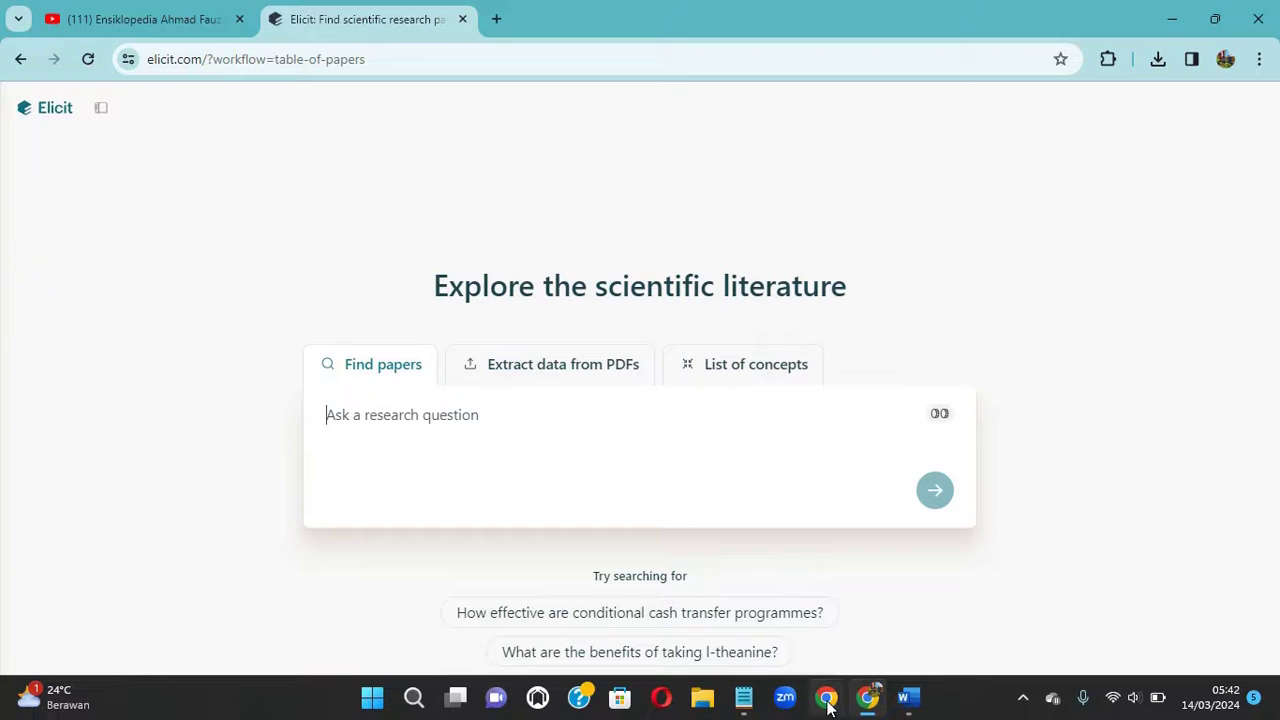
{"action": "left_click", "coordinate": [864, 702]}
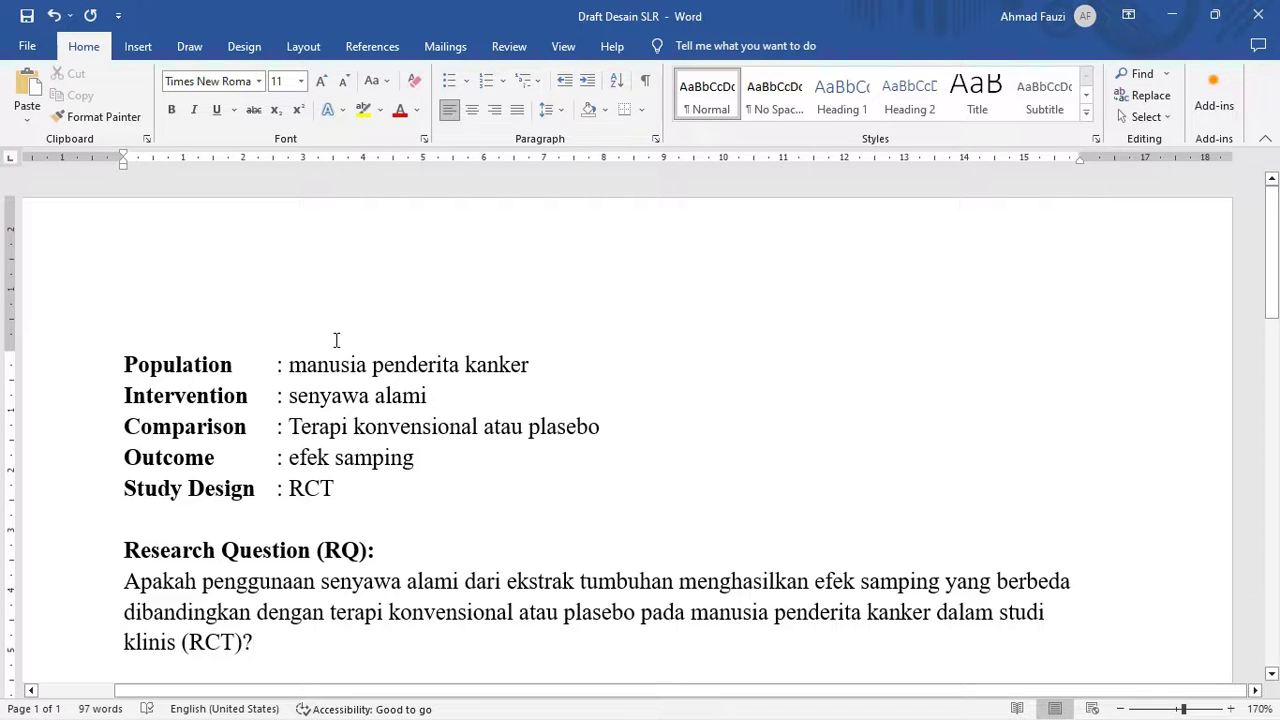
{"action": "left_click", "coordinate": [1171, 15]}
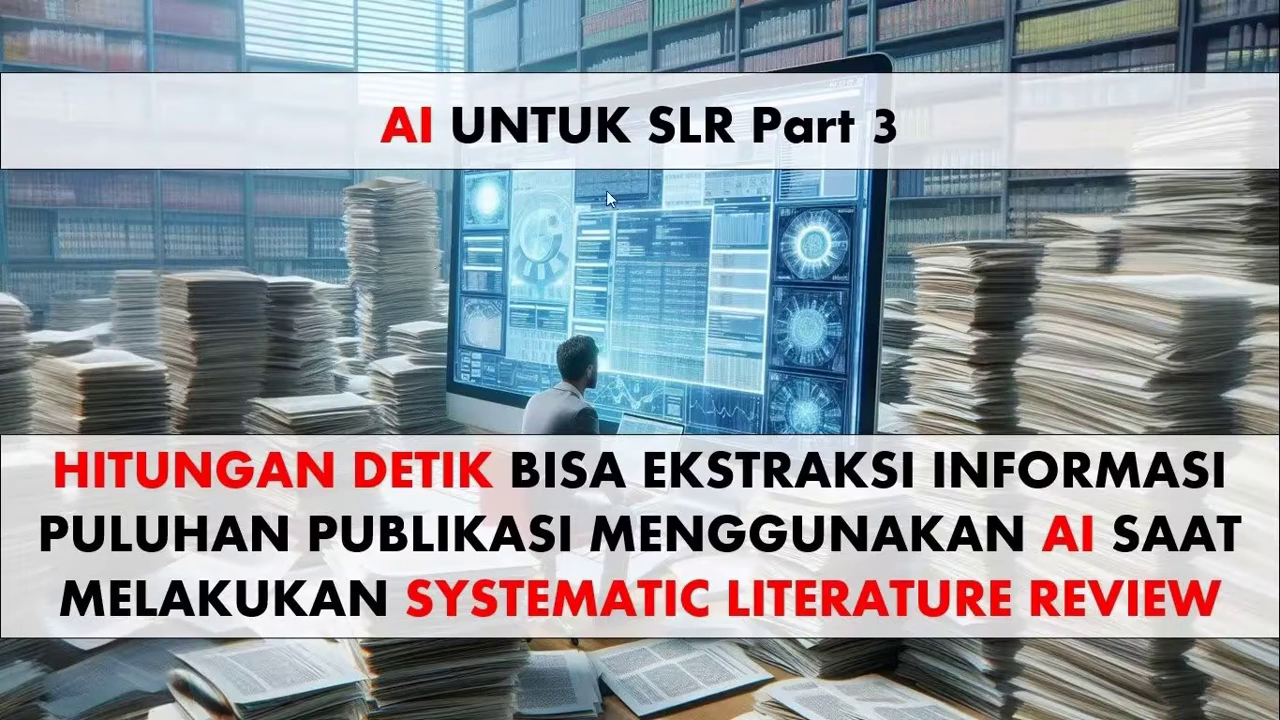
{"action": "left_click", "coordinate": [864, 703]}
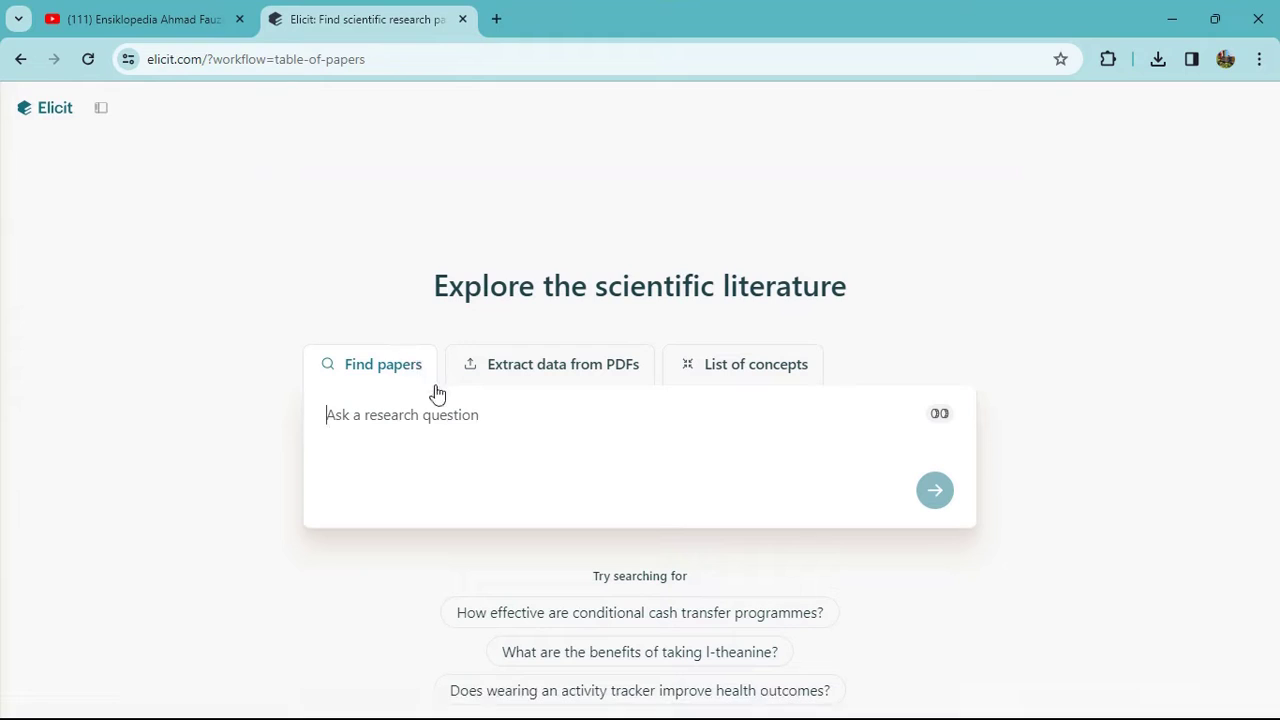
{"action": "type", "text": "side effects of natural anticancer compounds in cancer patients"}
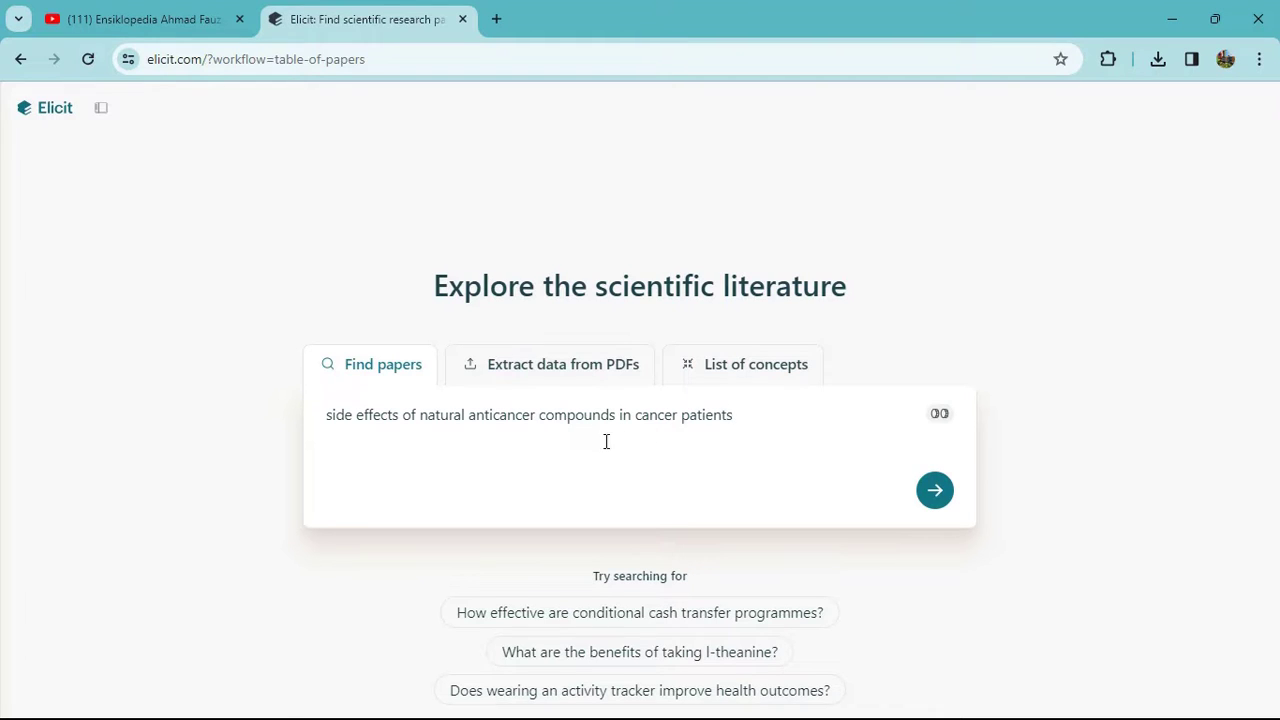
{"action": "left_click", "coordinate": [949, 496]}
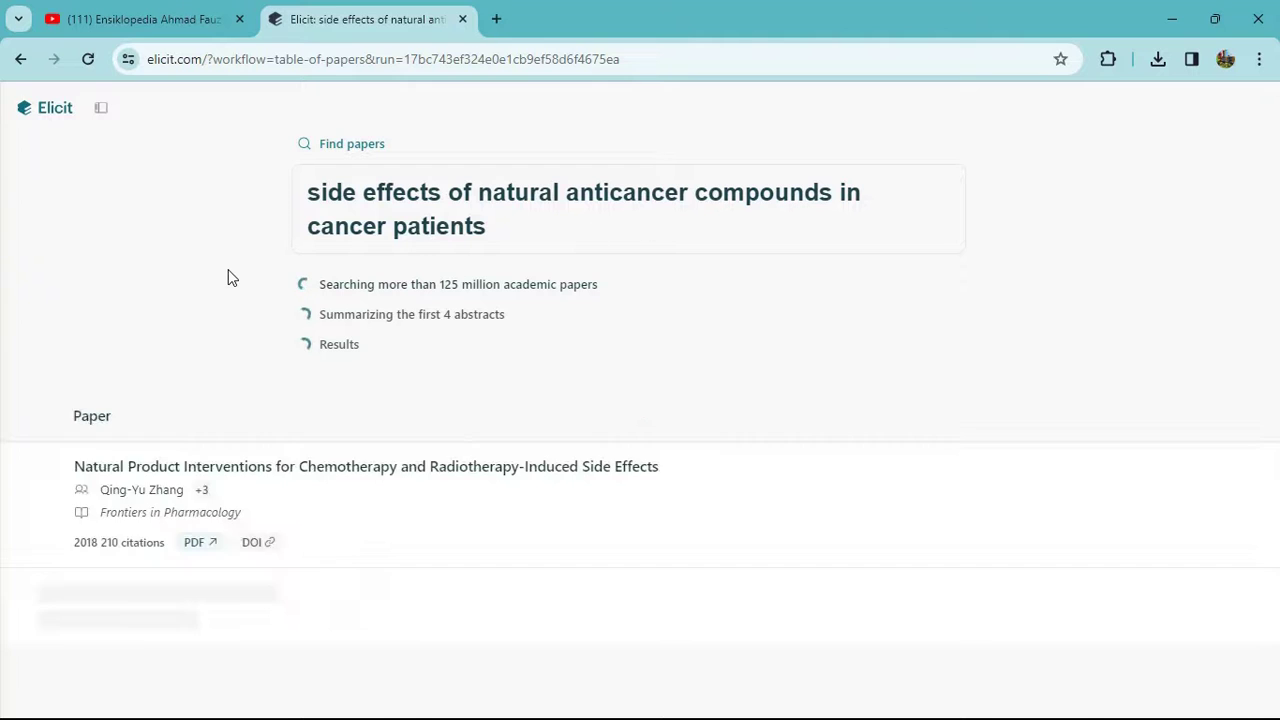
Examine the papers found, their abstract summaries and the summary section above the results table
{"action": "scroll", "coordinate": [280, 330], "scroll_direction": "down", "scroll_amount": 4}
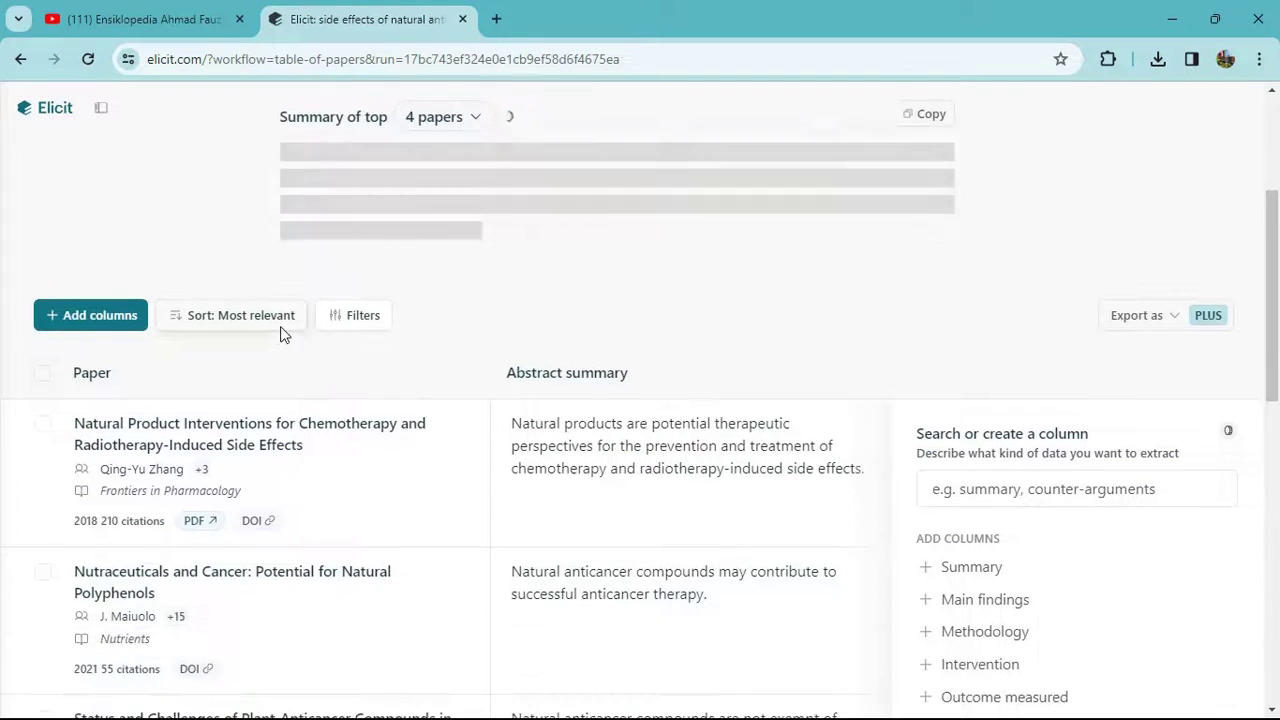
{"action": "mouse_move", "coordinate": [567, 716]}
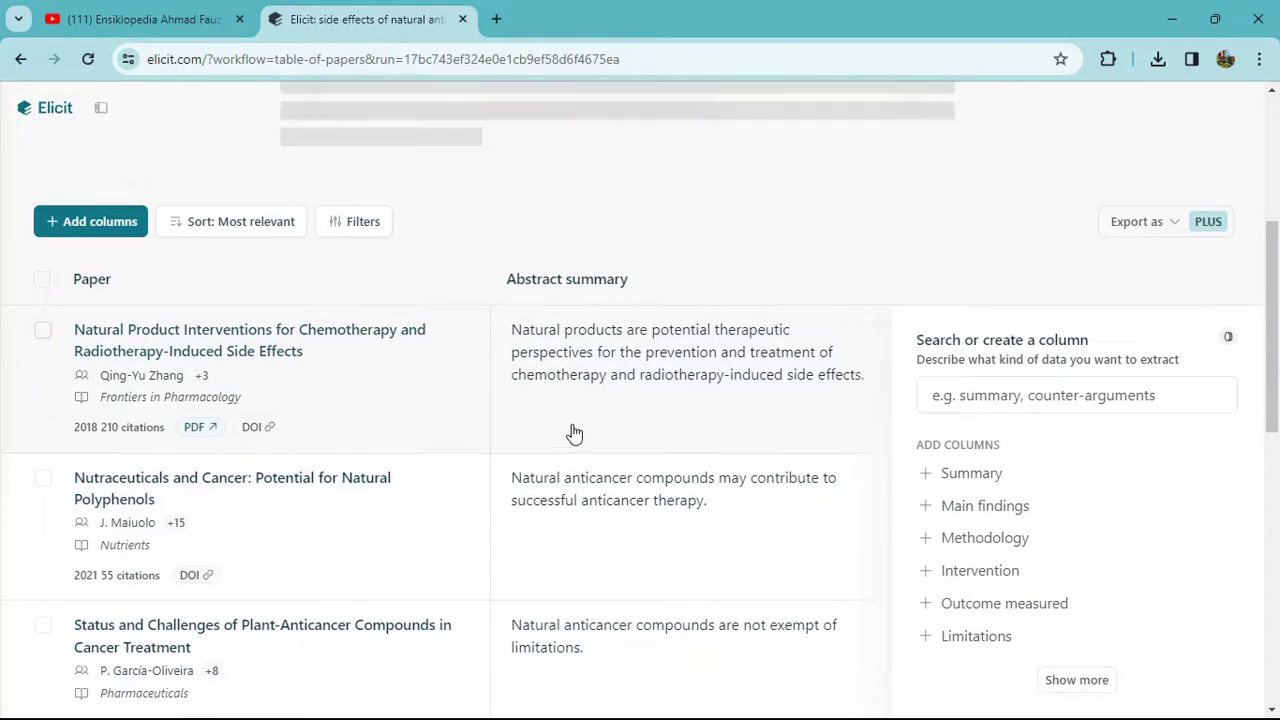
{"action": "scroll", "coordinate": [575, 422], "scroll_direction": "up", "scroll_amount": 3}
{"action": "scroll", "coordinate": [575, 418], "scroll_direction": "up", "scroll_amount": 1}
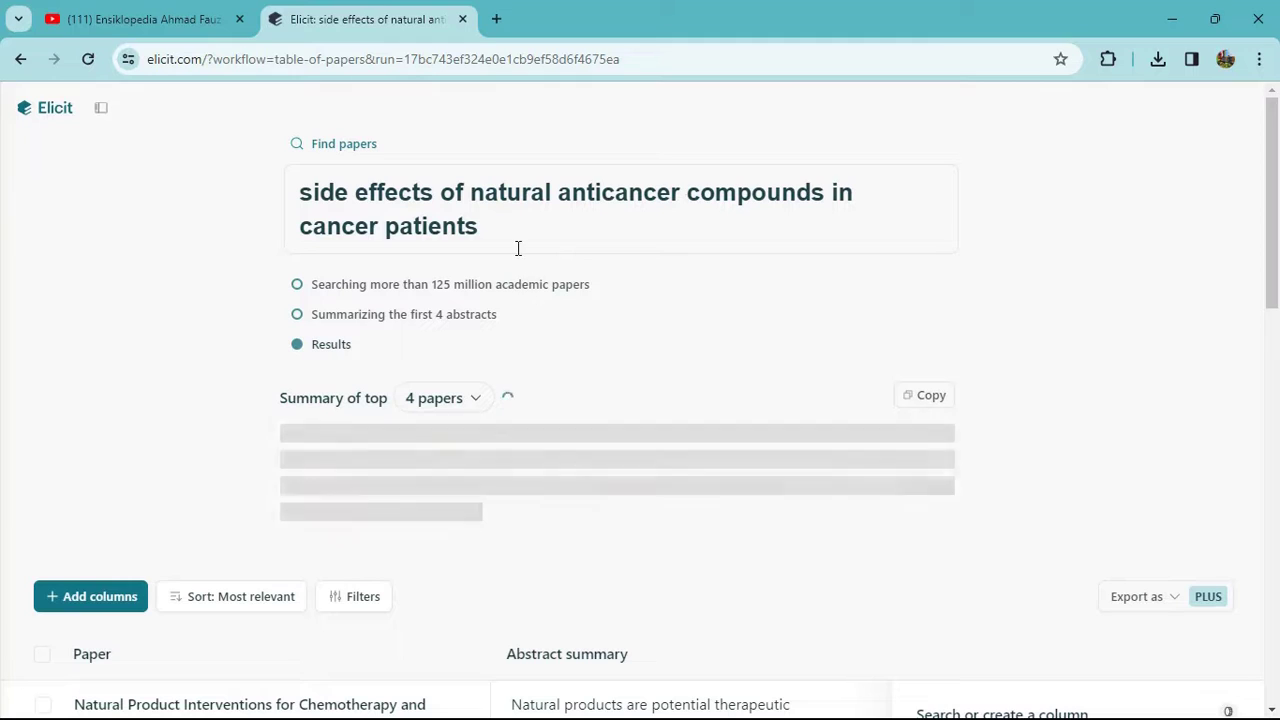
{"action": "scroll", "coordinate": [566, 246], "scroll_direction": "down", "scroll_amount": 2}
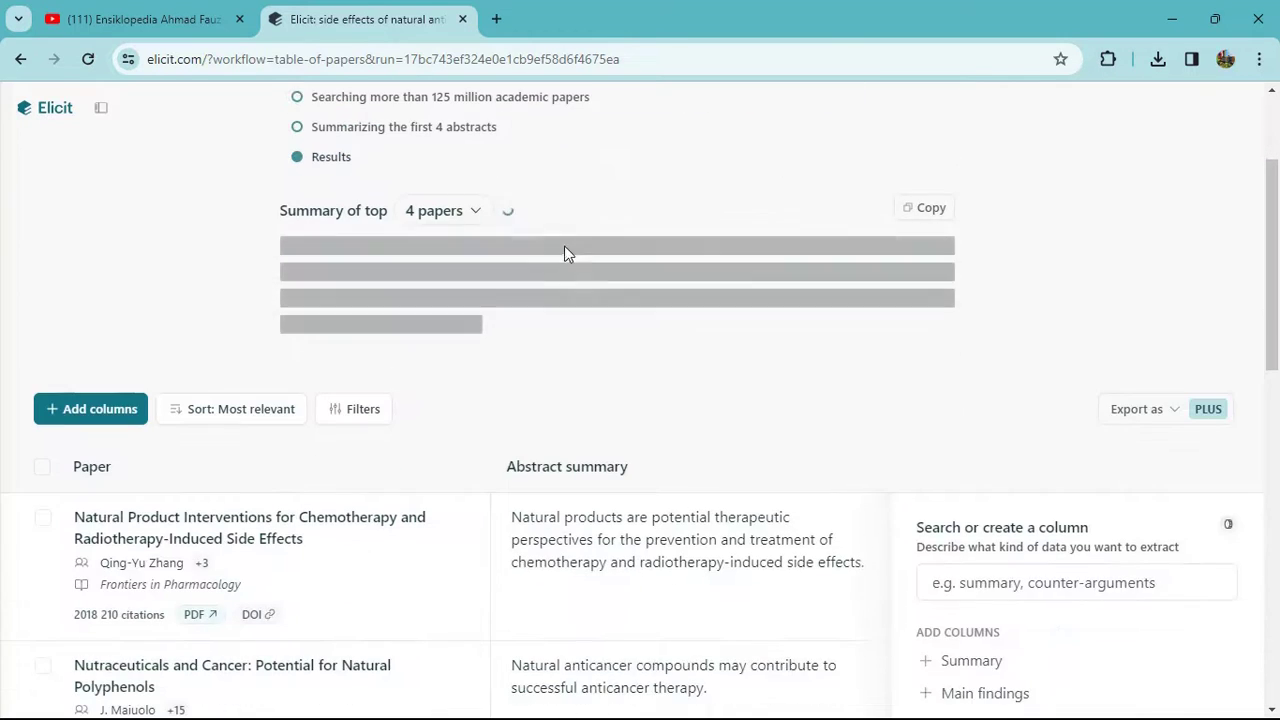
{"action": "scroll", "coordinate": [566, 250], "scroll_direction": "down", "scroll_amount": 2}
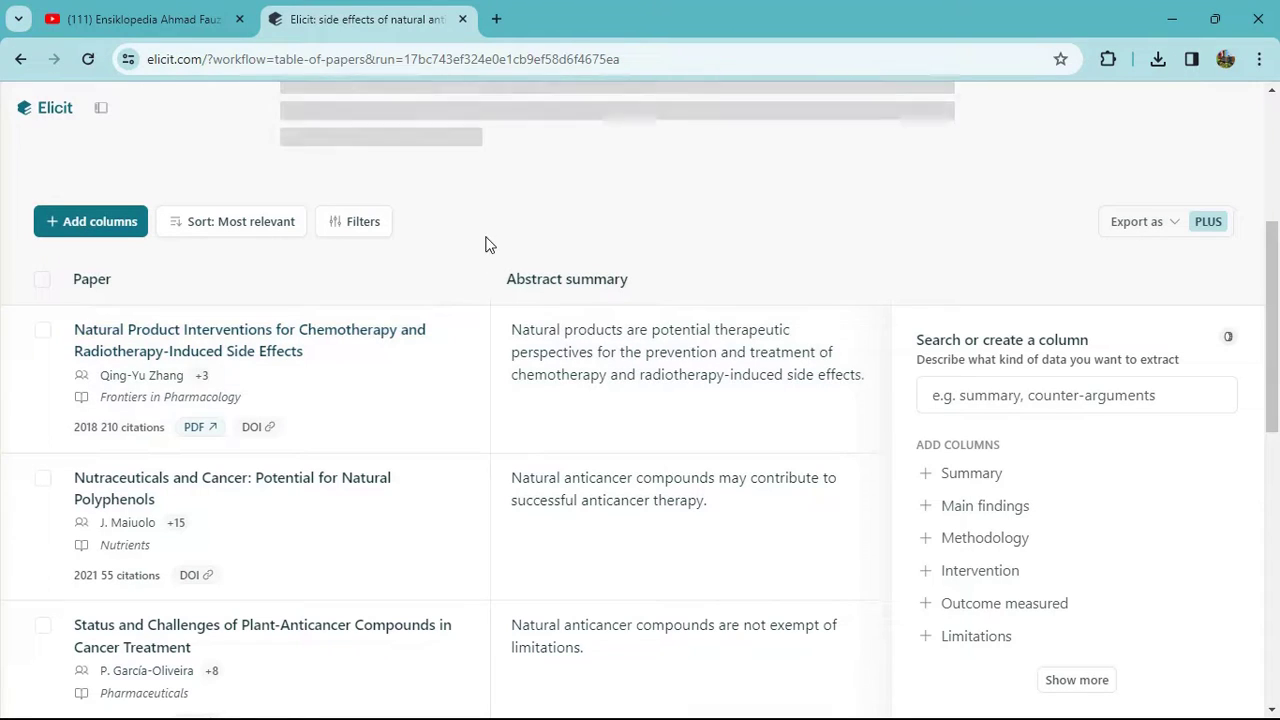
Check the study design in the Word draft and select RCT as the study type in Elicit's result filters
{"action": "left_click", "coordinate": [364, 221]}
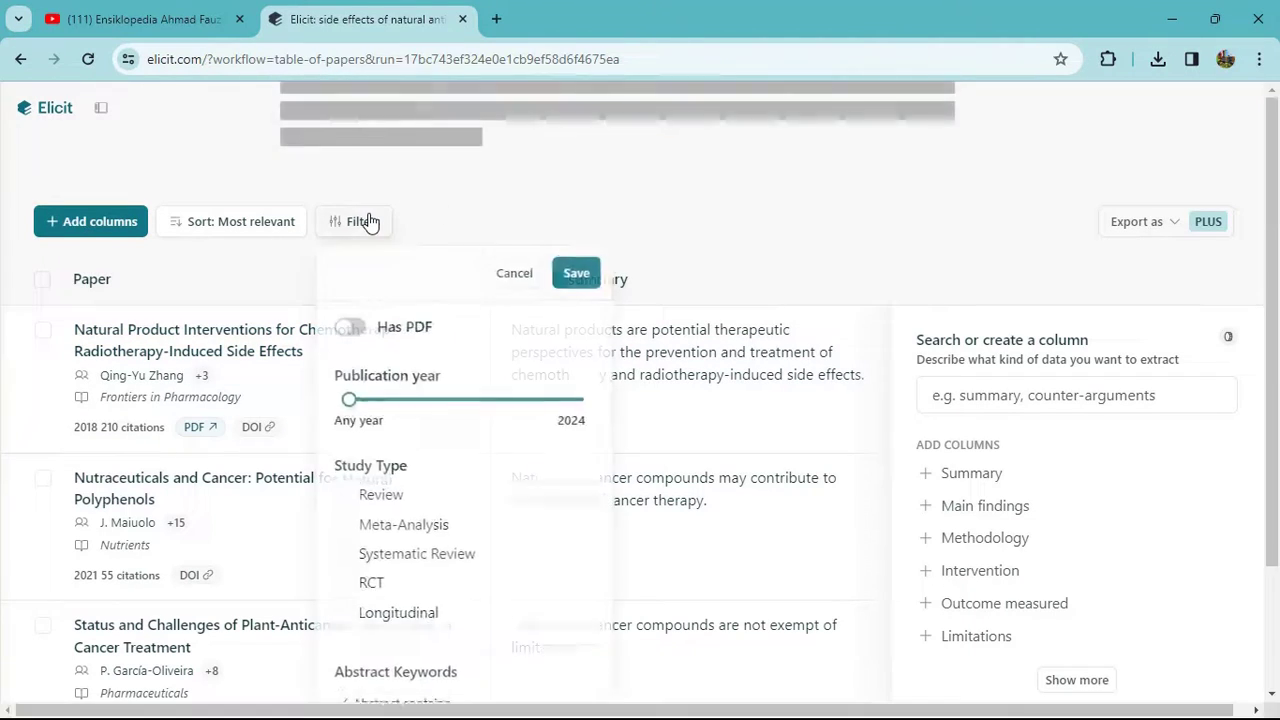
{"action": "scroll", "coordinate": [566, 449], "scroll_direction": "down", "scroll_amount": 2}
{"action": "scroll", "coordinate": [500, 389], "scroll_direction": "up", "scroll_amount": 2}
{"action": "scroll", "coordinate": [520, 408], "scroll_direction": "down", "scroll_amount": 1}
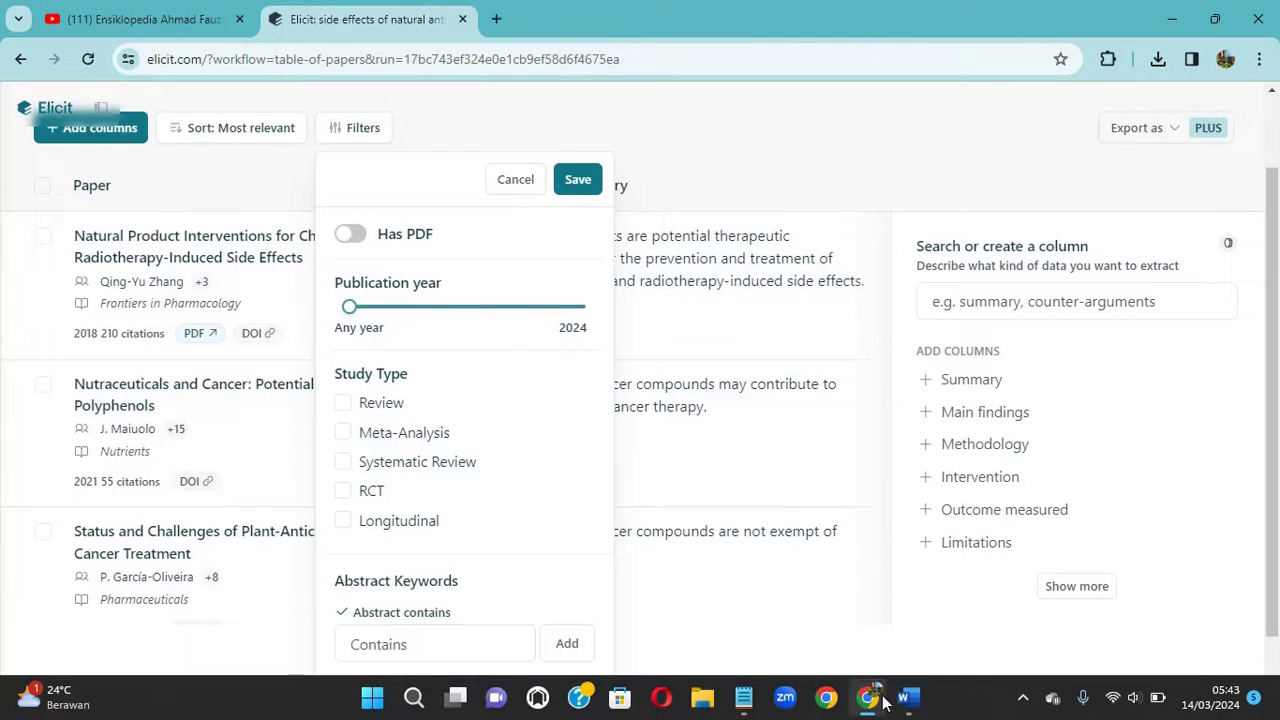
{"action": "left_click", "coordinate": [908, 698]}
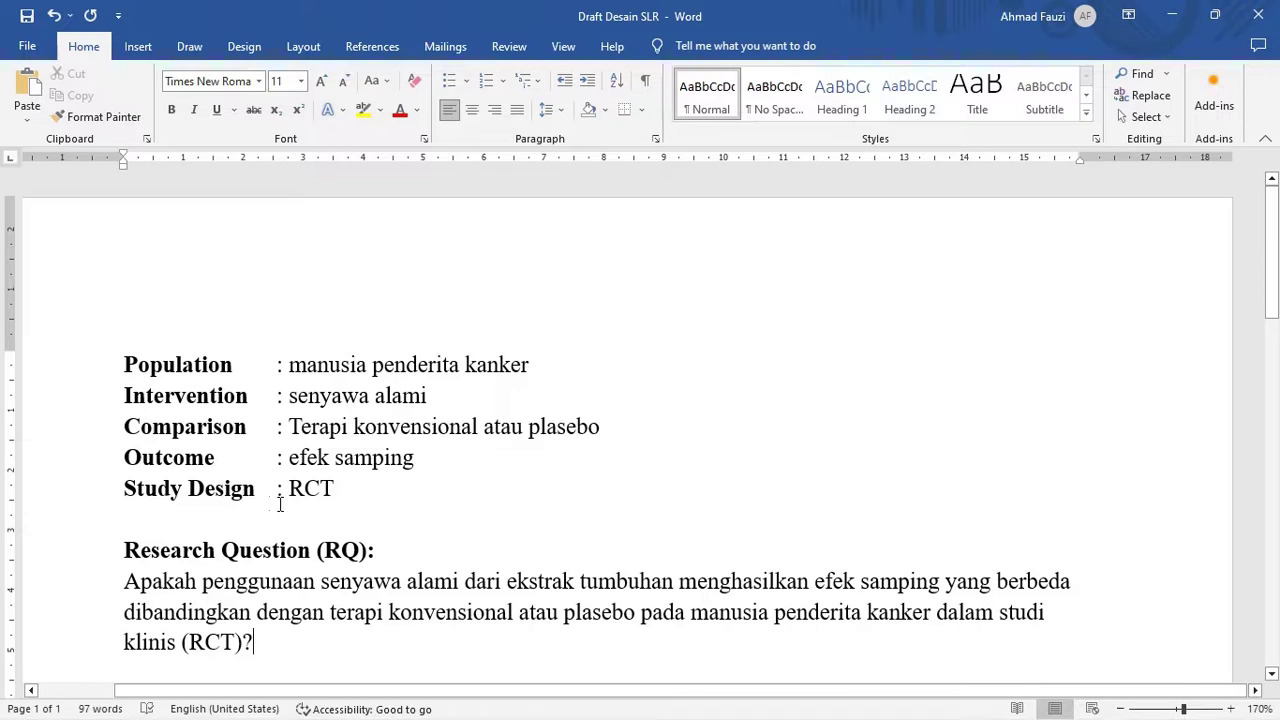
{"action": "left_click", "coordinate": [1172, 15]}
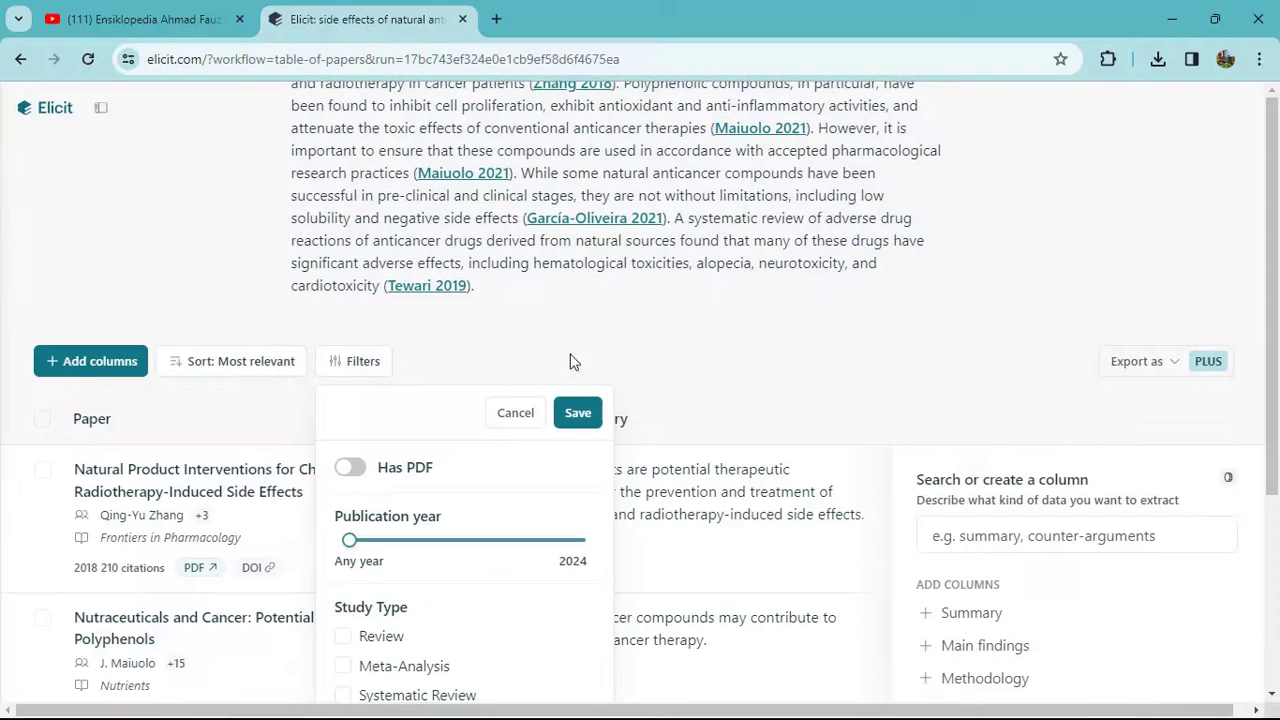
{"action": "scroll", "coordinate": [477, 530], "scroll_direction": "down", "scroll_amount": 2}
{"action": "left_click", "coordinate": [345, 535]}
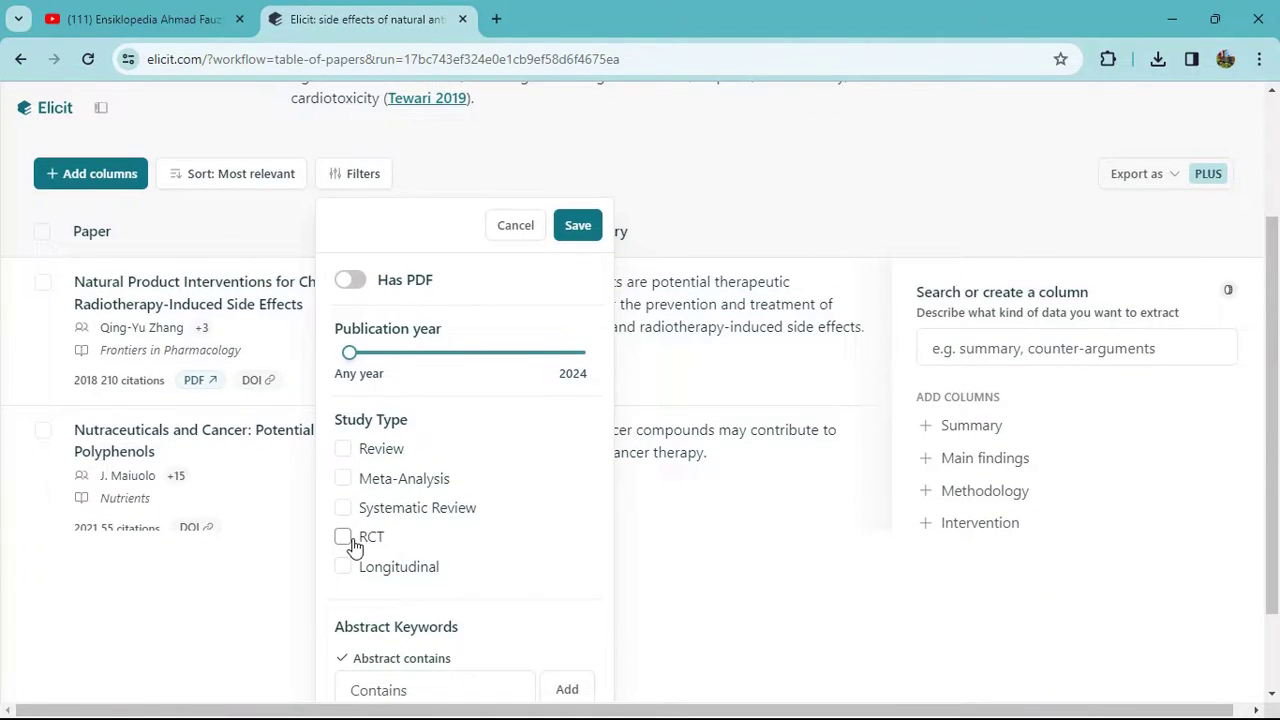
Set the publication year filter to start from 2018 and save the filters to rerun the paper search
{"action": "scroll", "coordinate": [420, 535], "scroll_direction": "up", "scroll_amount": 2}
{"action": "scroll", "coordinate": [552, 514], "scroll_direction": "down", "scroll_amount": 3}
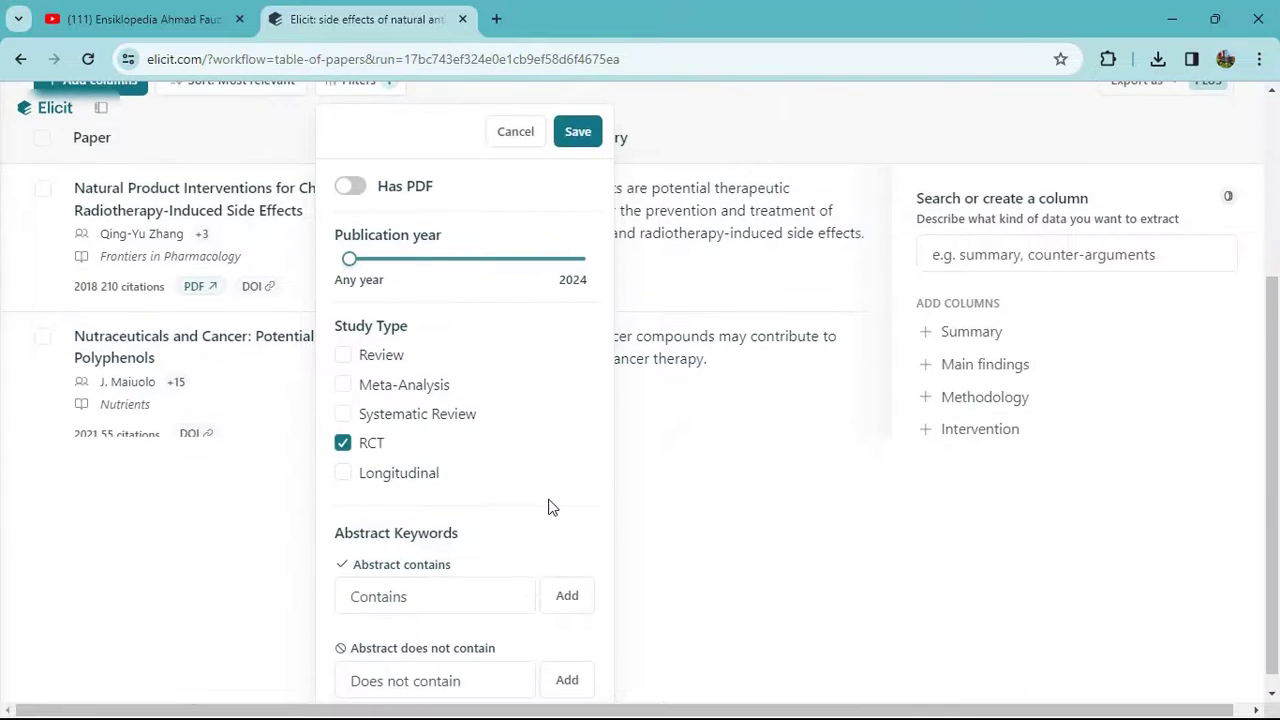
{"action": "scroll", "coordinate": [552, 505], "scroll_direction": "up", "scroll_amount": 3}
{"action": "scroll", "coordinate": [552, 488], "scroll_direction": "down", "scroll_amount": 3}
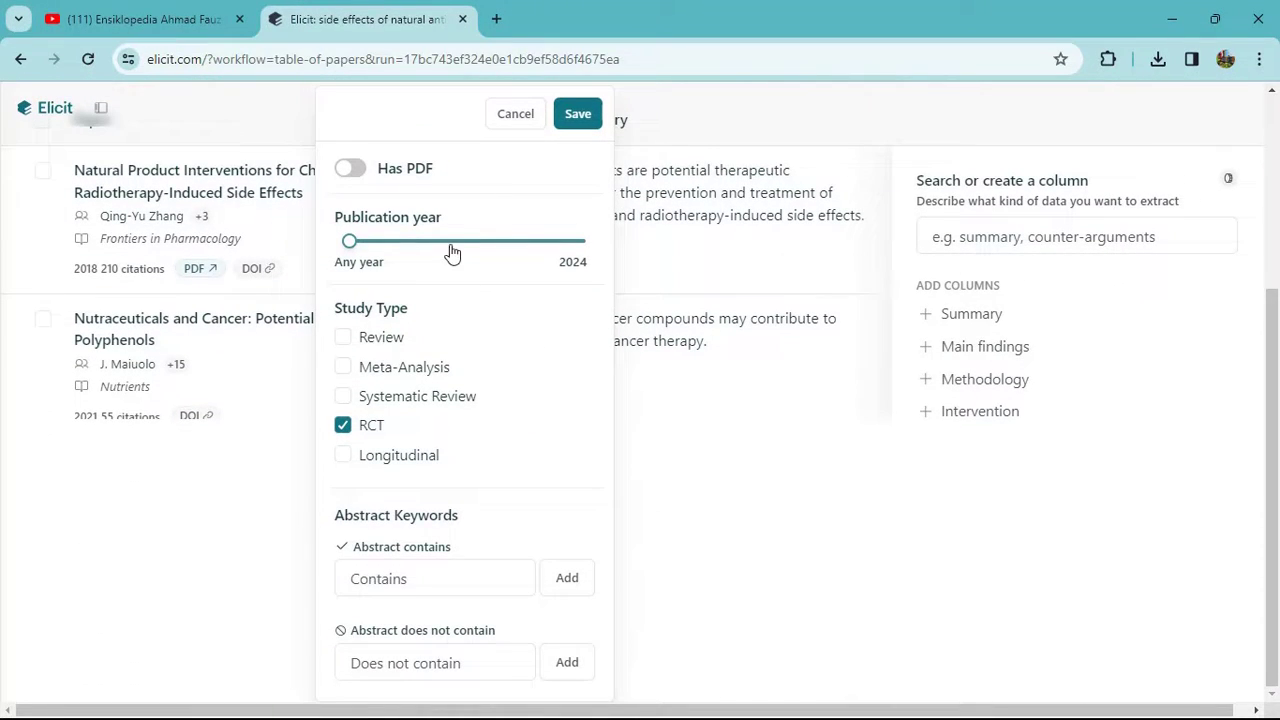
{"action": "scroll", "coordinate": [486, 256], "scroll_direction": "up", "scroll_amount": 3}
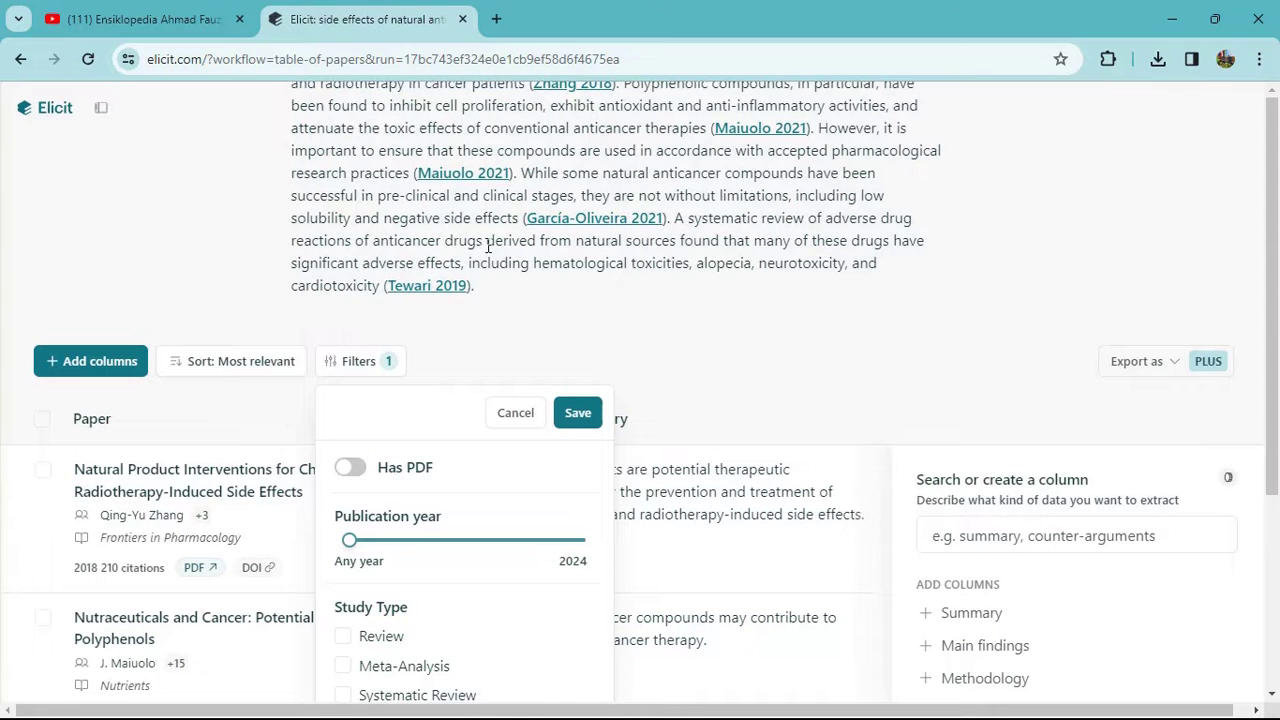
{"action": "left_click", "coordinate": [145, 19]}
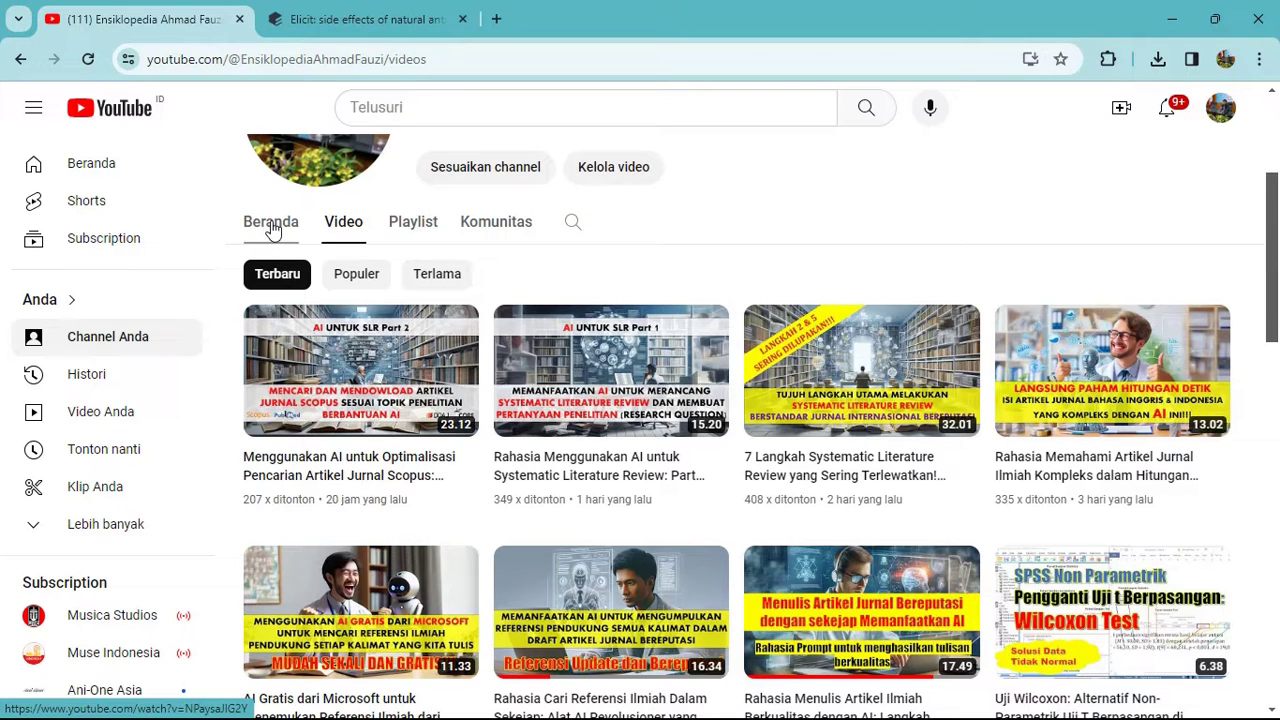
{"action": "left_click", "coordinate": [355, 10]}
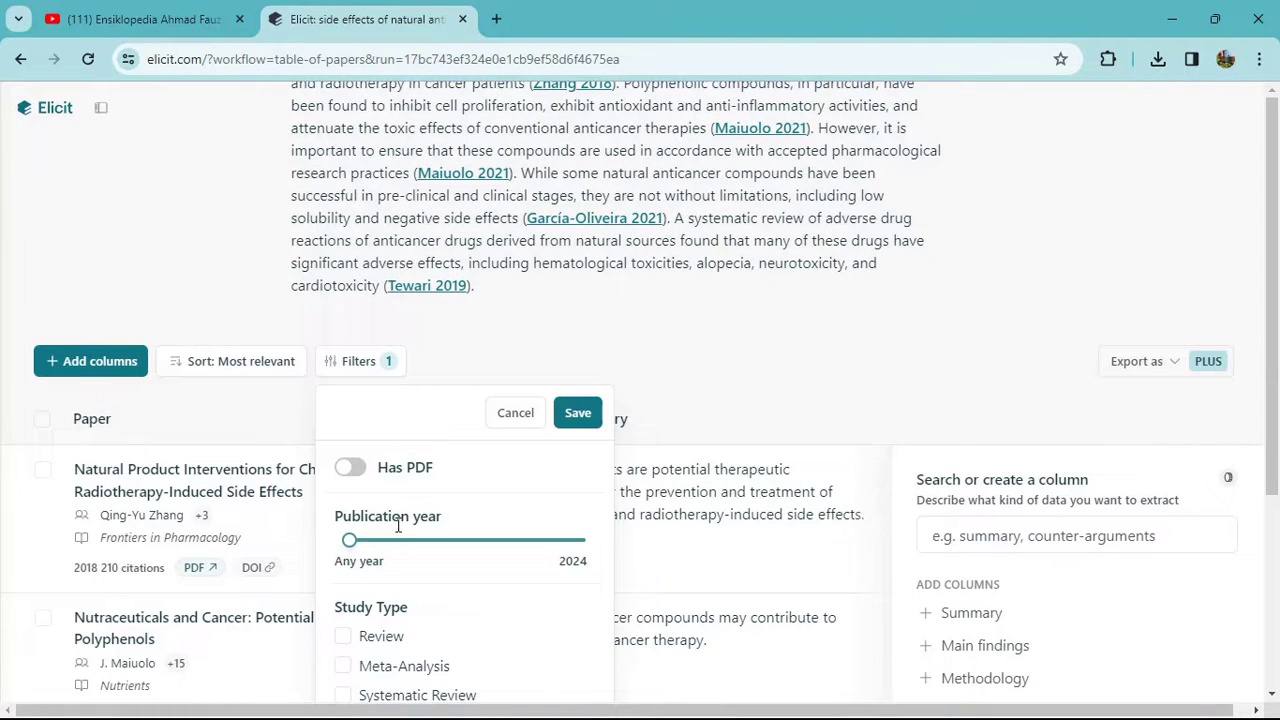
{"action": "left_click_drag", "start_coordinate": [349, 540], "coordinate": [562, 549]}
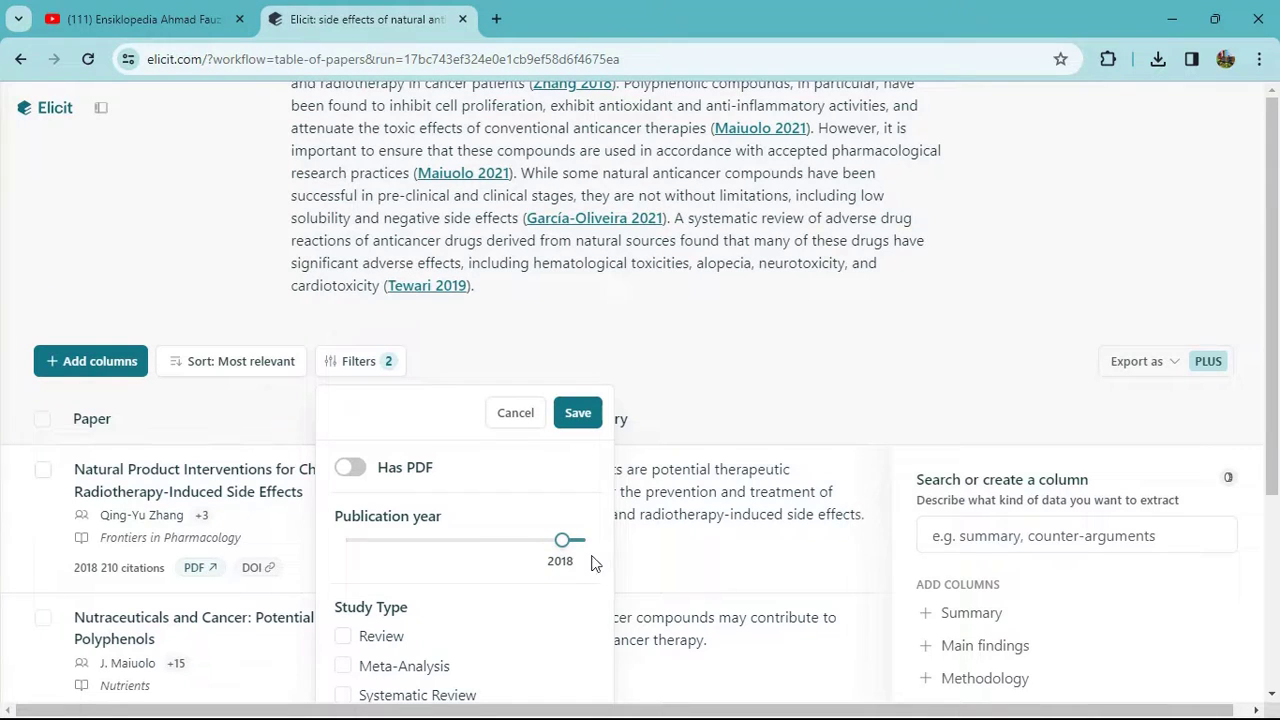
{"action": "scroll", "coordinate": [612, 530], "scroll_direction": "down", "scroll_amount": 2}
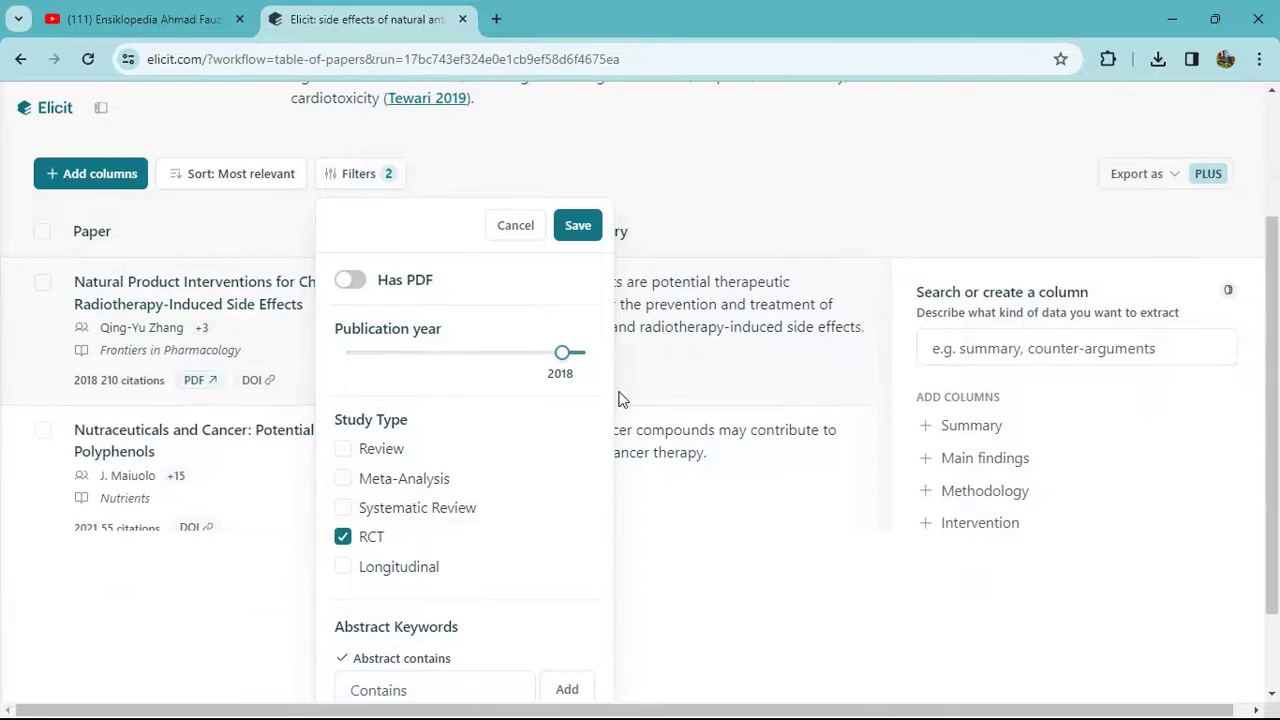
{"action": "scroll", "coordinate": [590, 372], "scroll_direction": "down", "scroll_amount": 1}
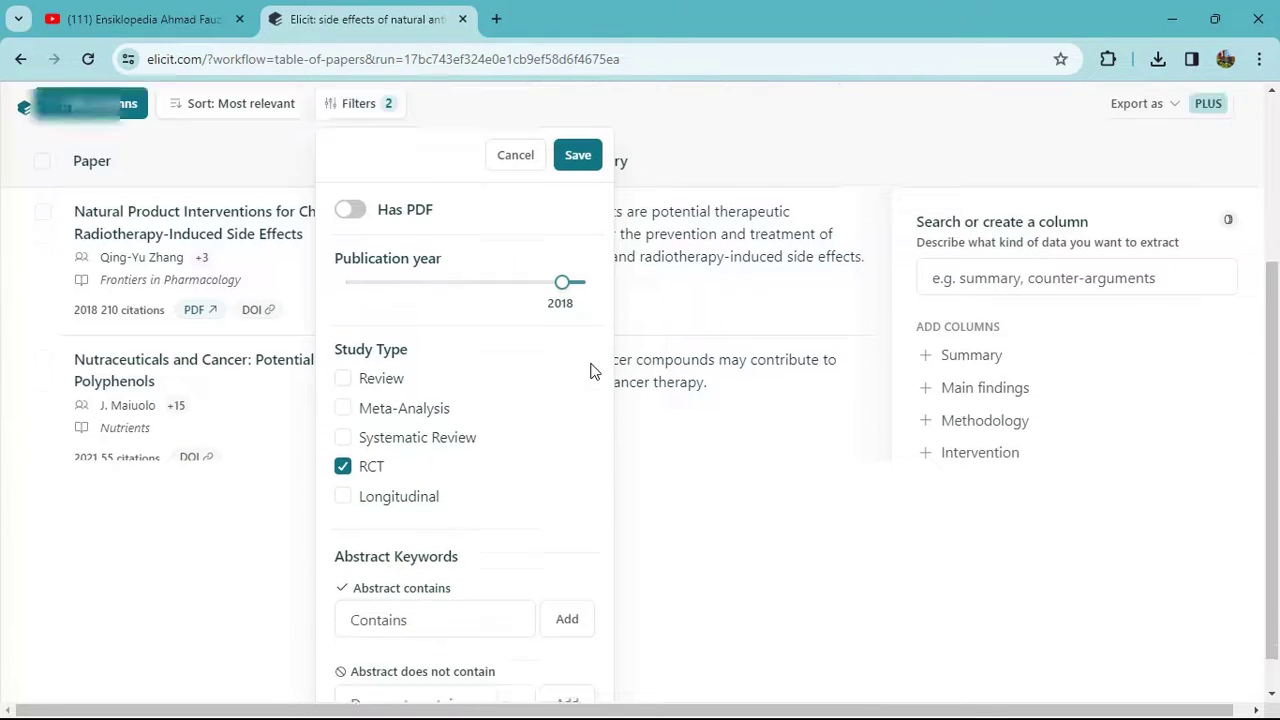
{"action": "scroll", "coordinate": [565, 360], "scroll_direction": "up", "scroll_amount": 3}
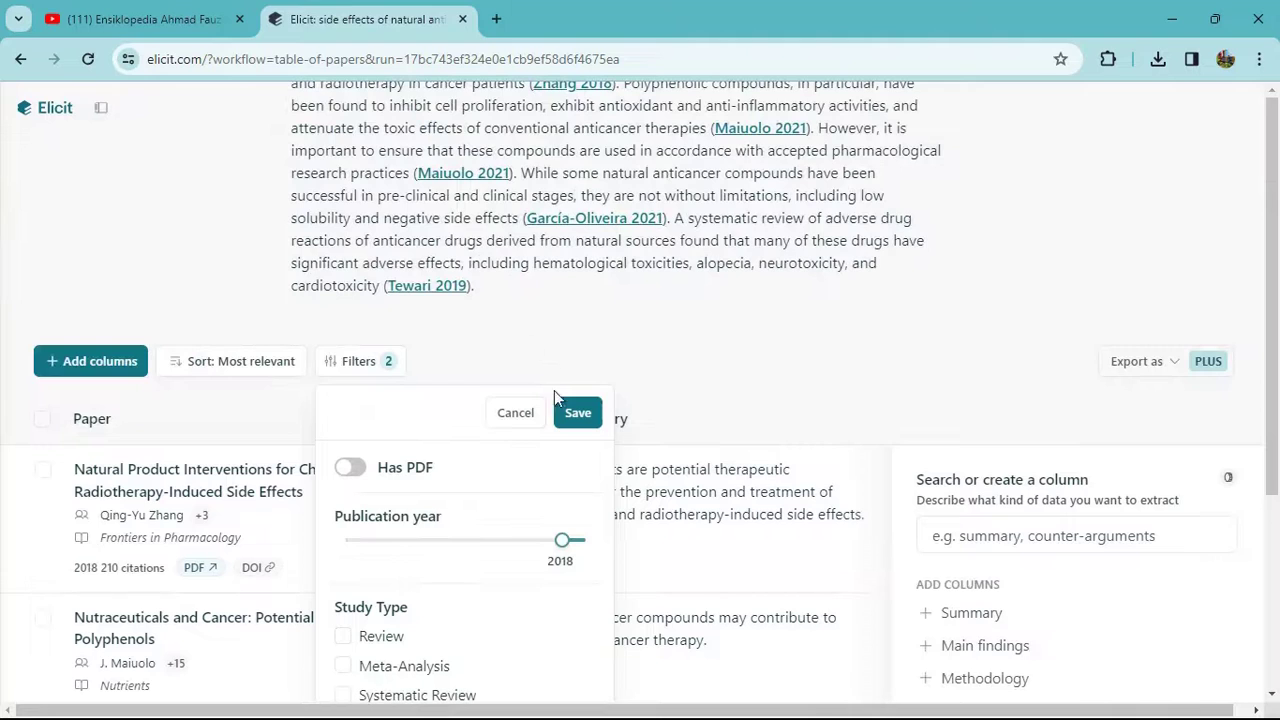
{"action": "left_click", "coordinate": [576, 414]}
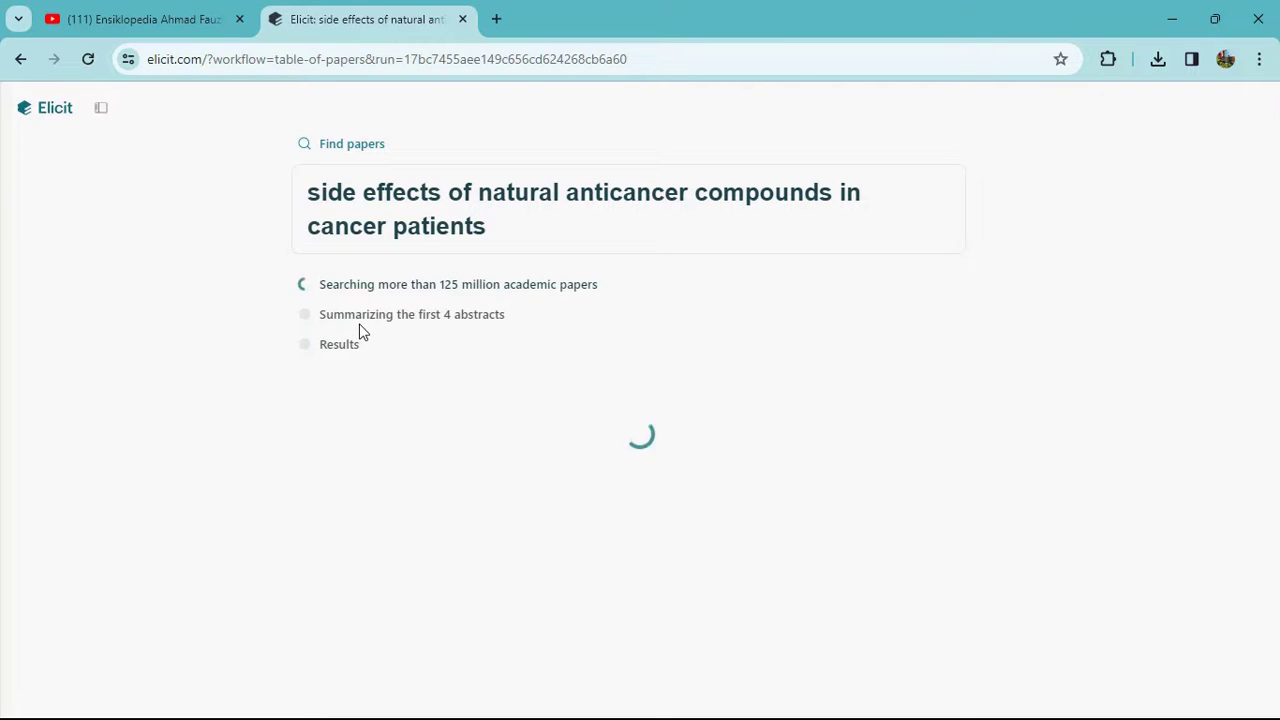
{"action": "mouse_move", "coordinate": [660, 715]}
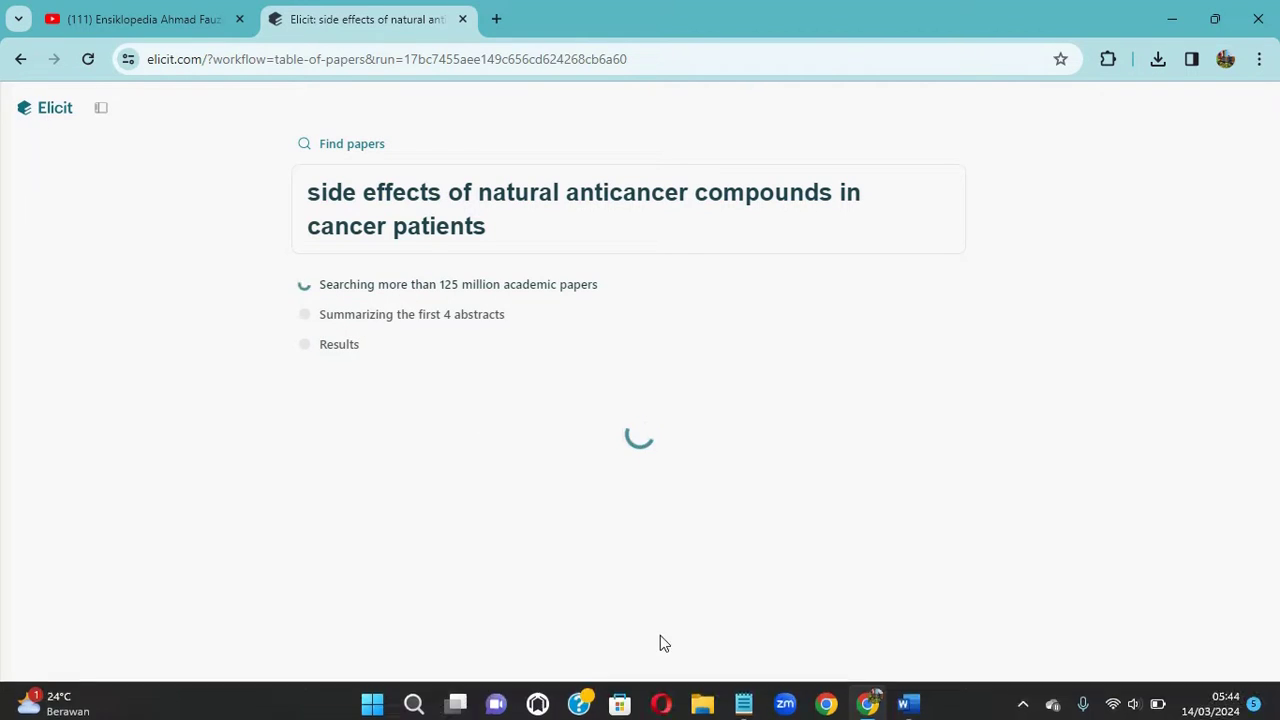
Browse the Downloads folder in File Explorer for the previously downloaded papers, looking through the article files from 13/03/2024
{"action": "left_click", "coordinate": [704, 697]}
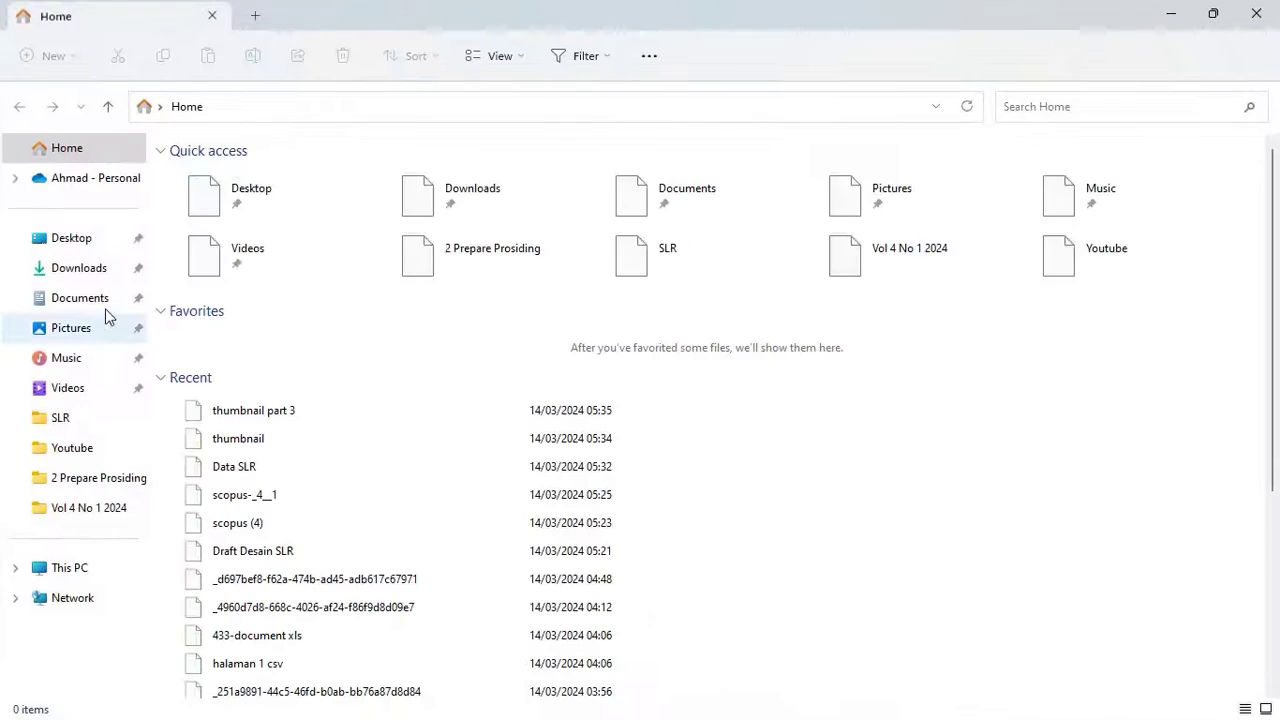
{"action": "left_click", "coordinate": [95, 267]}
{"action": "scroll", "coordinate": [401, 419], "scroll_direction": "down", "scroll_amount": 2}
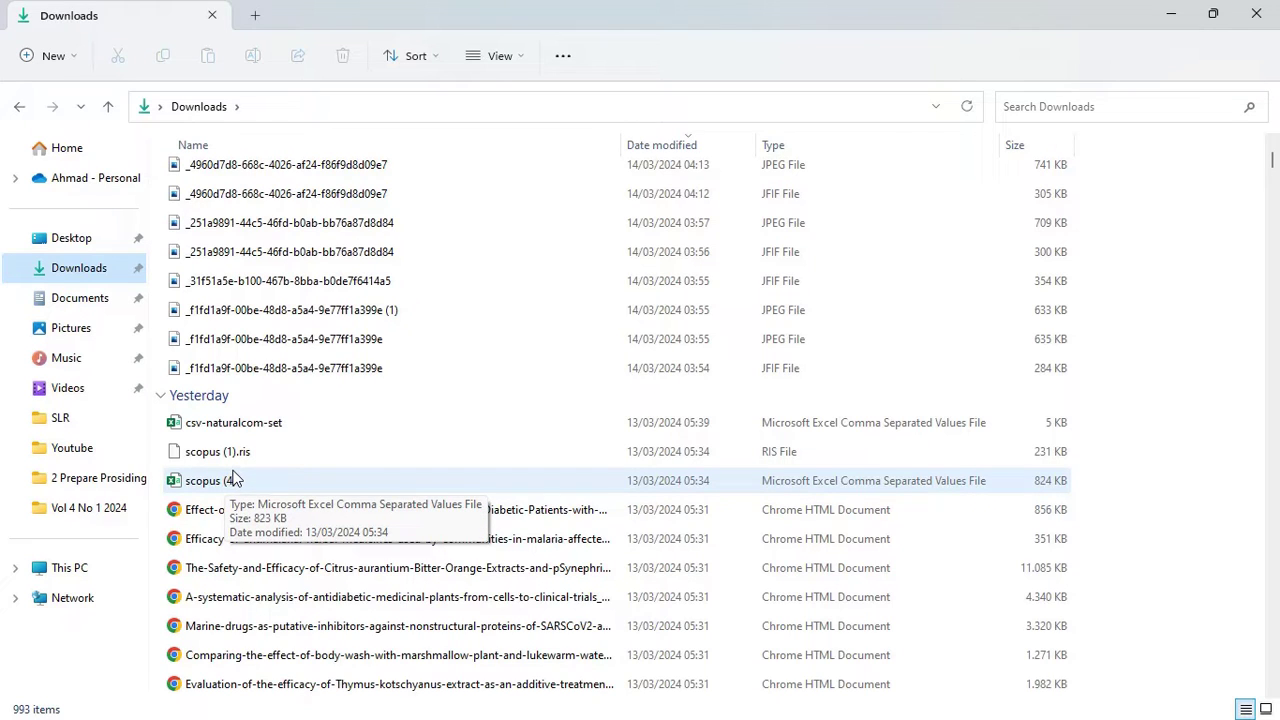
{"action": "scroll", "coordinate": [294, 460], "scroll_direction": "down", "scroll_amount": 2}
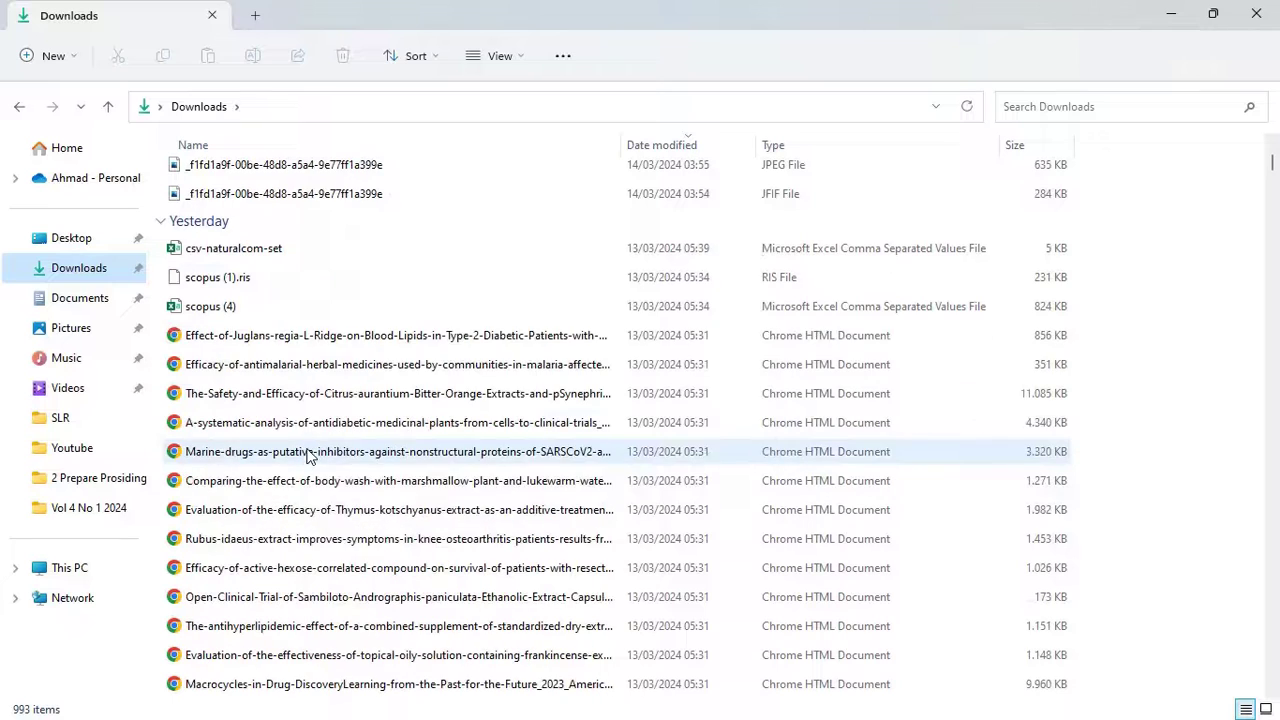
{"action": "left_click", "coordinate": [265, 335]}
{"action": "left_click", "coordinate": [270, 393]}
{"action": "left_click", "coordinate": [282, 422]}
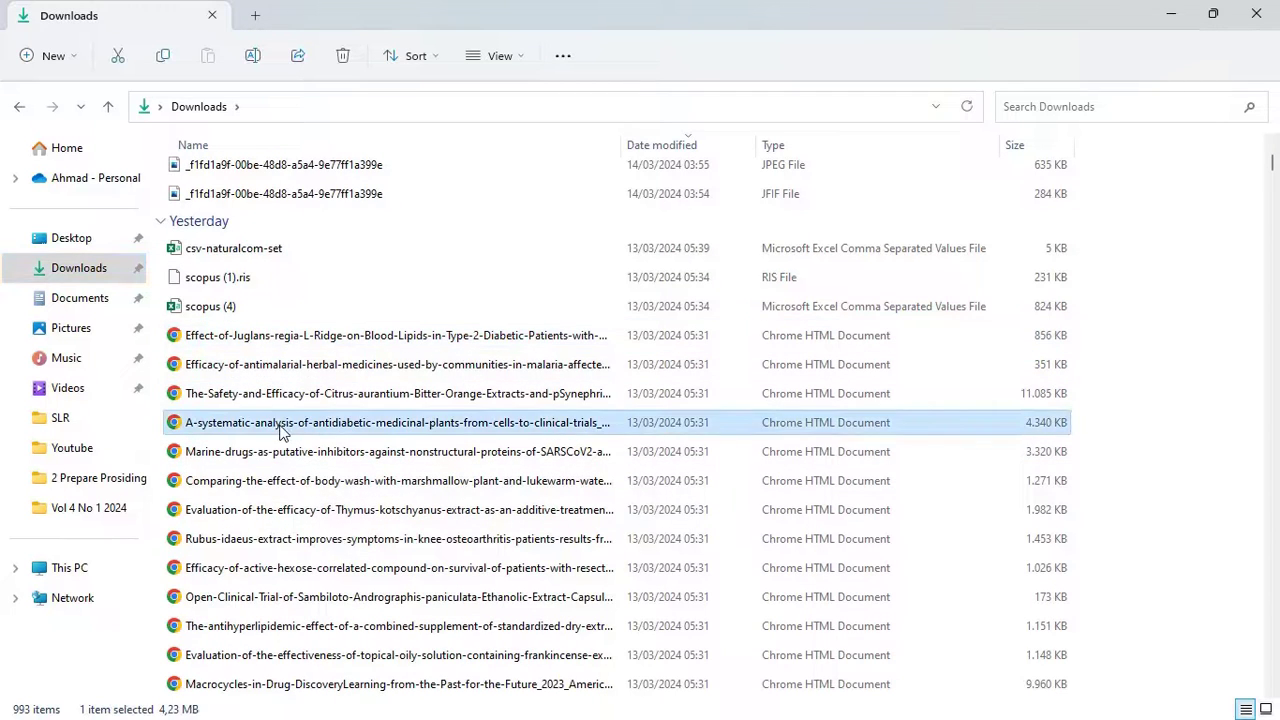
{"action": "left_click", "coordinate": [296, 451]}
{"action": "left_click", "coordinate": [300, 509]}
{"action": "left_click", "coordinate": [304, 424]}
{"action": "left_click", "coordinate": [310, 370]}
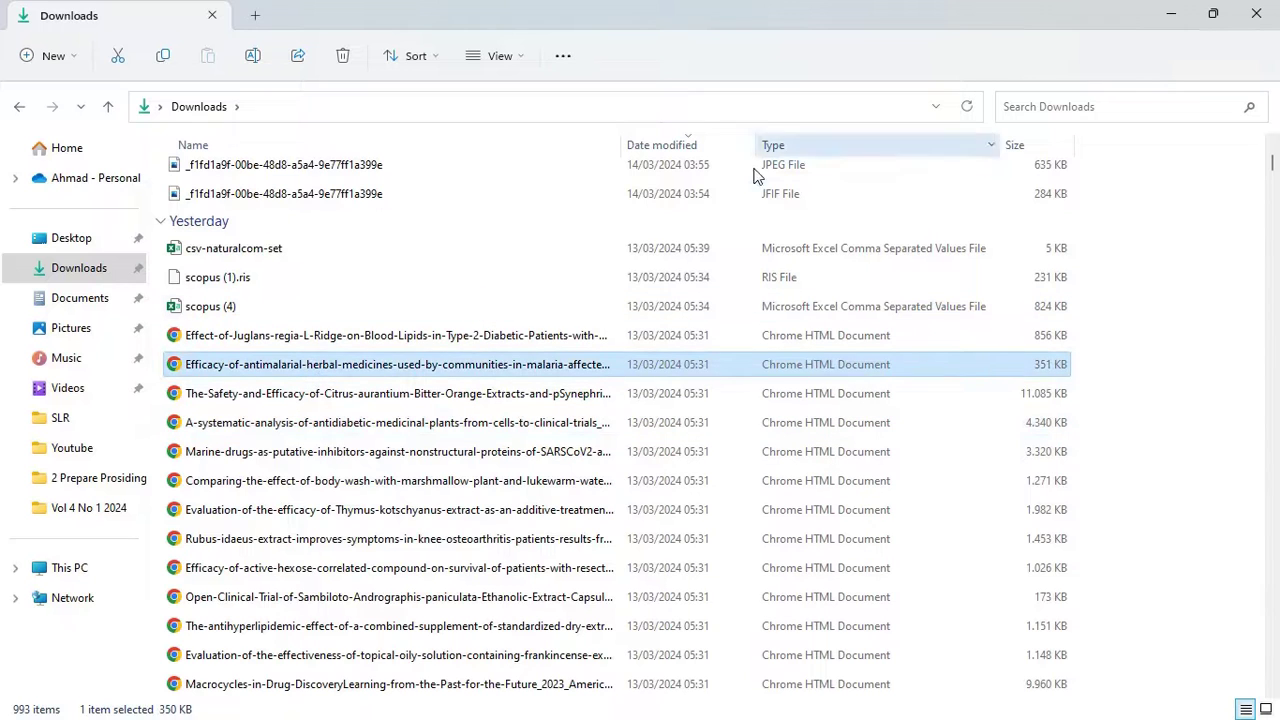
{"action": "left_click", "coordinate": [1163, 12]}
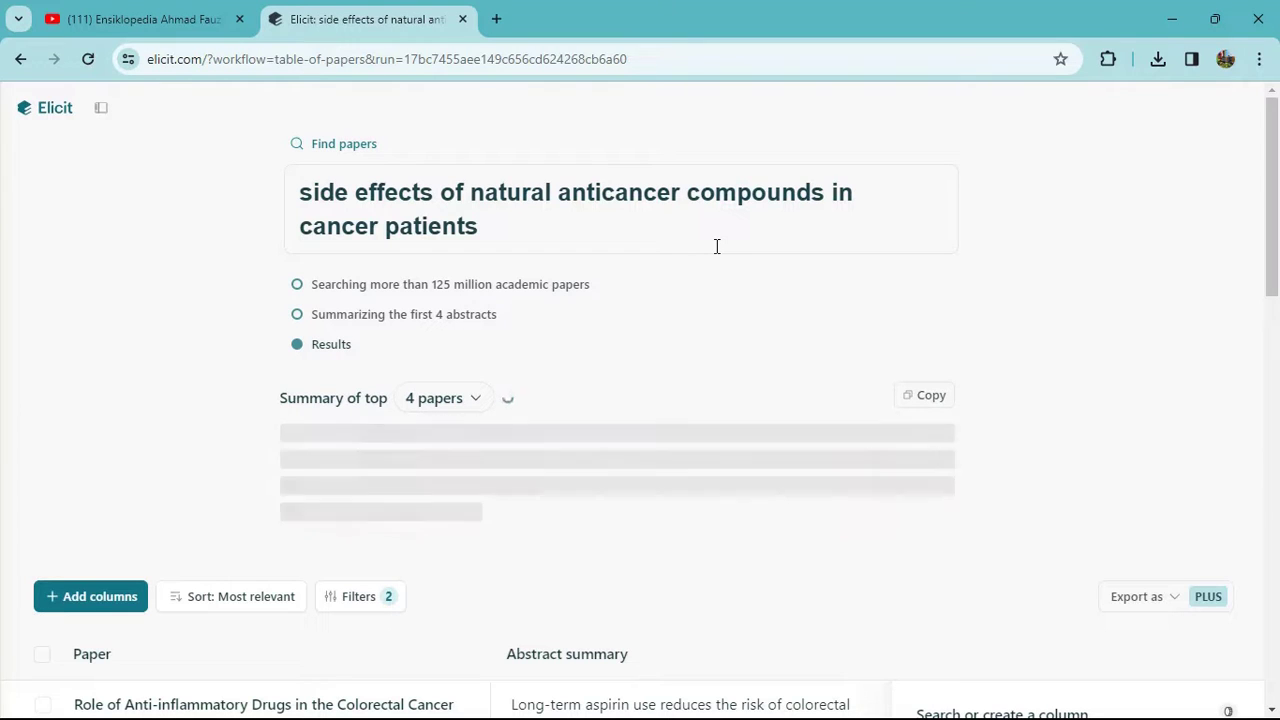
Review the filtered Elicit results and their summary, and compare them with the Population, Intervention, Comparison and Outcome entries in the Word draft
{"action": "scroll", "coordinate": [731, 273], "scroll_direction": "down", "scroll_amount": 2}
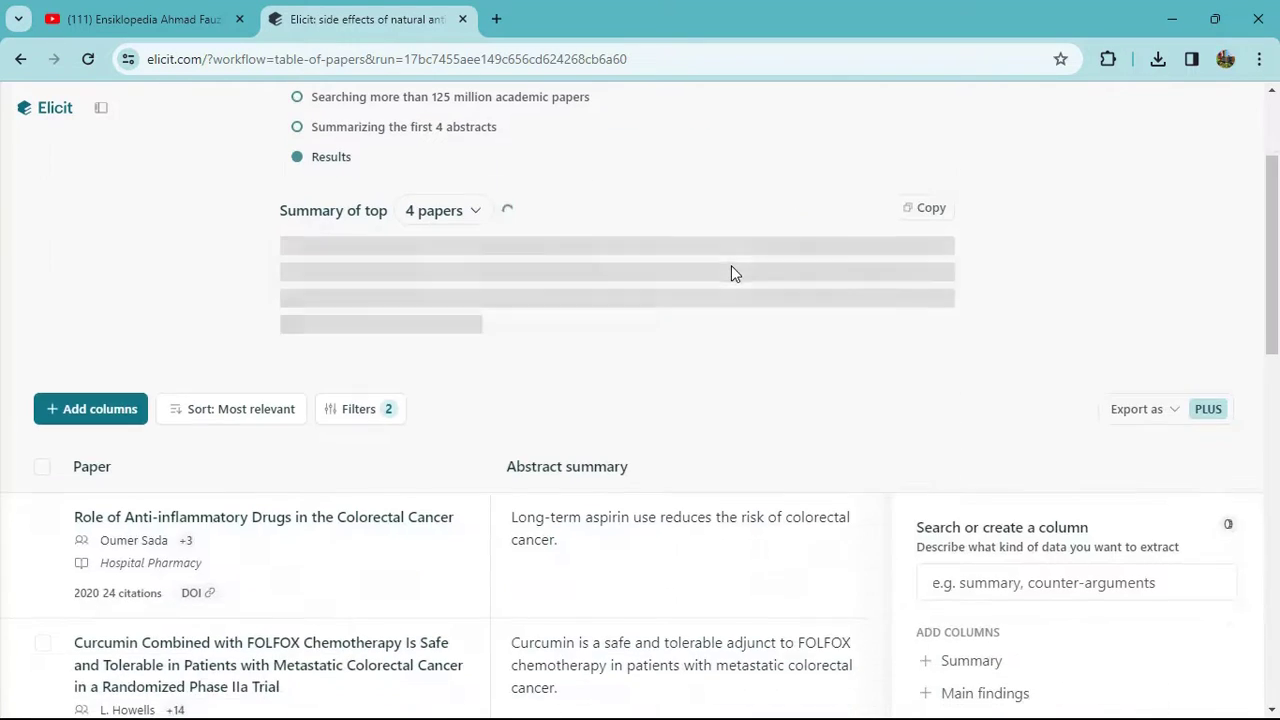
{"action": "scroll", "coordinate": [320, 412], "scroll_direction": "down", "scroll_amount": 1}
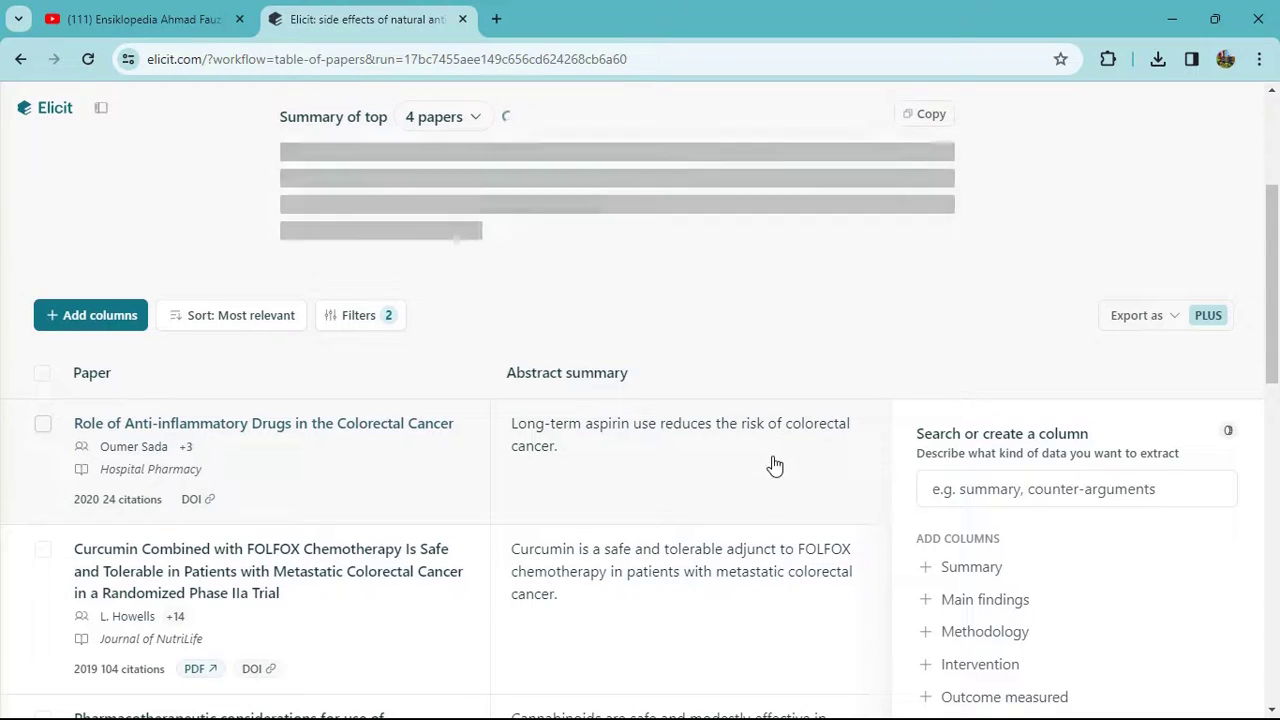
{"action": "scroll", "coordinate": [574, 371], "scroll_direction": "down", "scroll_amount": 1}
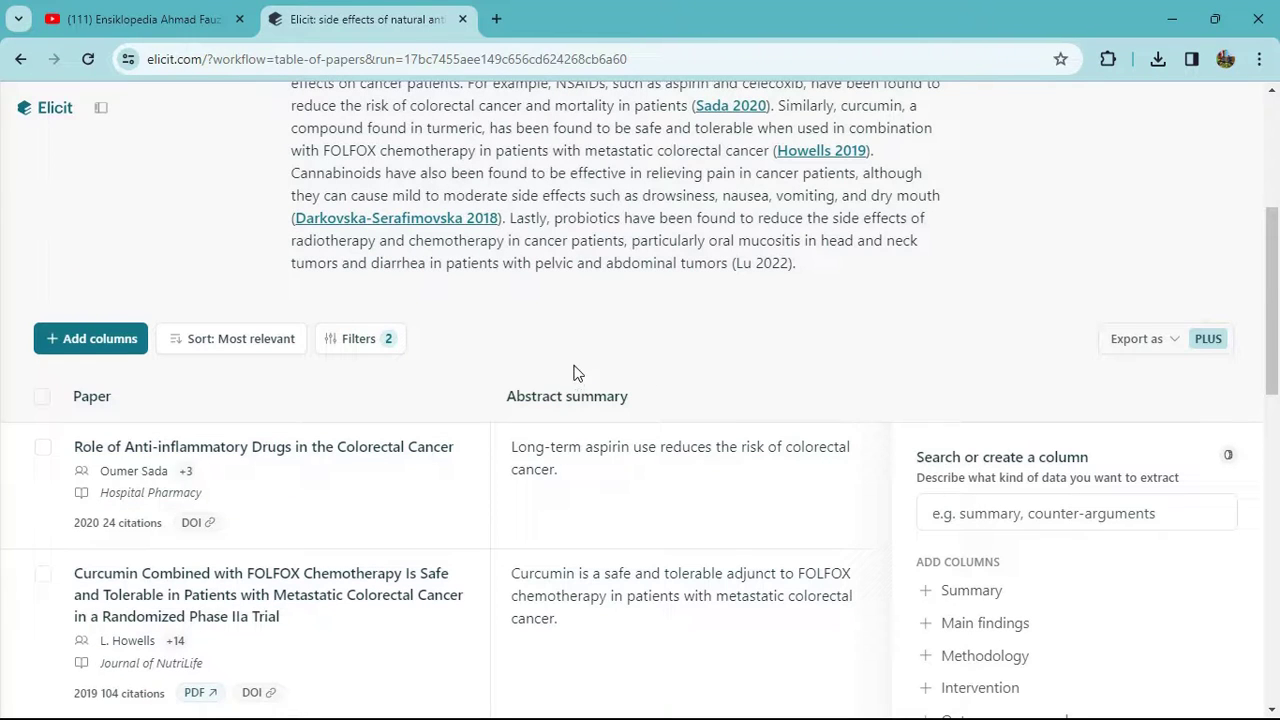
{"action": "left_click", "coordinate": [907, 700]}
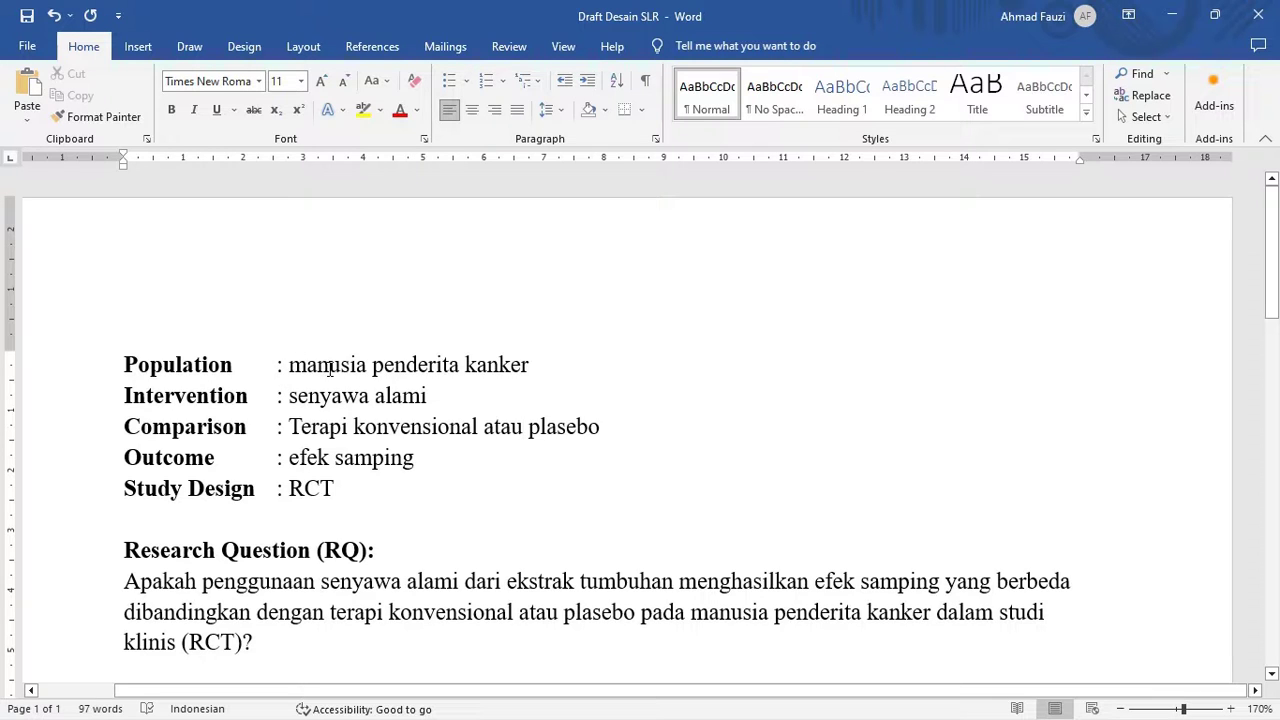
{"action": "left_click_drag", "start_coordinate": [131, 371], "coordinate": [218, 460]}
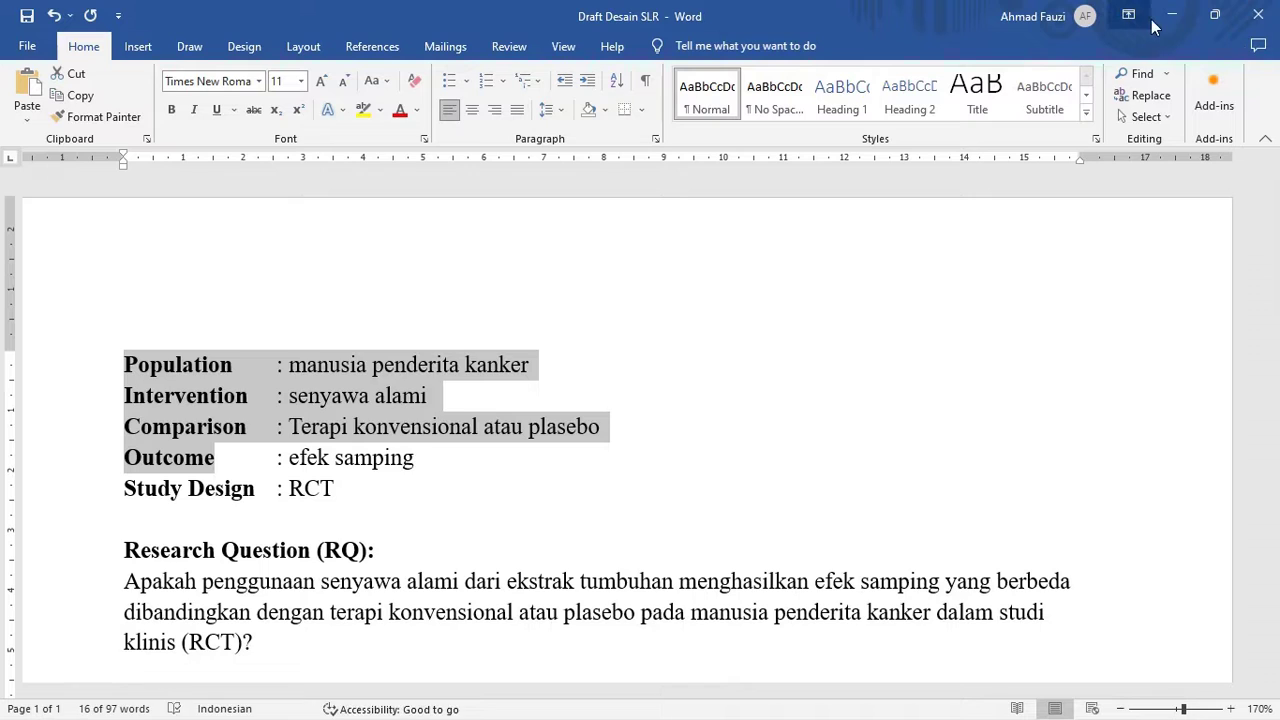
{"action": "left_click", "coordinate": [1172, 14]}
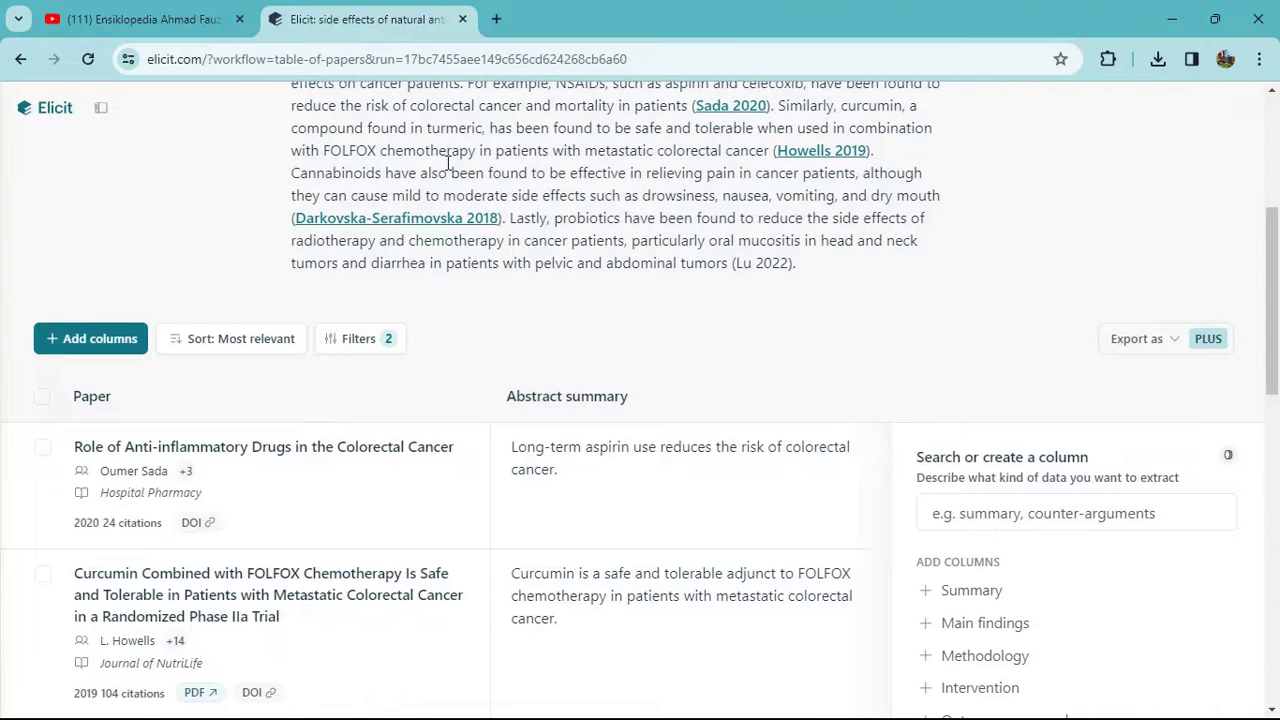
Add Methodology and Intervention columns to the Elicit results table
{"action": "scroll", "coordinate": [966, 434], "scroll_direction": "down", "scroll_amount": 2}
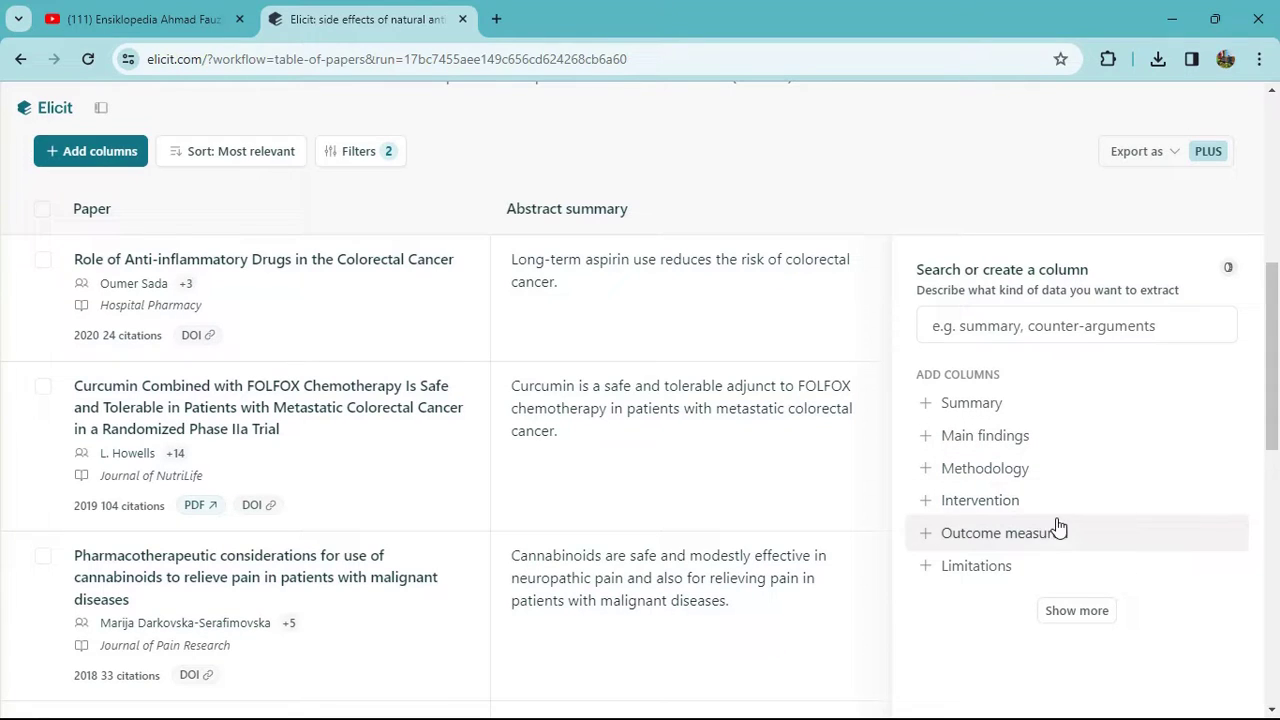
{"action": "left_click", "coordinate": [940, 470]}
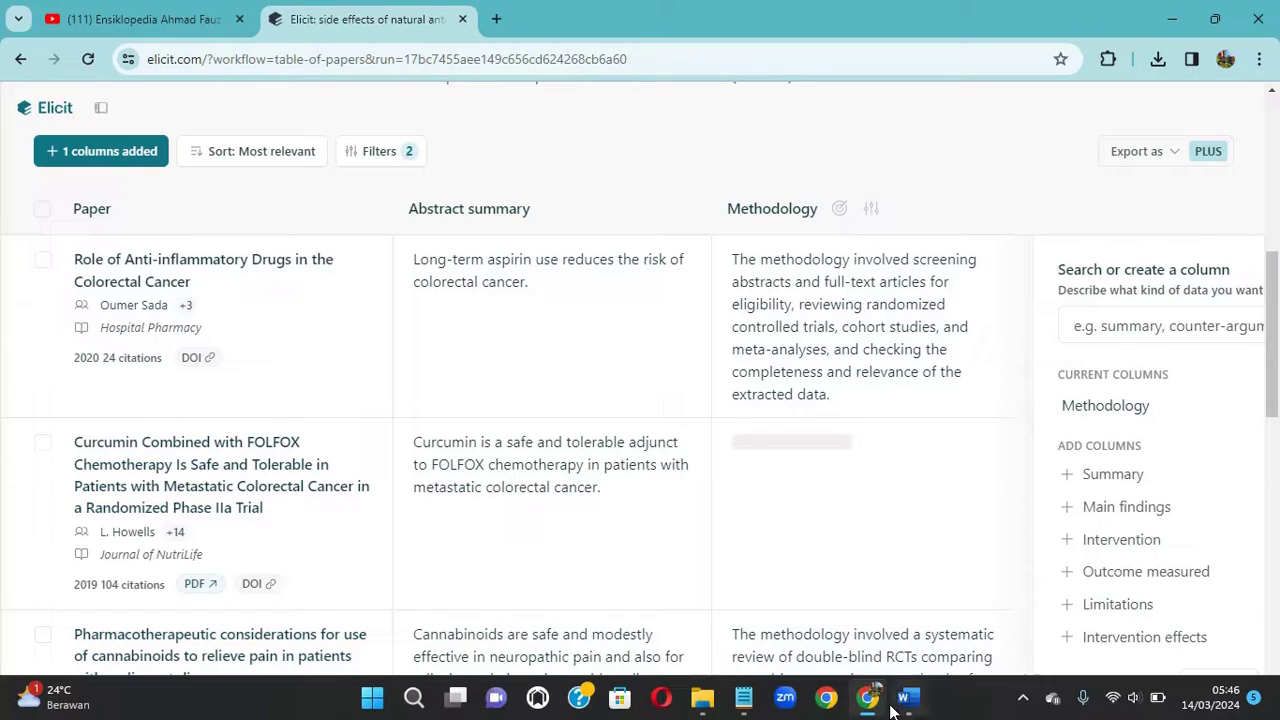
{"action": "left_click", "coordinate": [903, 706]}
{"action": "left_click", "coordinate": [912, 710]}
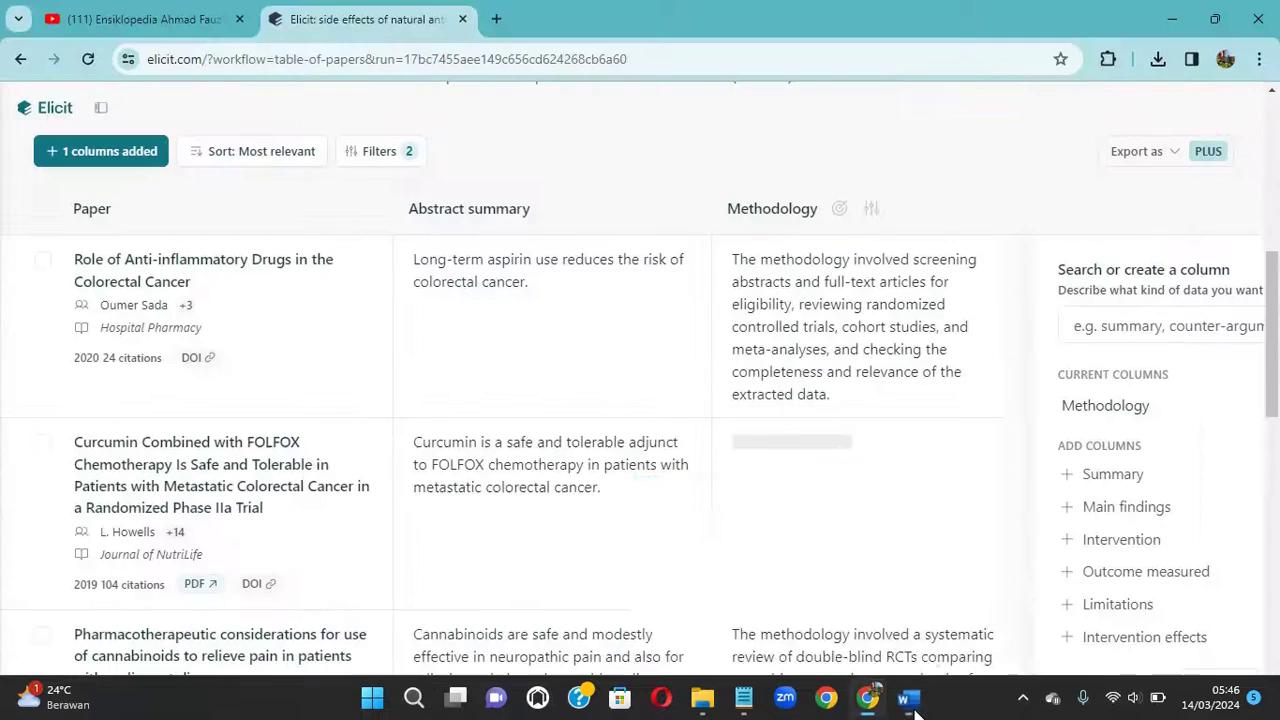
{"action": "left_click", "coordinate": [1086, 550]}
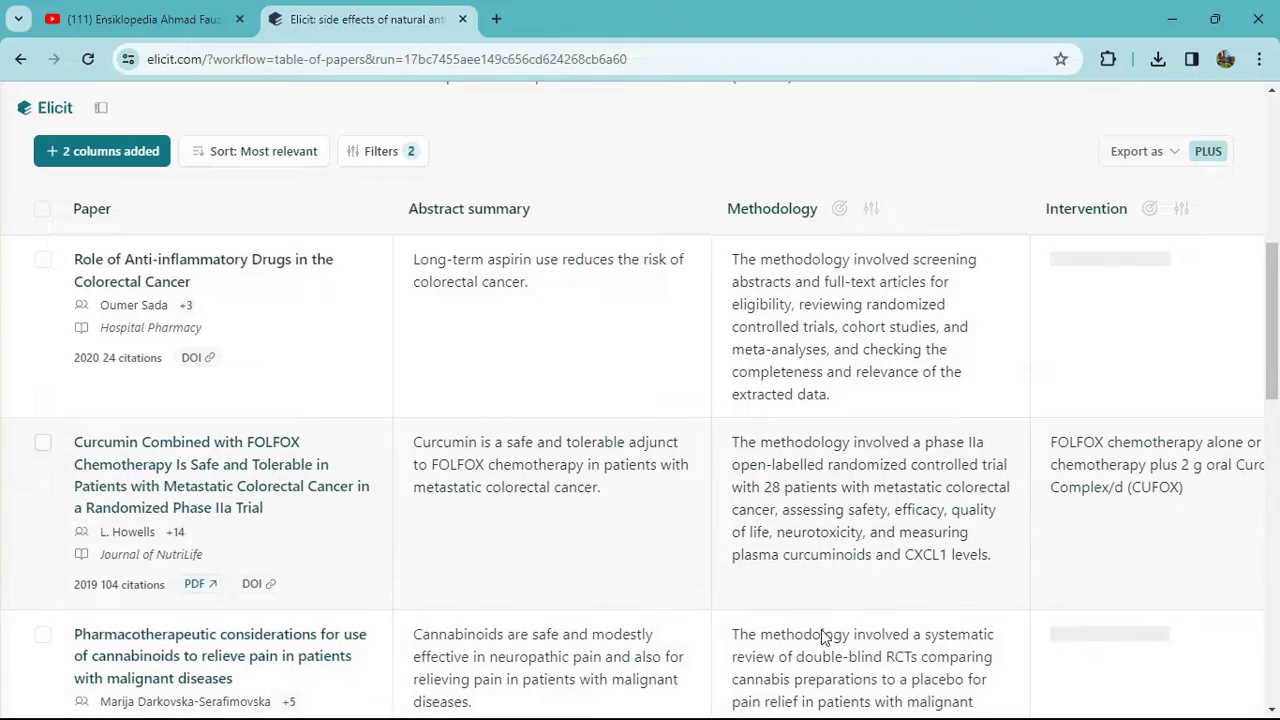
Look through the extracted methodology and intervention details and add an Outcome measured column to the table
{"action": "scroll", "coordinate": [997, 563], "scroll_direction": "down", "scroll_amount": 15}
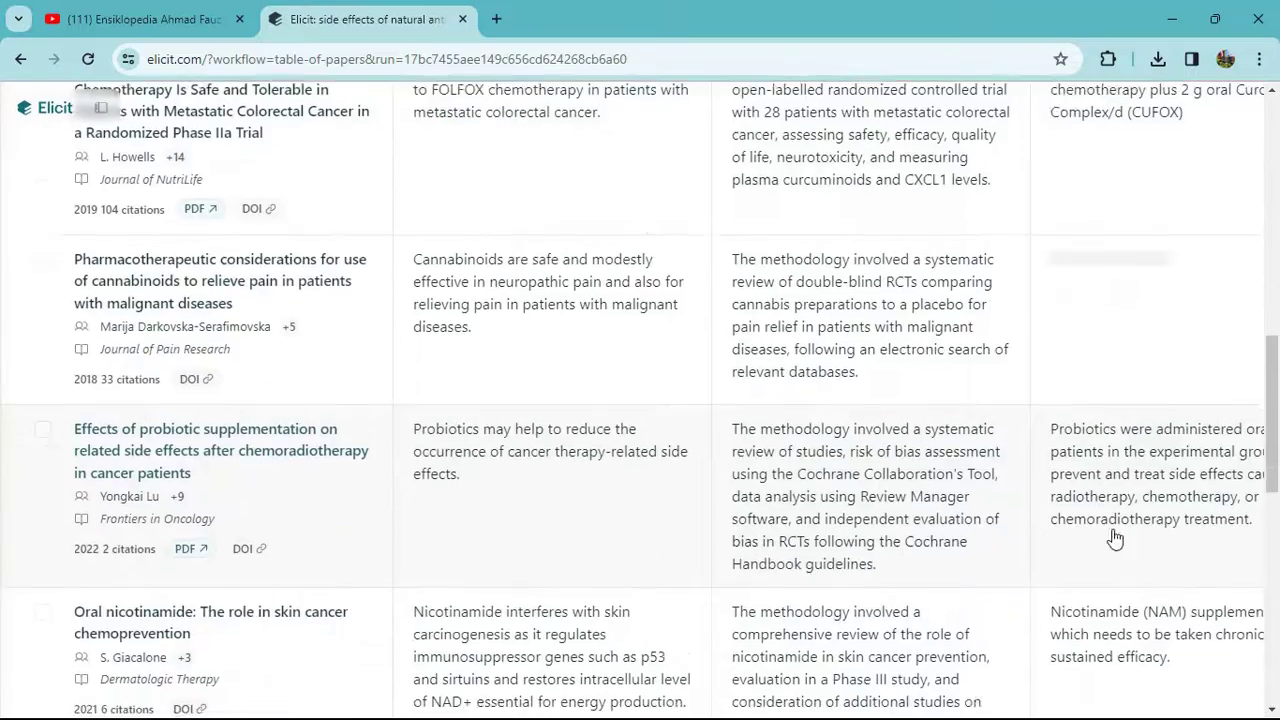
{"action": "left_click_drag", "start_coordinate": [911, 642], "coordinate": [1239, 645]}
{"action": "scroll", "coordinate": [1150, 515], "scroll_direction": "up", "scroll_amount": 5}
{"action": "scroll", "coordinate": [1148, 529], "scroll_direction": "up", "scroll_amount": 5}
{"action": "scroll", "coordinate": [1140, 522], "scroll_direction": "down", "scroll_amount": 3}
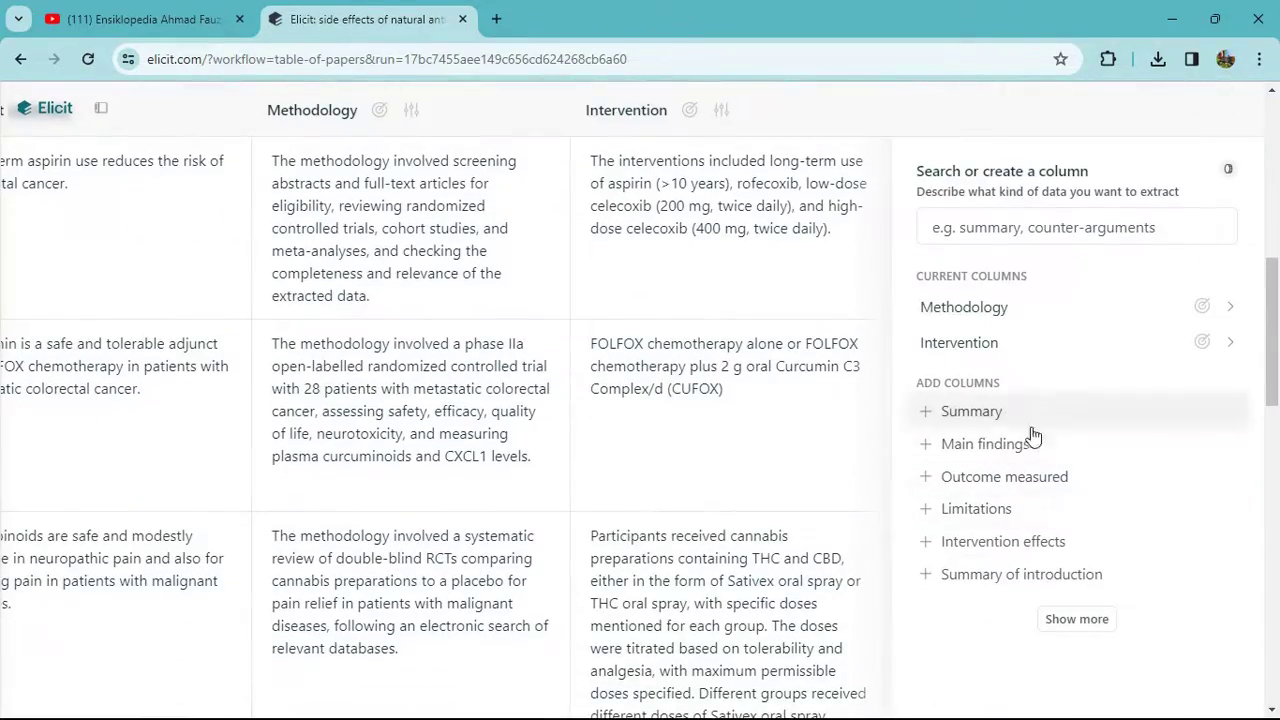
{"action": "left_click", "coordinate": [981, 477]}
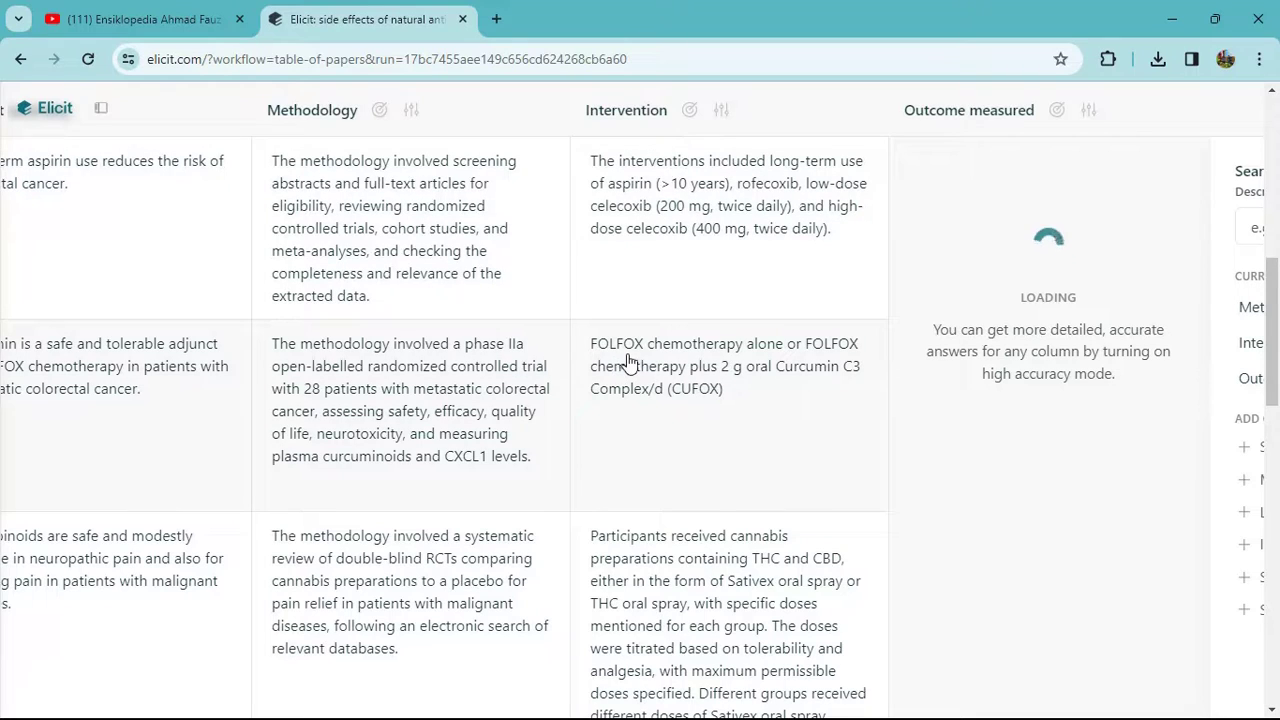
Examine the measured outcomes of the listed papers and compare them with the Outcome entry in the Word draft
{"action": "scroll", "coordinate": [760, 400], "scroll_direction": "down", "scroll_amount": 3}
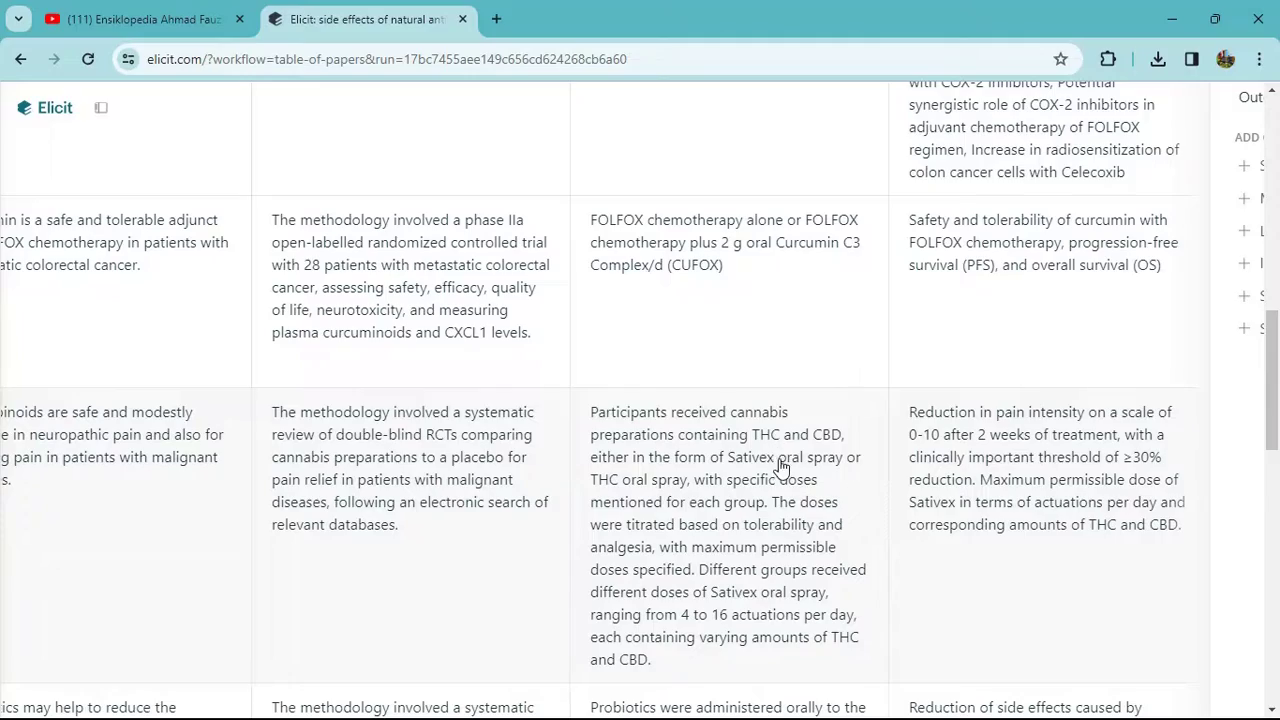
{"action": "scroll", "coordinate": [784, 467], "scroll_direction": "down", "scroll_amount": 2}
{"action": "scroll", "coordinate": [780, 518], "scroll_direction": "down", "scroll_amount": 2}
{"action": "scroll", "coordinate": [931, 491], "scroll_direction": "up", "scroll_amount": 7}
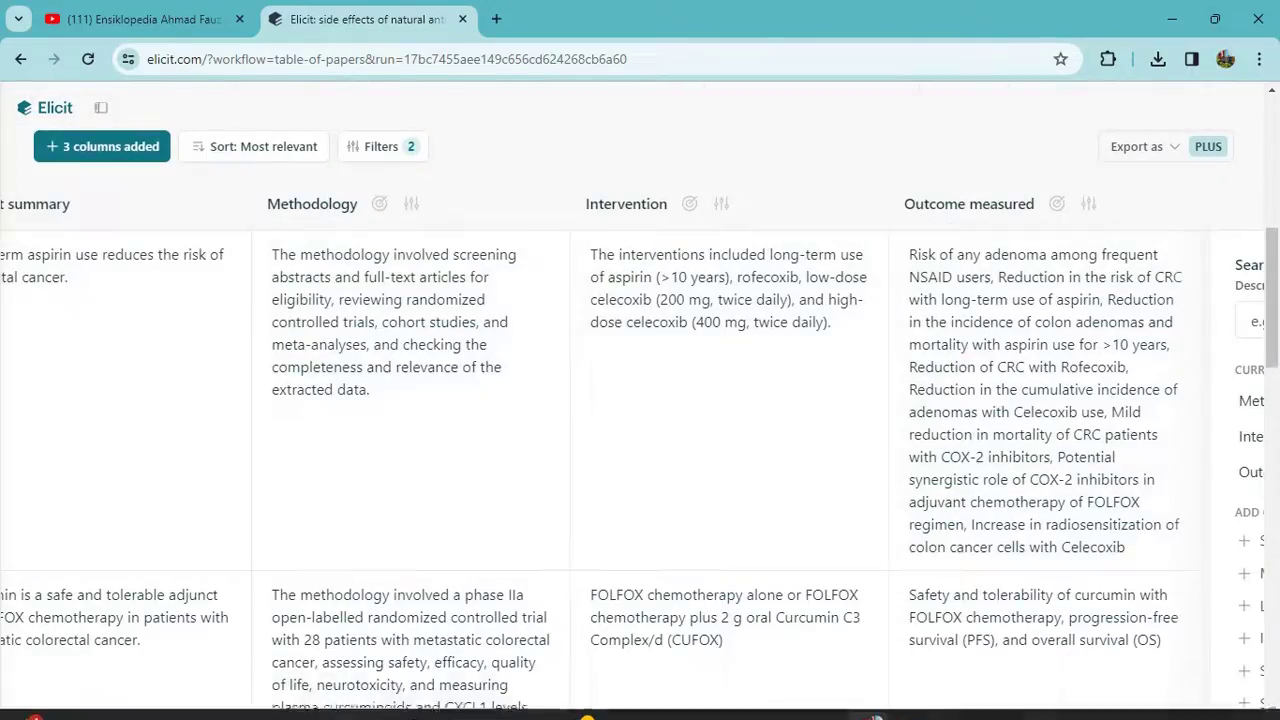
{"action": "left_click", "coordinate": [909, 697]}
{"action": "left_click", "coordinate": [225, 457]}
{"action": "left_click", "coordinate": [1172, 15]}
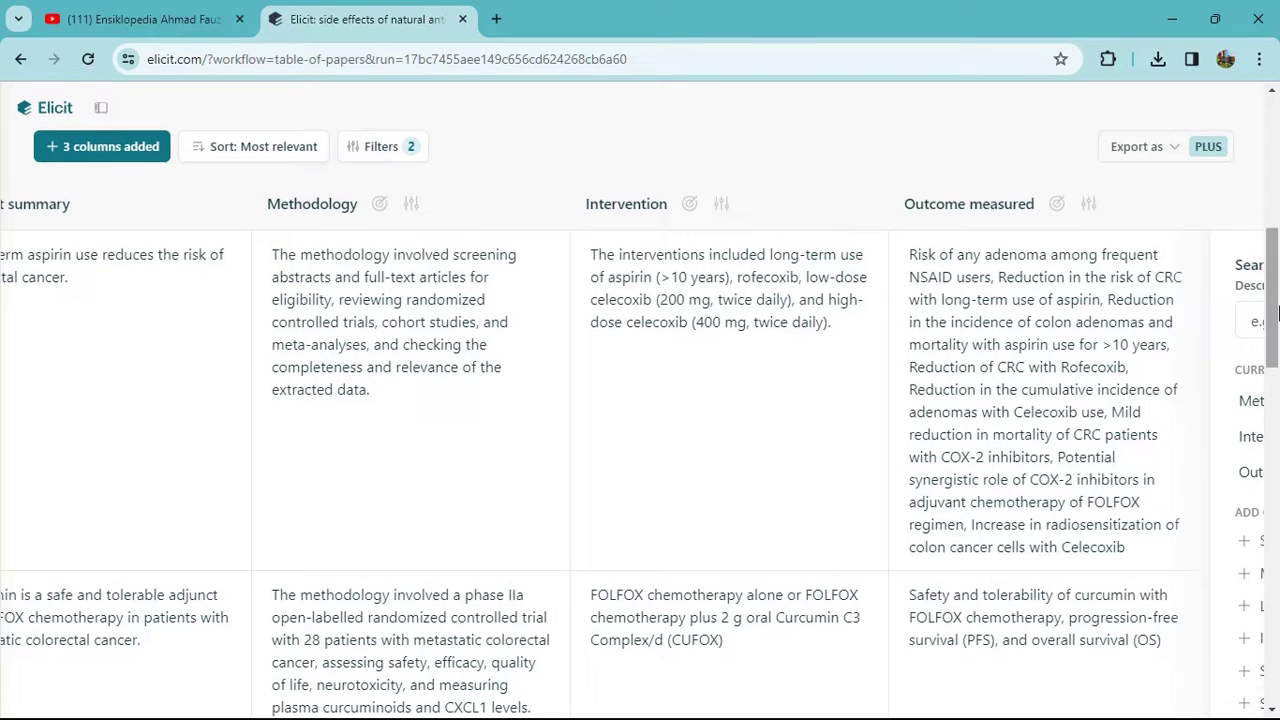
Add an Intervention effects column to the Elicit table and recheck the review design in the Word draft
{"action": "left_click_drag", "start_coordinate": [1273, 298], "coordinate": [1273, 634]}
{"action": "left_click_drag", "start_coordinate": [1046, 644], "coordinate": [1240, 646]}
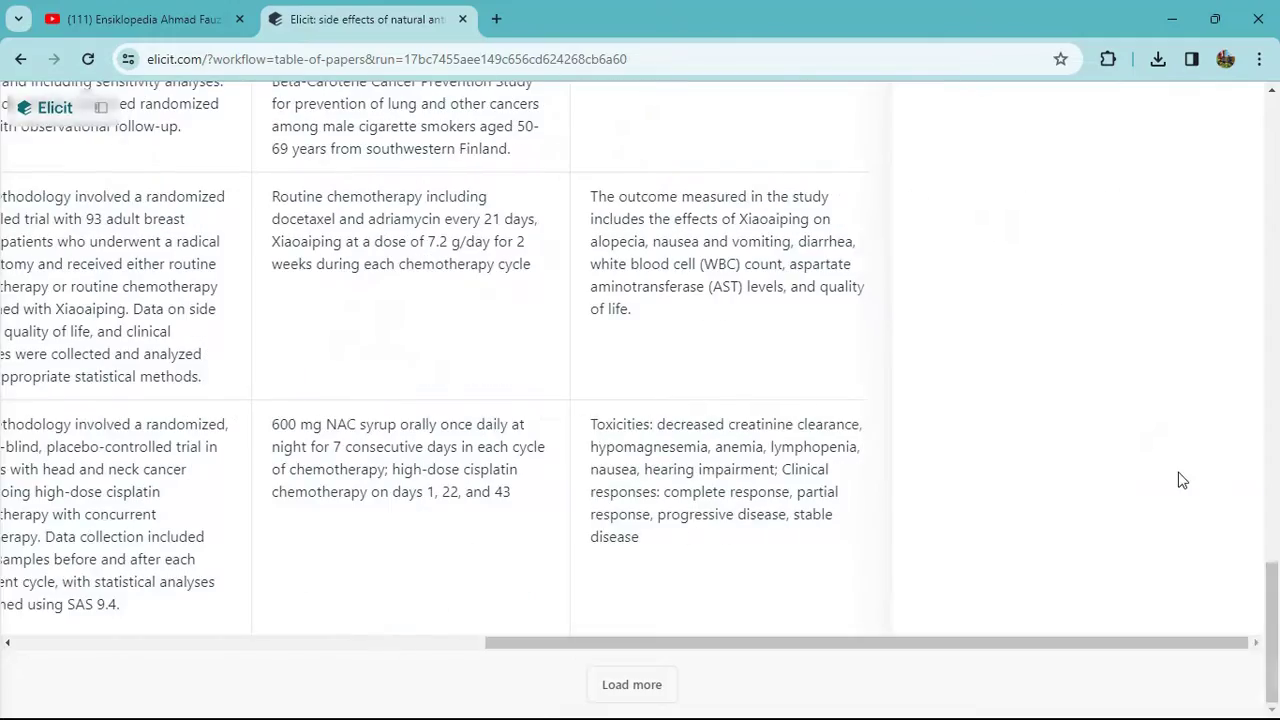
{"action": "scroll", "coordinate": [1180, 477], "scroll_direction": "up", "scroll_amount": 15}
{"action": "scroll", "coordinate": [1180, 480], "scroll_direction": "down", "scroll_amount": 1}
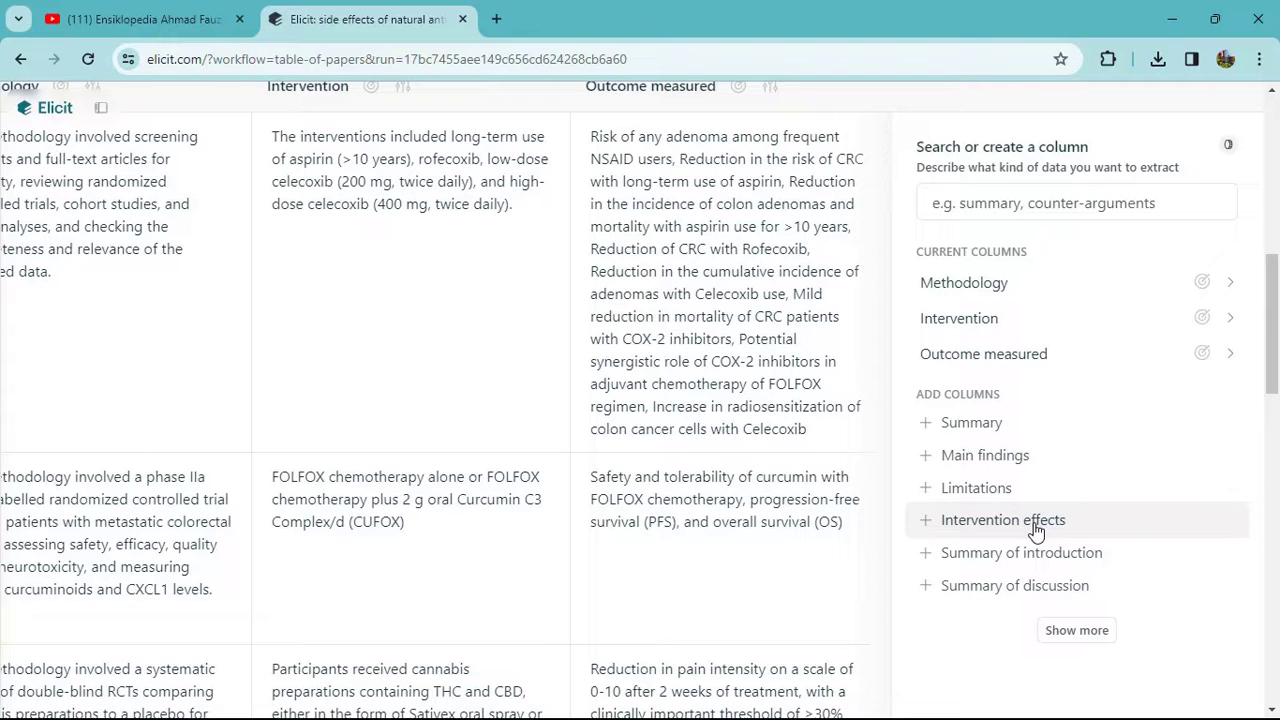
{"action": "left_click", "coordinate": [1003, 520]}
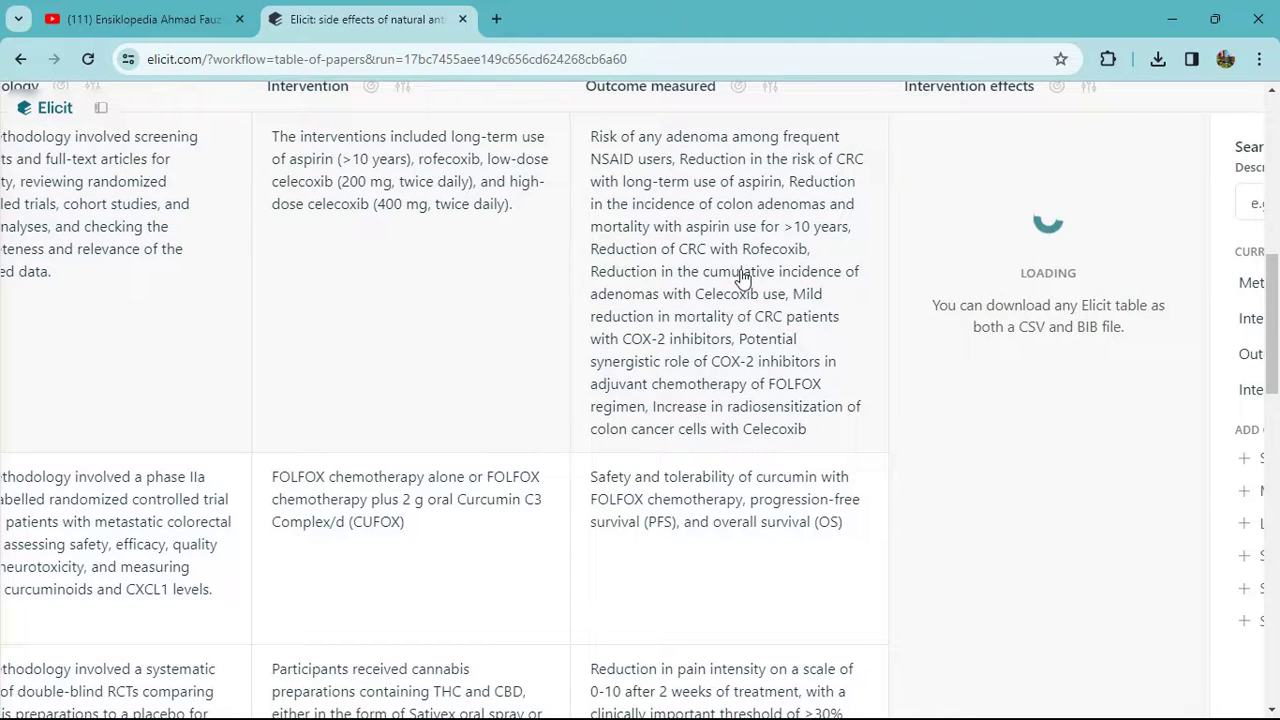
{"action": "left_click", "coordinate": [907, 700]}
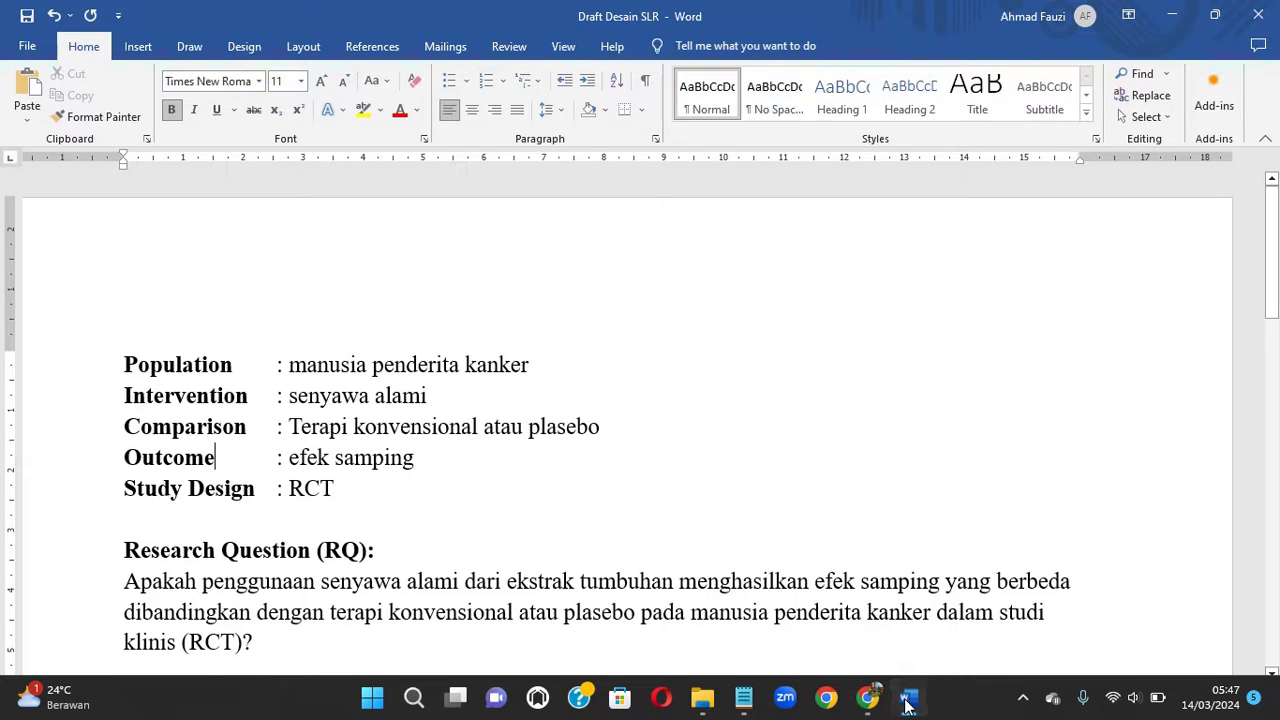
{"action": "left_click", "coordinate": [907, 700]}
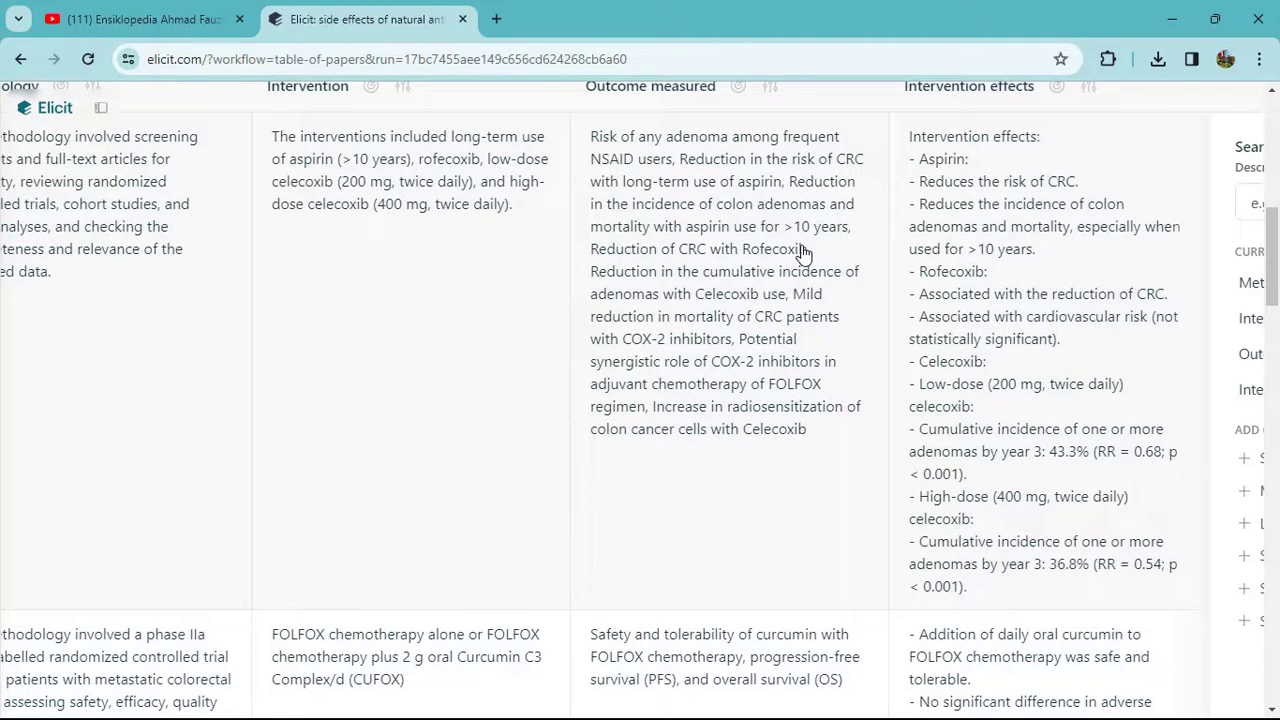
Try to export the Elicit results table and dismiss the Plus upgrade offer
{"action": "scroll", "coordinate": [637, 517], "scroll_direction": "up", "scroll_amount": 1}
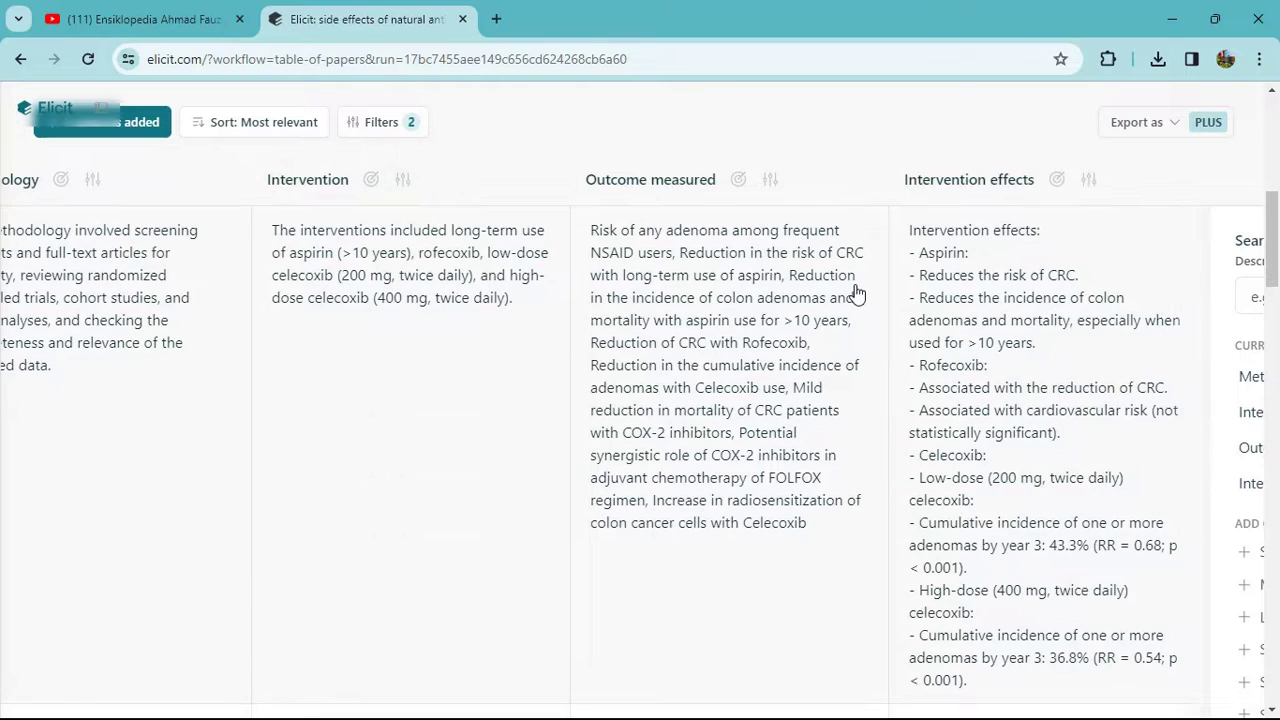
{"action": "left_click", "coordinate": [1177, 125]}
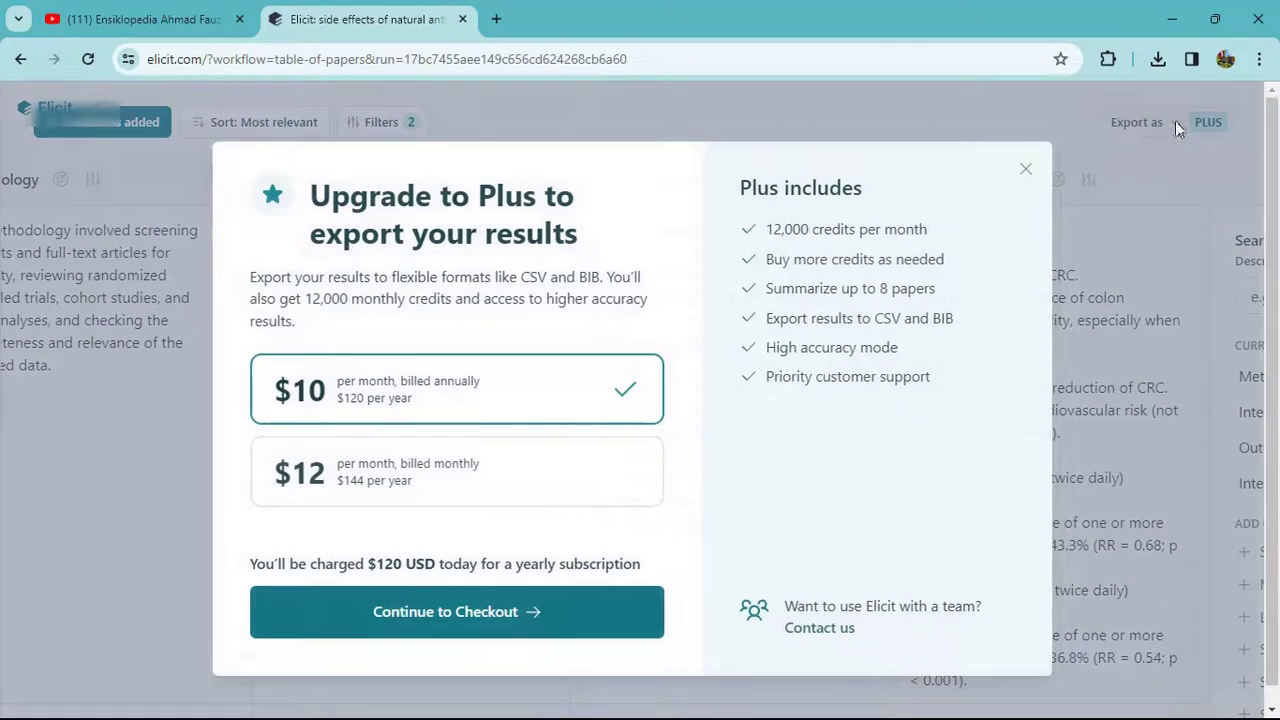
{"action": "left_click", "coordinate": [1024, 172]}
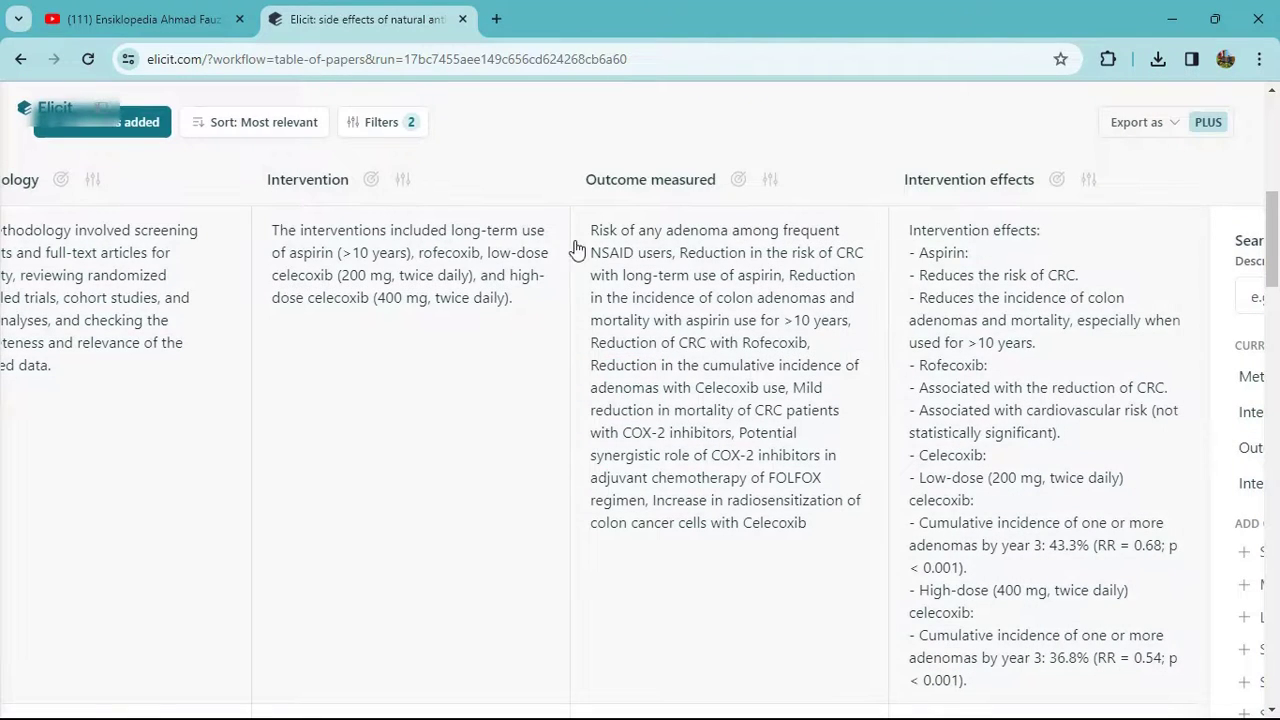
Read the extracted Intervention and Outcome measured texts of the first paper, highlighting each one
{"action": "left_click_drag", "start_coordinate": [275, 236], "coordinate": [523, 311]}
{"action": "left_click_drag", "start_coordinate": [590, 232], "coordinate": [832, 524]}
{"action": "left_click", "coordinate": [829, 532]}
Switch to the Downloads folder and open the scopus (4) CSV file in a maximized Excel window
{"action": "left_click", "coordinate": [702, 697]}
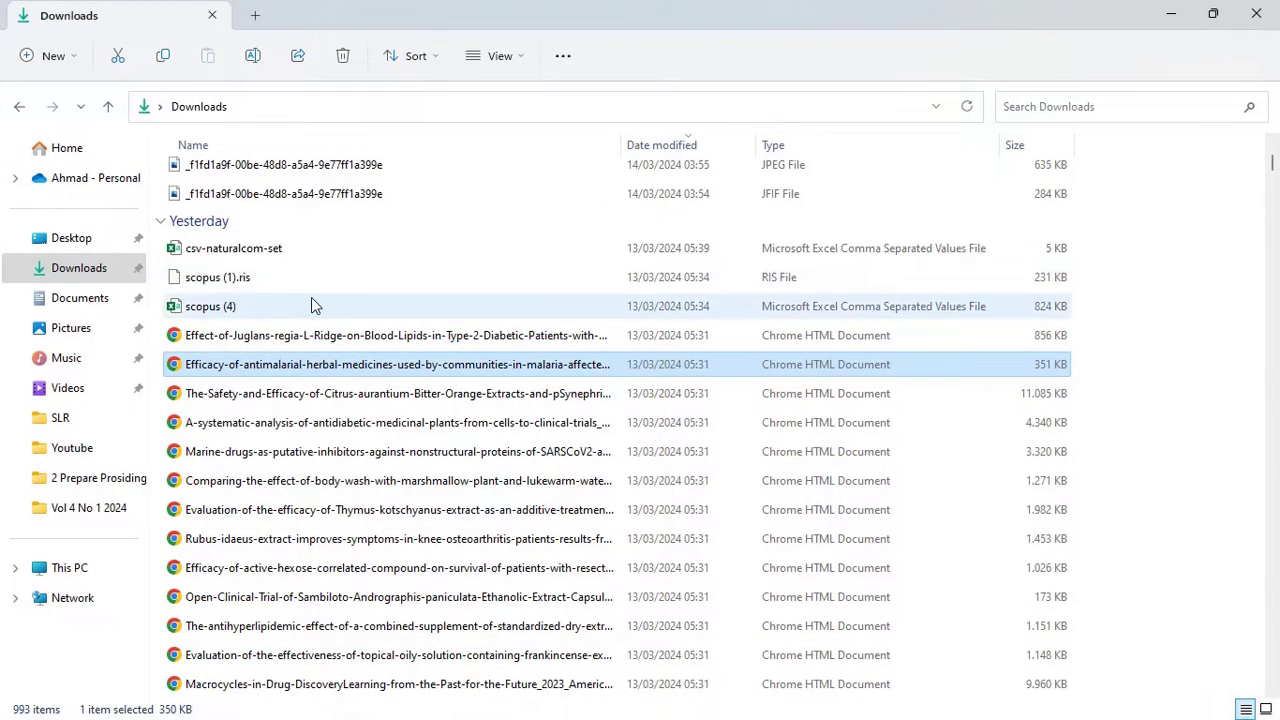
{"action": "double_click", "coordinate": [311, 302]}
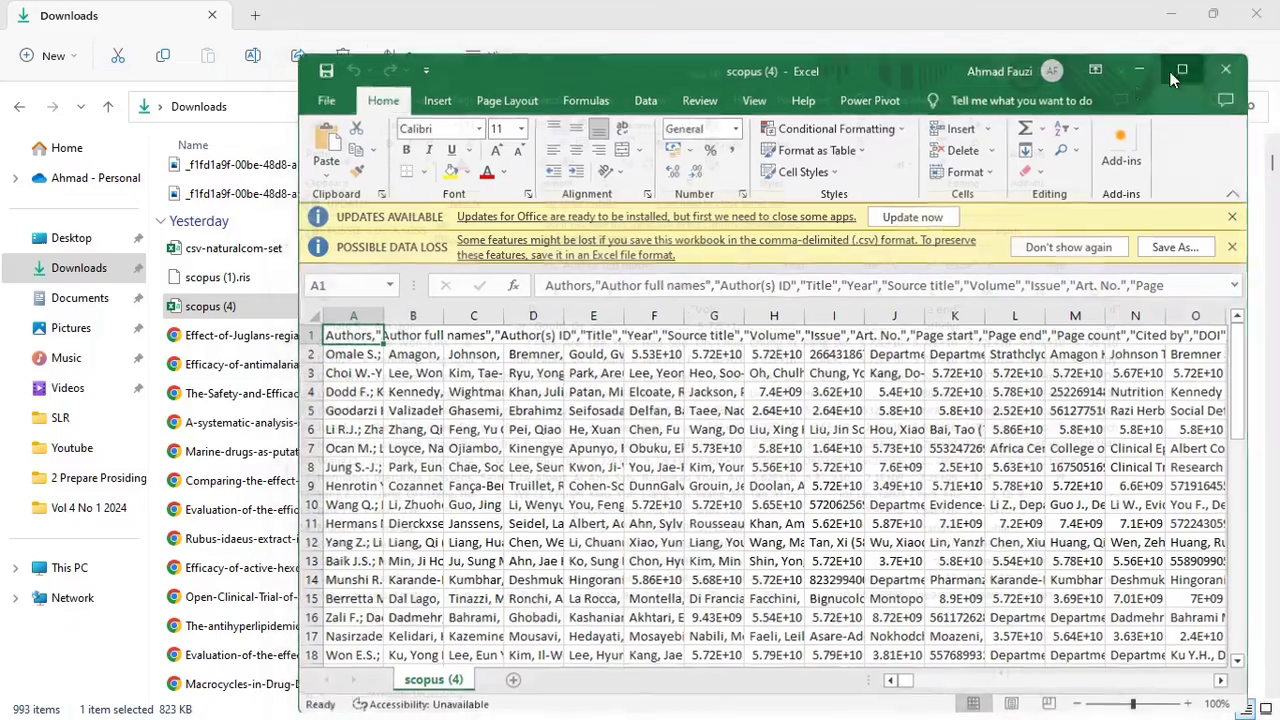
{"action": "left_click", "coordinate": [1180, 69]}
Examine how the header and author data are spread across cells in the scopus (4) CSV, and close the workbook
{"action": "left_click", "coordinate": [132, 310]}
{"action": "left_click", "coordinate": [70, 306]}
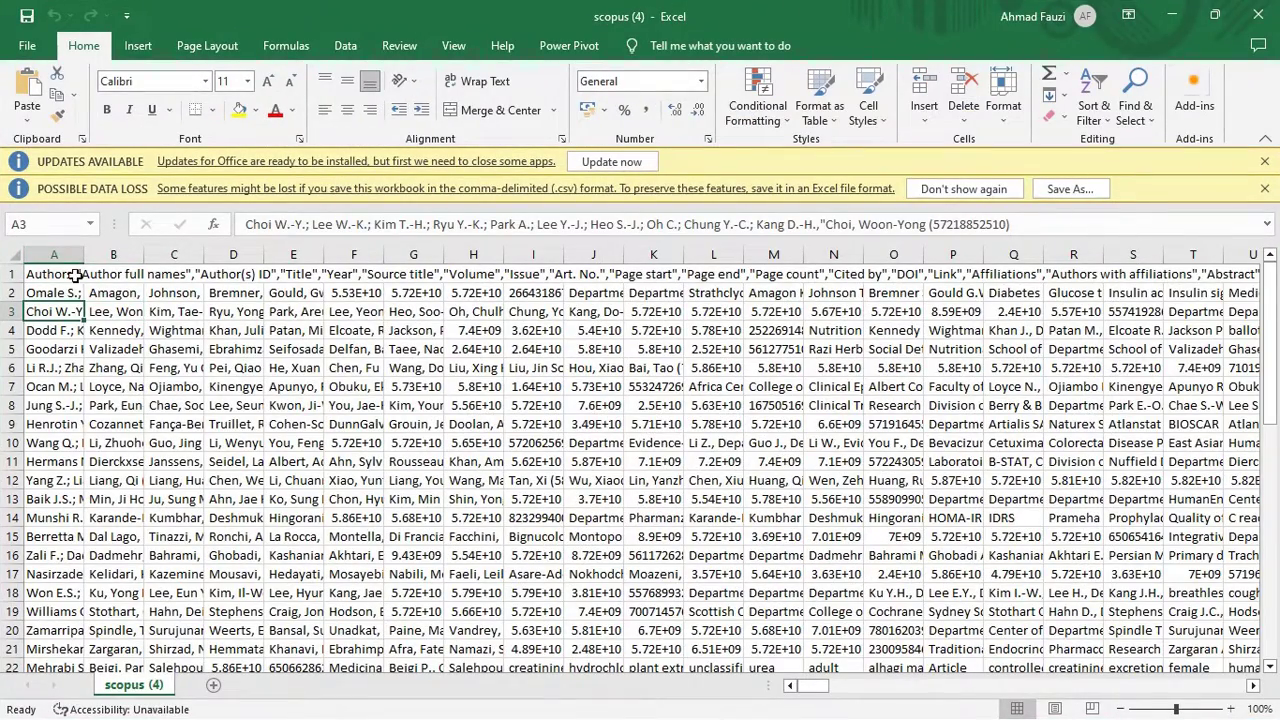
{"action": "left_click", "coordinate": [54, 278]}
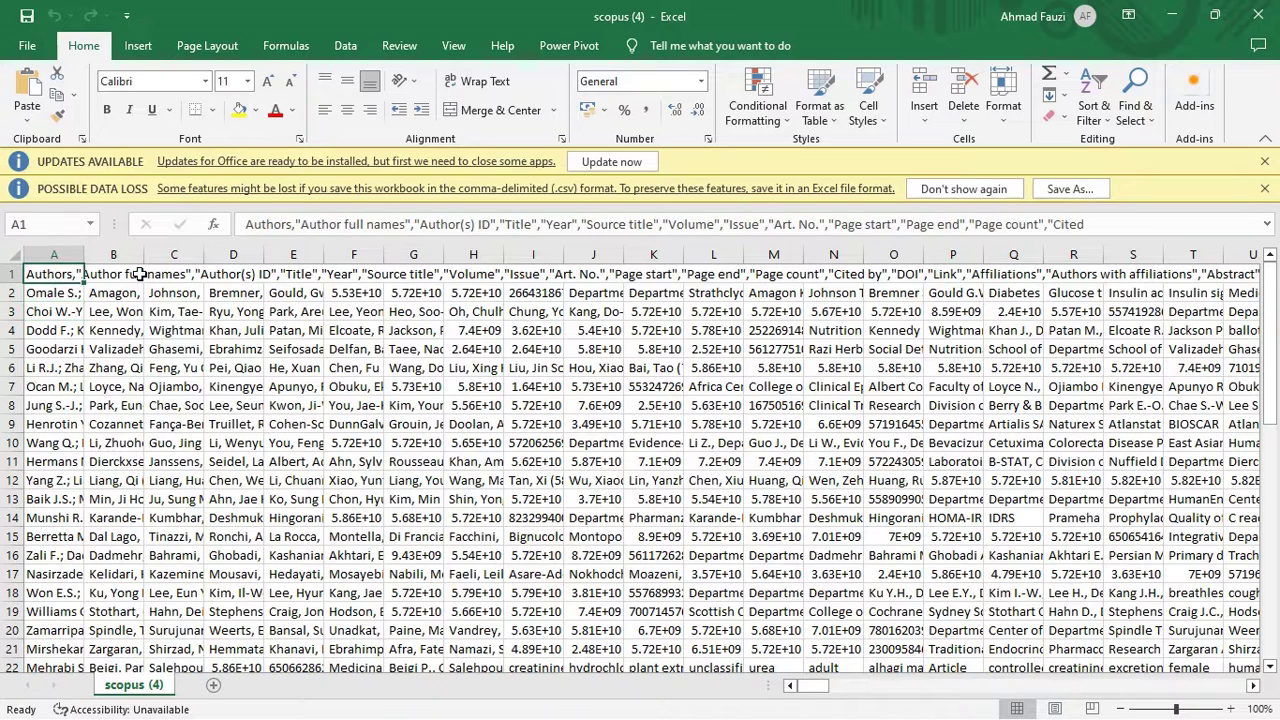
{"action": "left_click", "coordinate": [138, 274]}
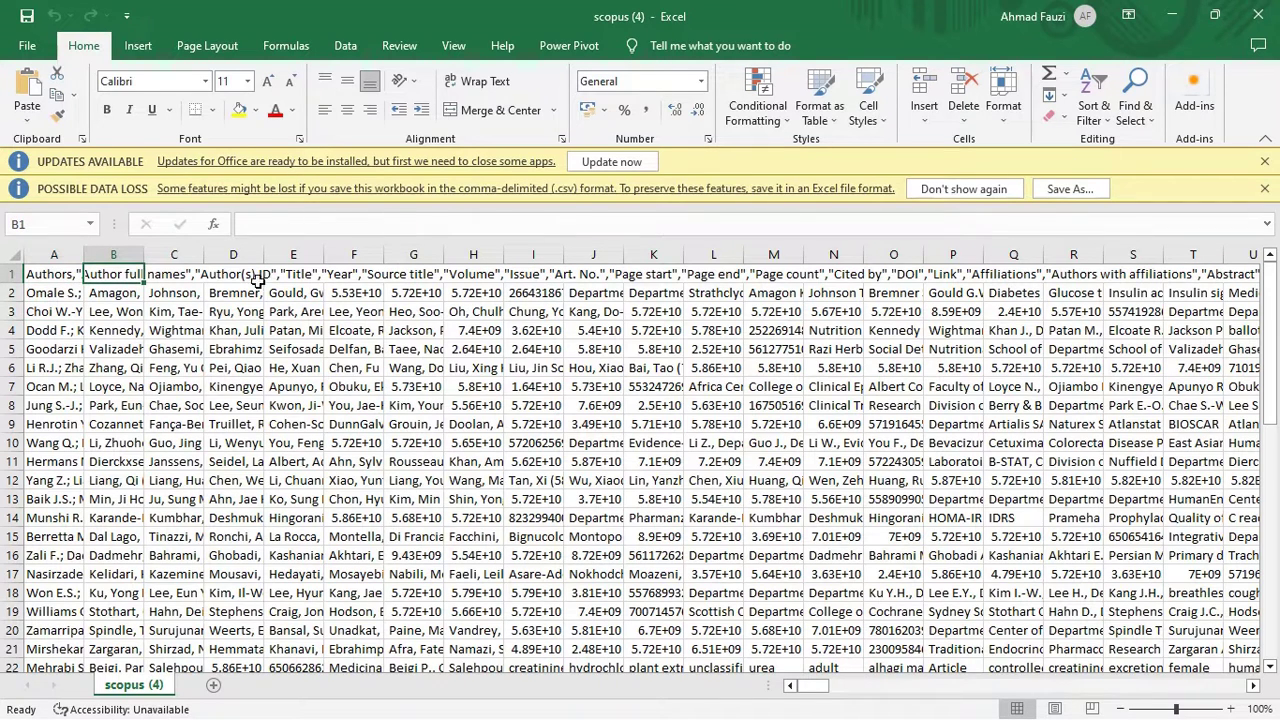
{"action": "left_click", "coordinate": [173, 312]}
{"action": "left_click", "coordinate": [62, 278]}
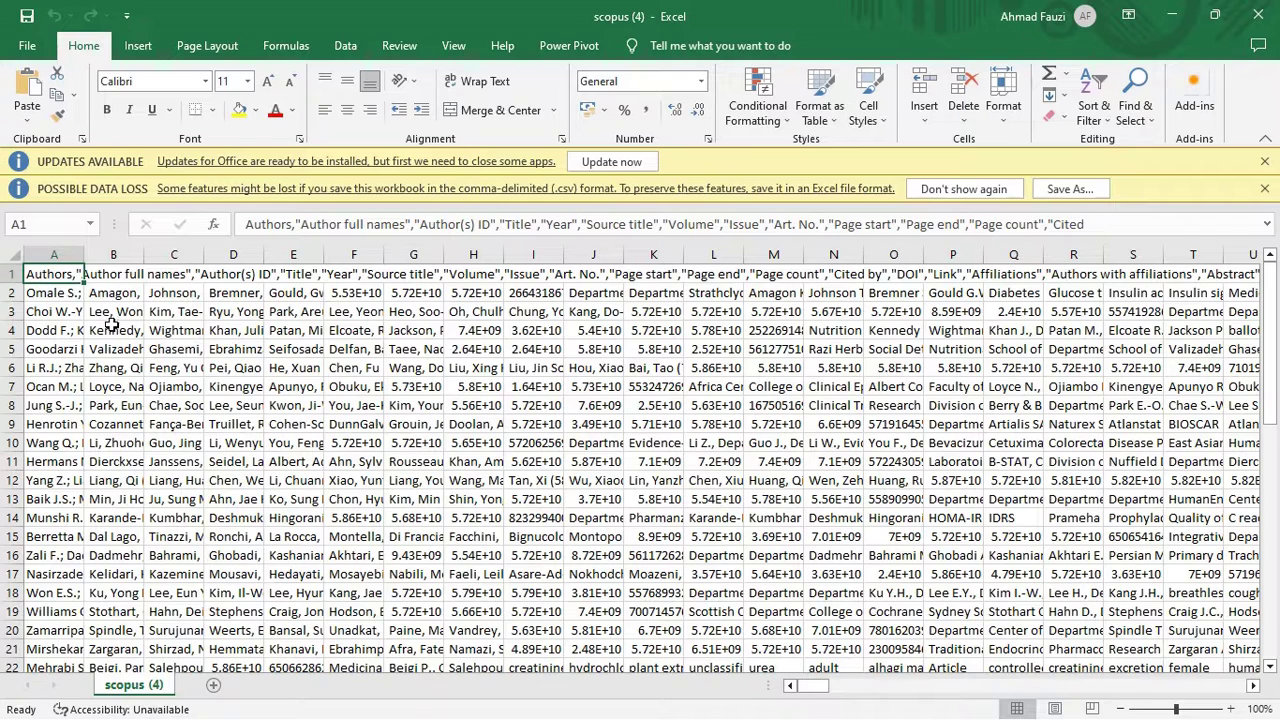
{"action": "left_click", "coordinate": [163, 310]}
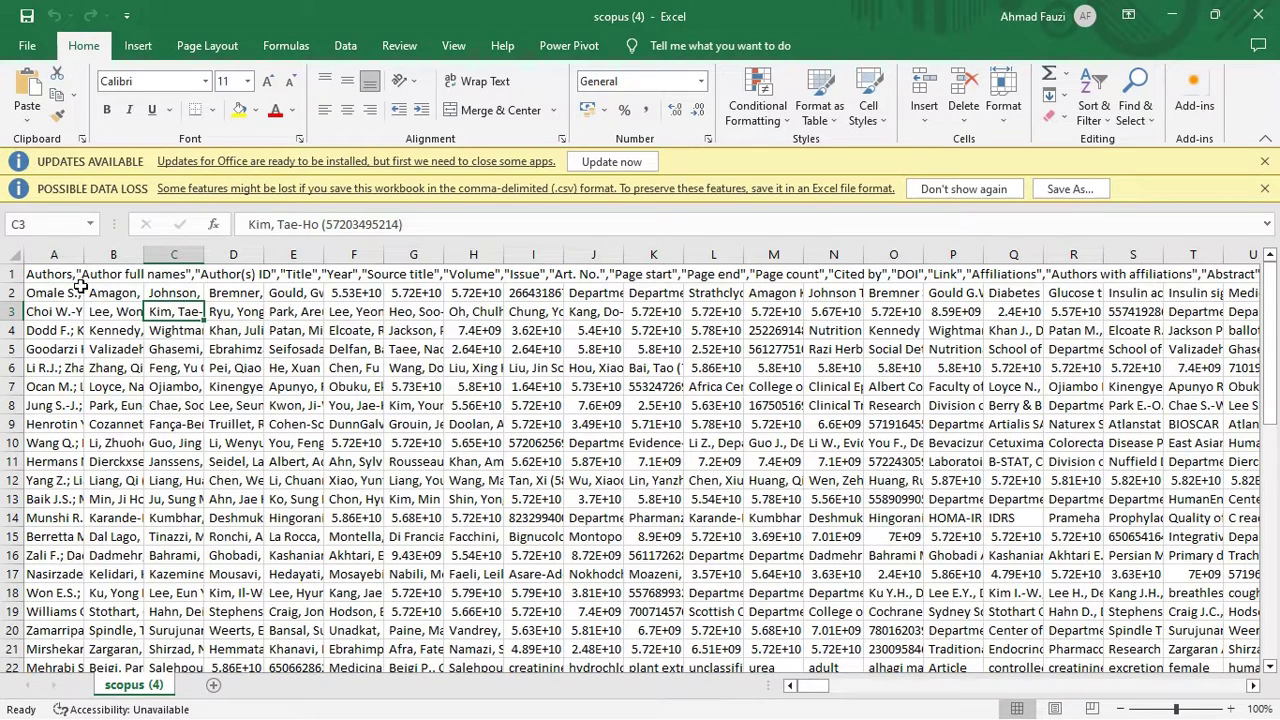
{"action": "left_click", "coordinate": [1258, 15]}
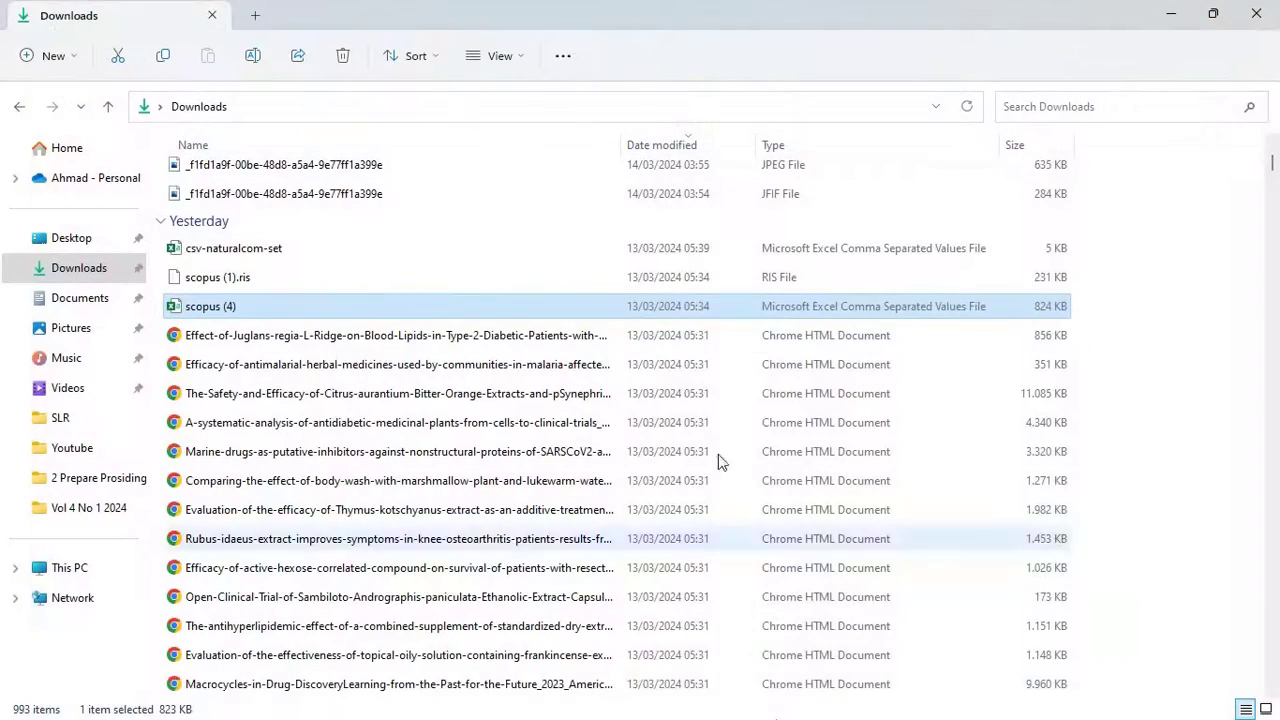
Return to Chrome, search the web for "csv to excel" in a new tab, and open Convertio's CSV to XLSX converter
{"action": "left_click", "coordinate": [868, 697]}
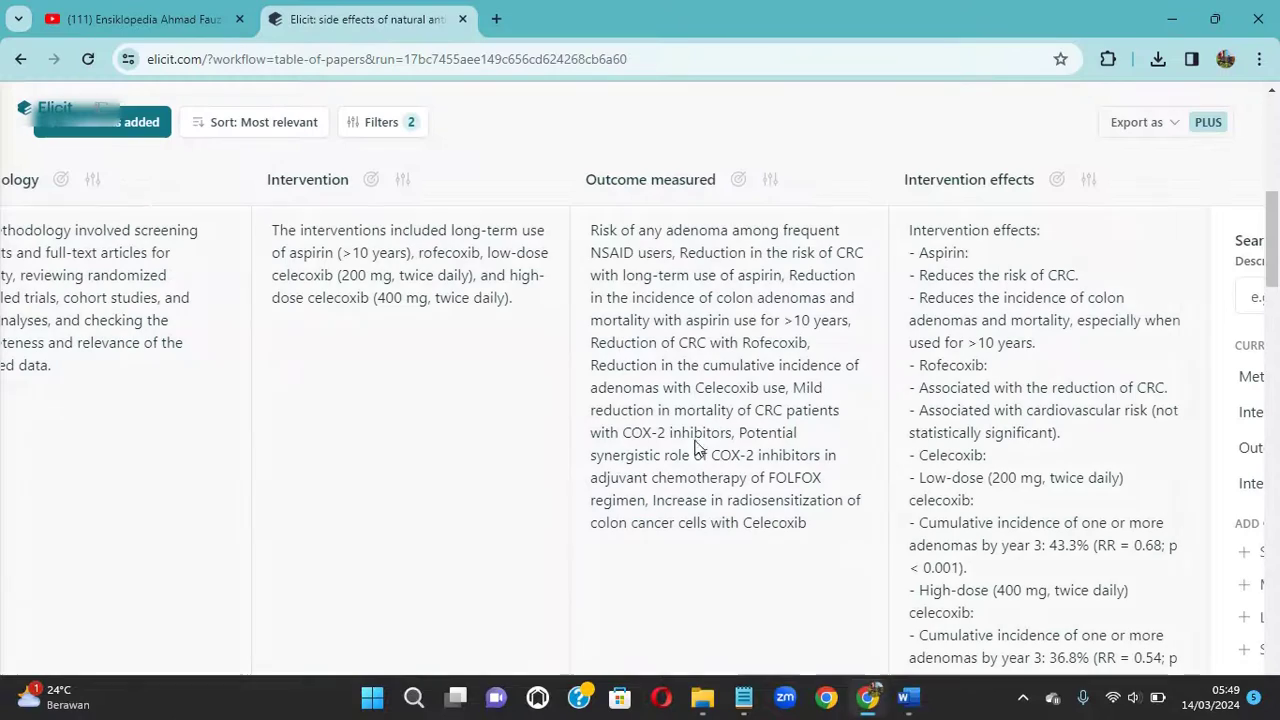
{"action": "left_click", "coordinate": [496, 19]}
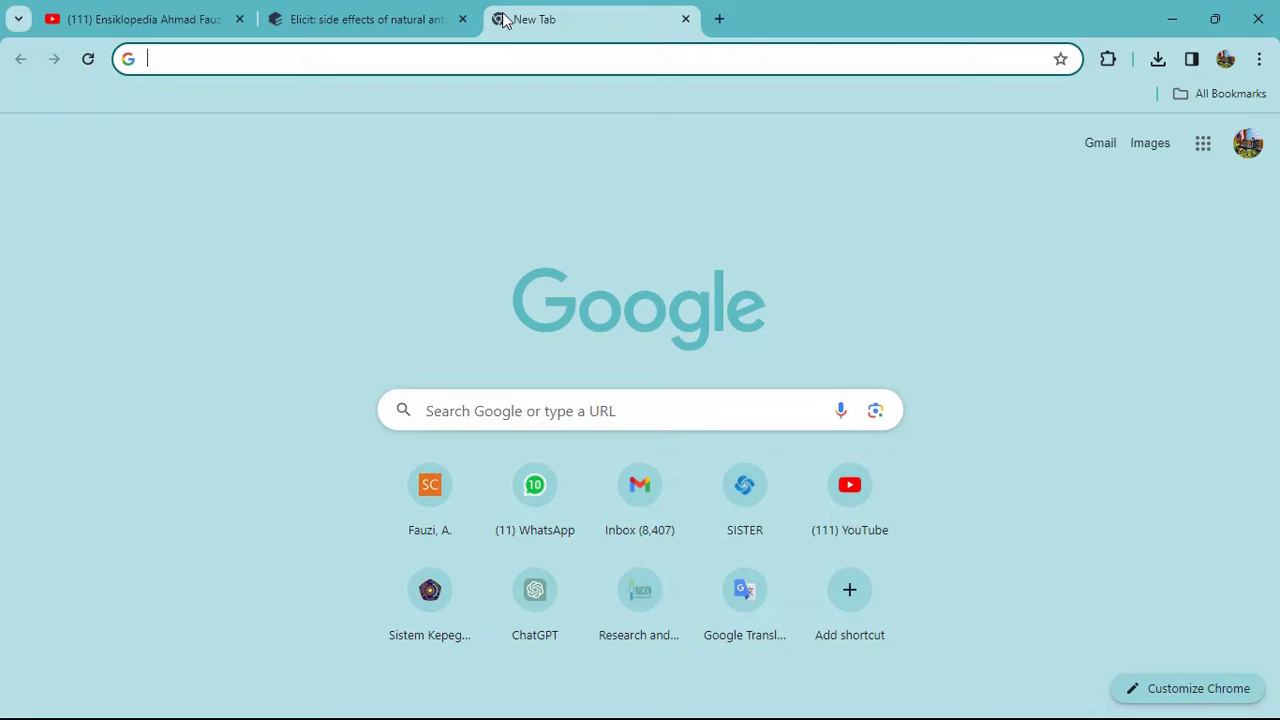
{"action": "type", "text": "csv to excel"}
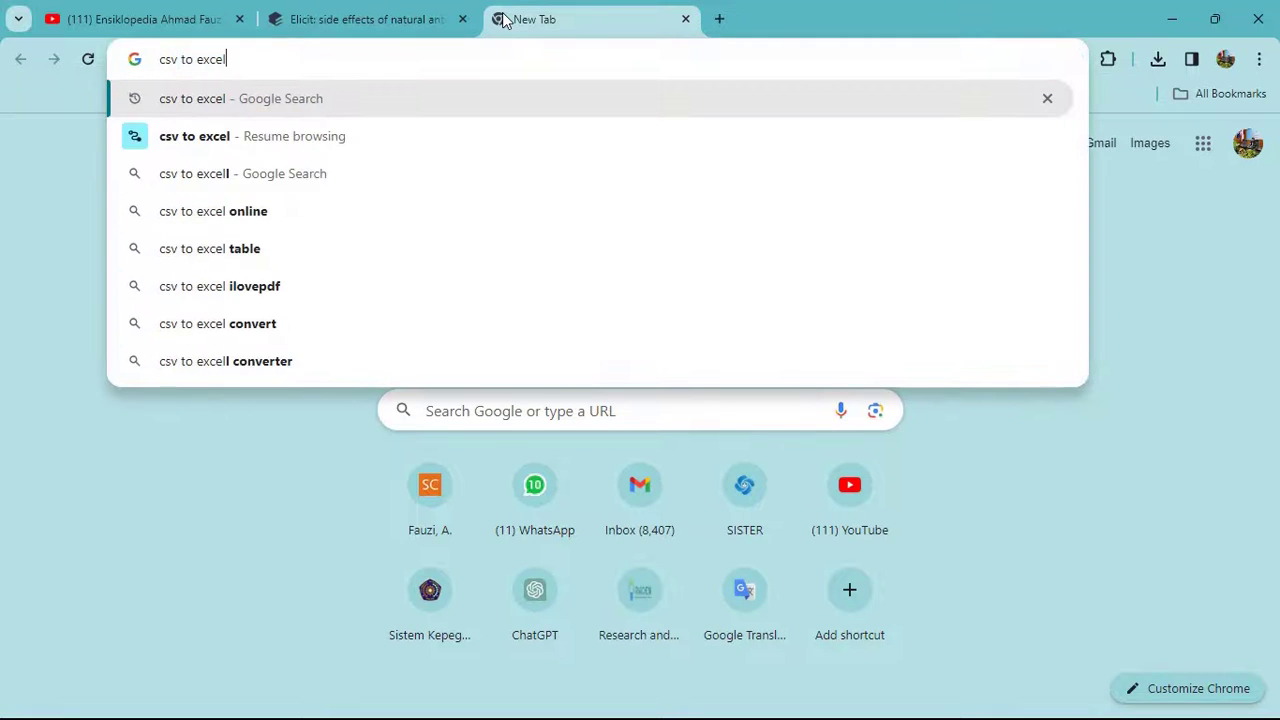
{"action": "key", "text": "Return"}
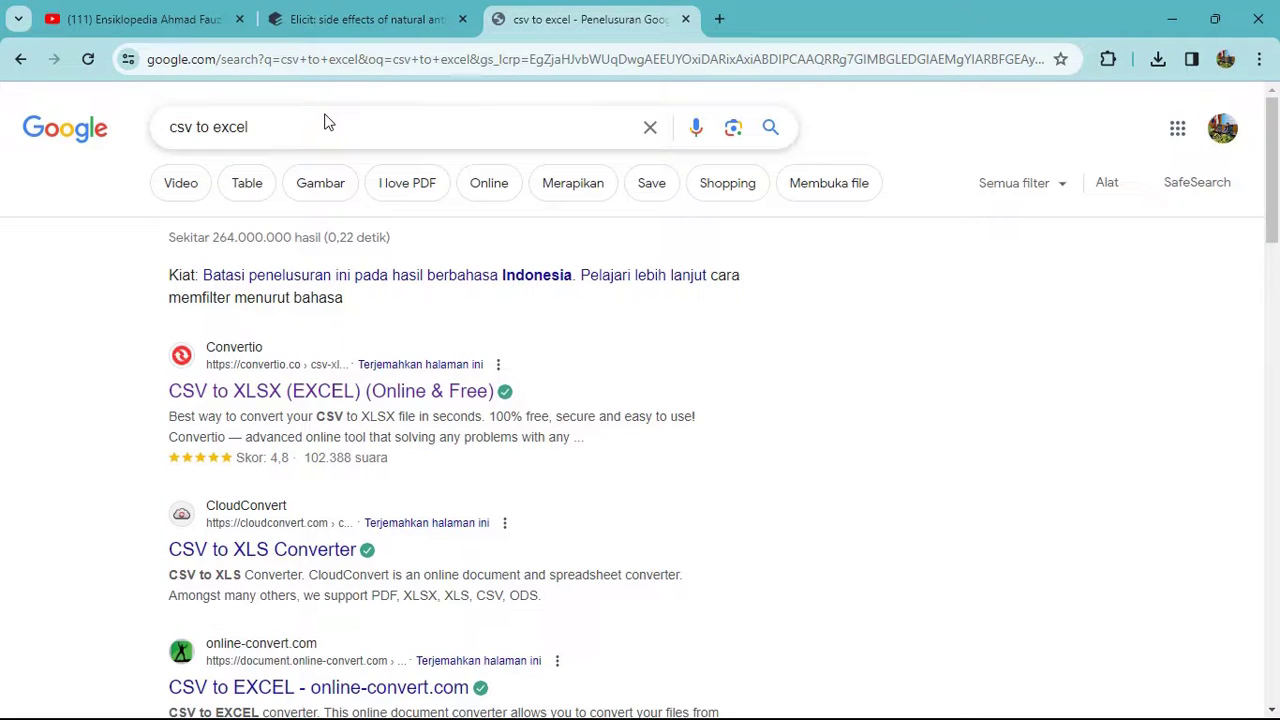
{"action": "left_click", "coordinate": [242, 389]}
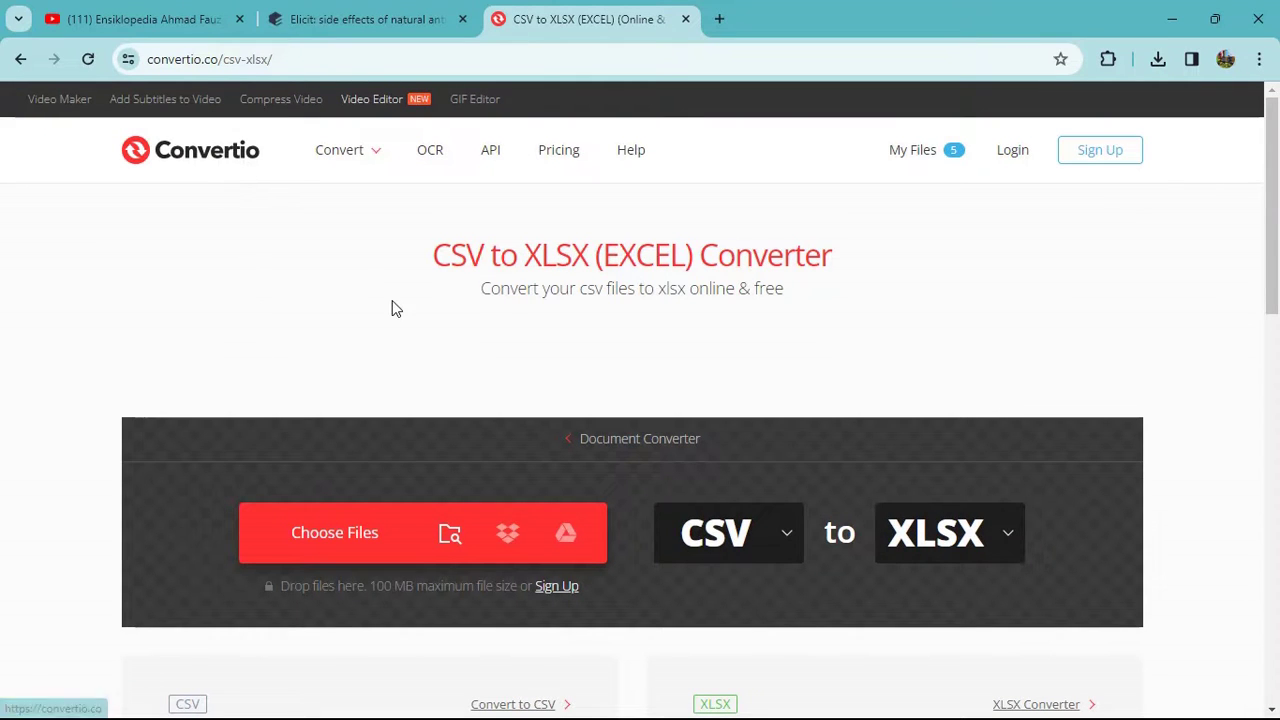
Upload scopus (4).csv from the Downloads folder to Convertio and convert it to XLSX
{"action": "left_click", "coordinate": [357, 523]}
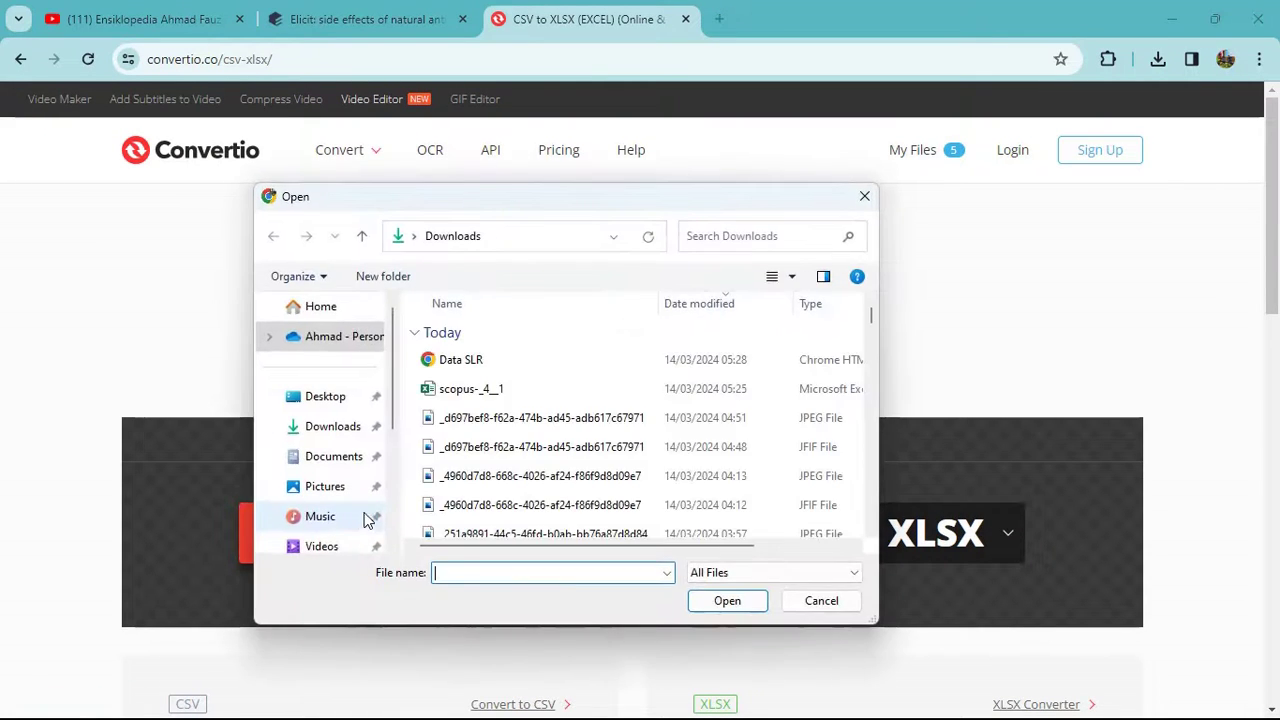
{"action": "scroll", "coordinate": [535, 412], "scroll_direction": "down", "scroll_amount": 3}
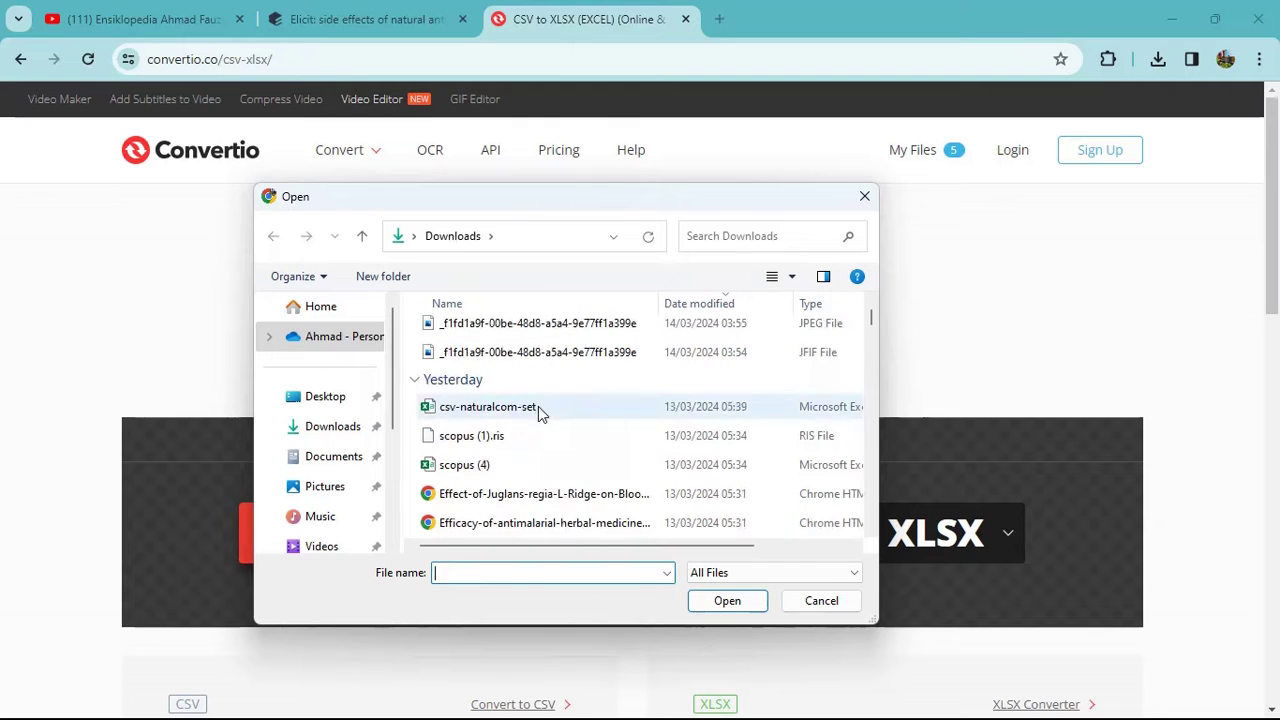
{"action": "left_click", "coordinate": [486, 467]}
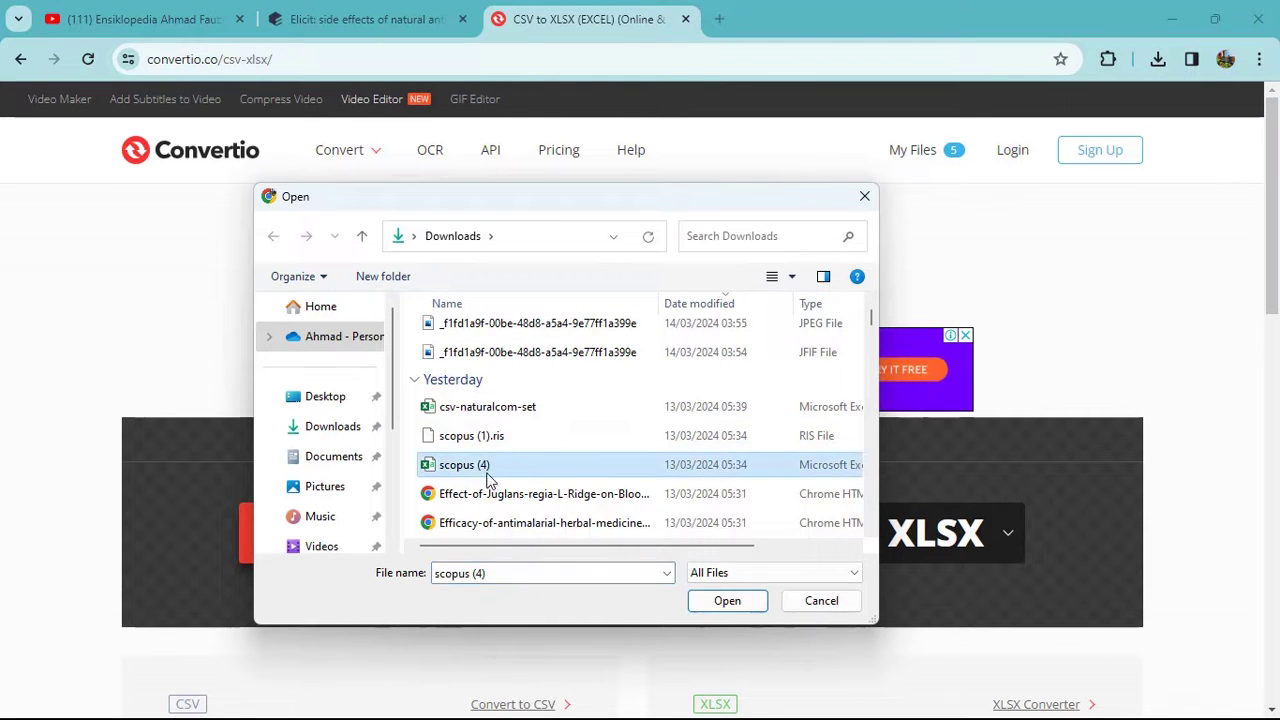
{"action": "left_click", "coordinate": [727, 601]}
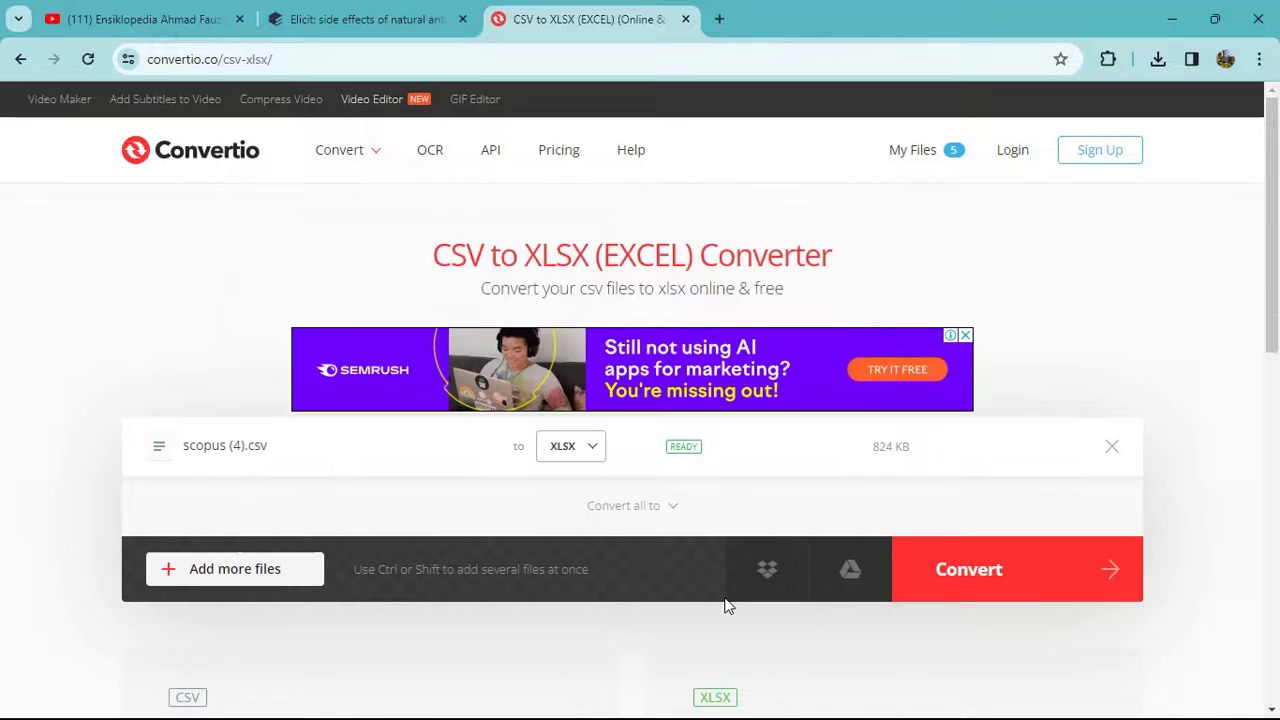
{"action": "left_click", "coordinate": [945, 569]}
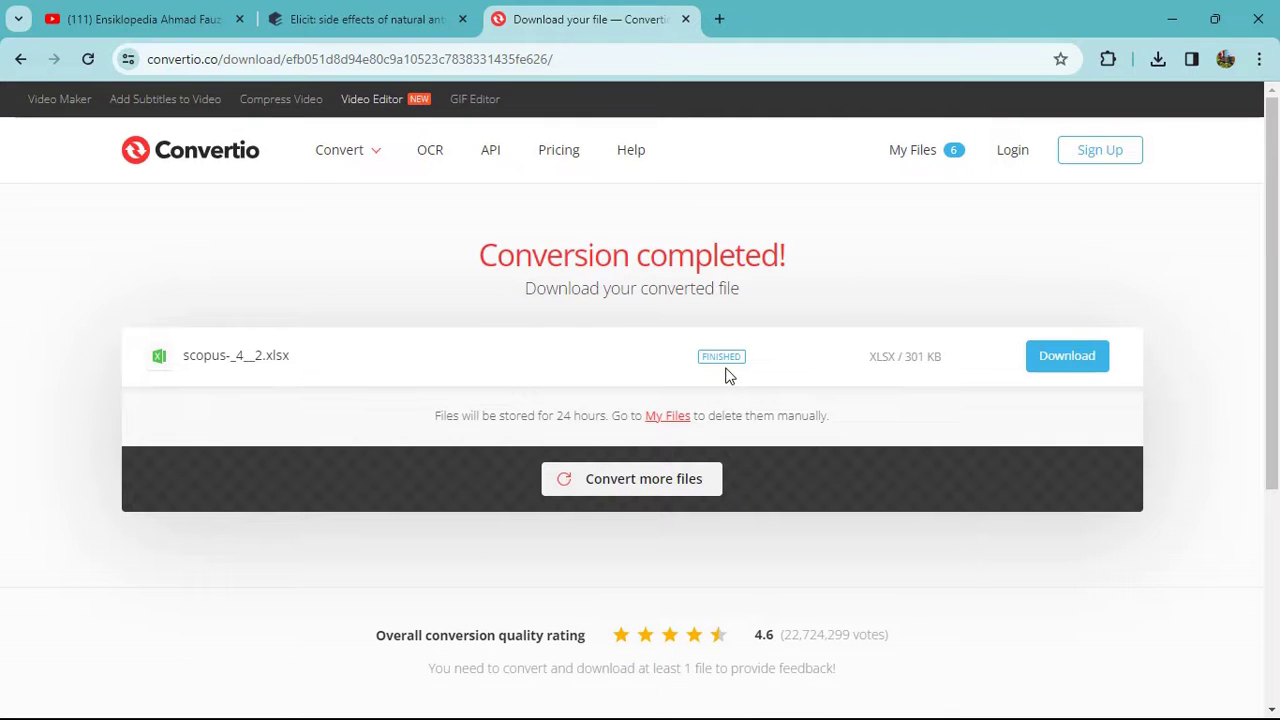
Download the converted scopus-_4__2.xlsx file, open it in Excel, and enable editing
{"action": "left_click", "coordinate": [1050, 362]}
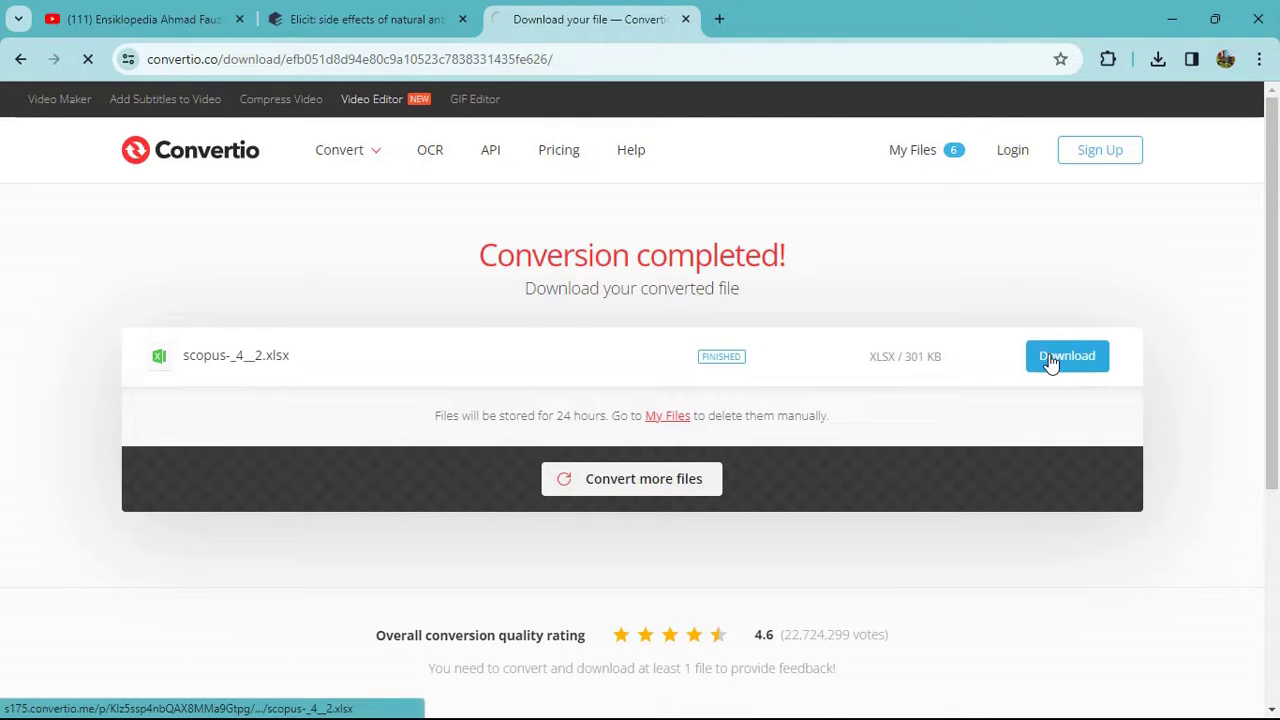
{"action": "left_click", "coordinate": [1167, 50]}
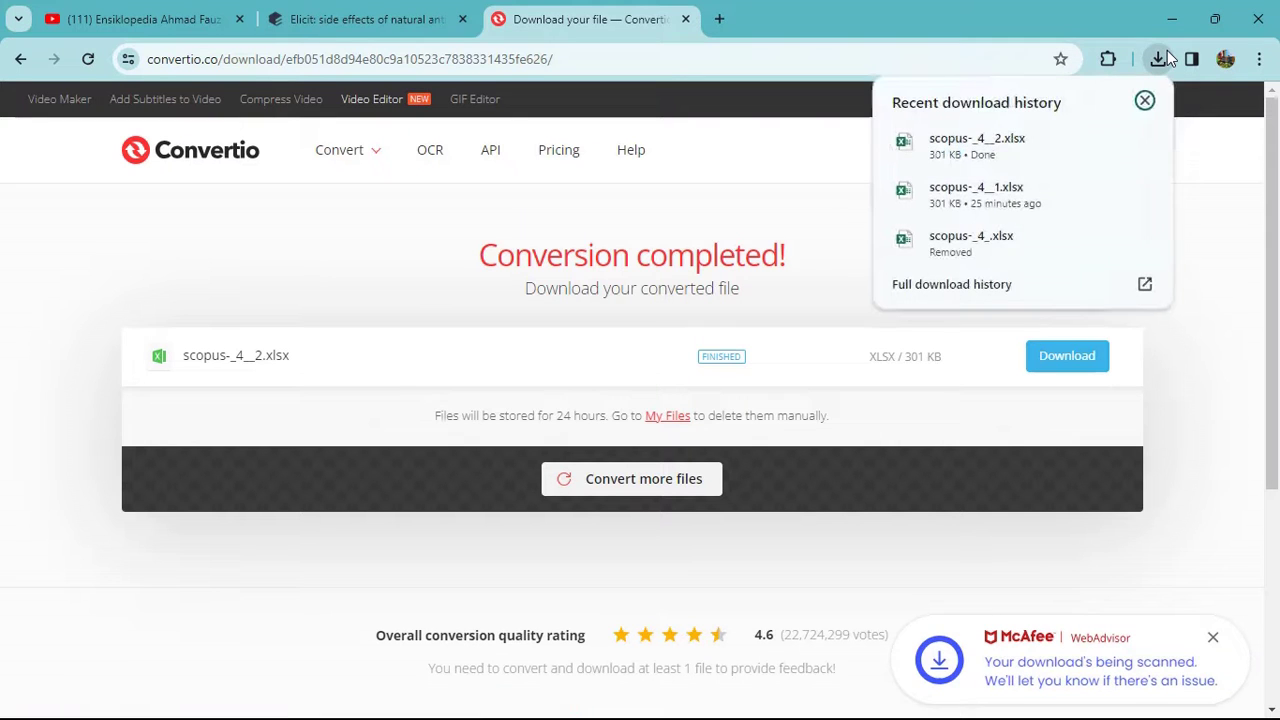
{"action": "left_click", "coordinate": [952, 165]}
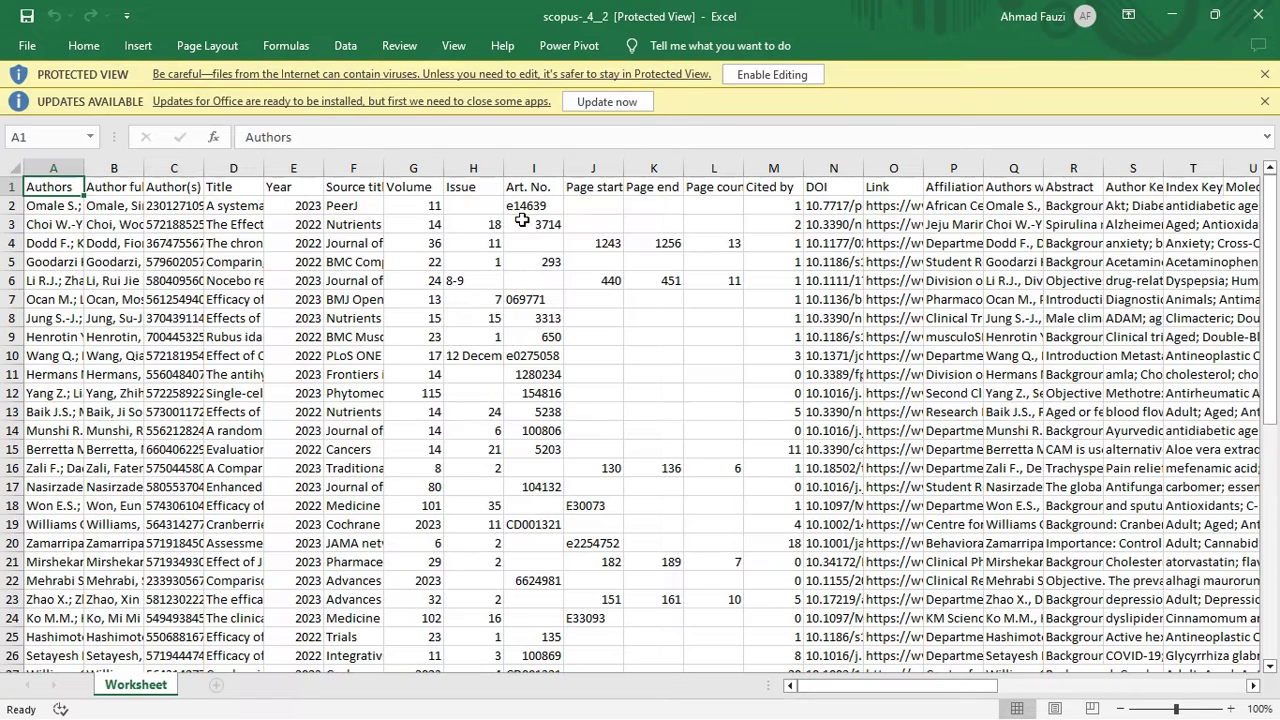
{"action": "left_click", "coordinate": [791, 75]}
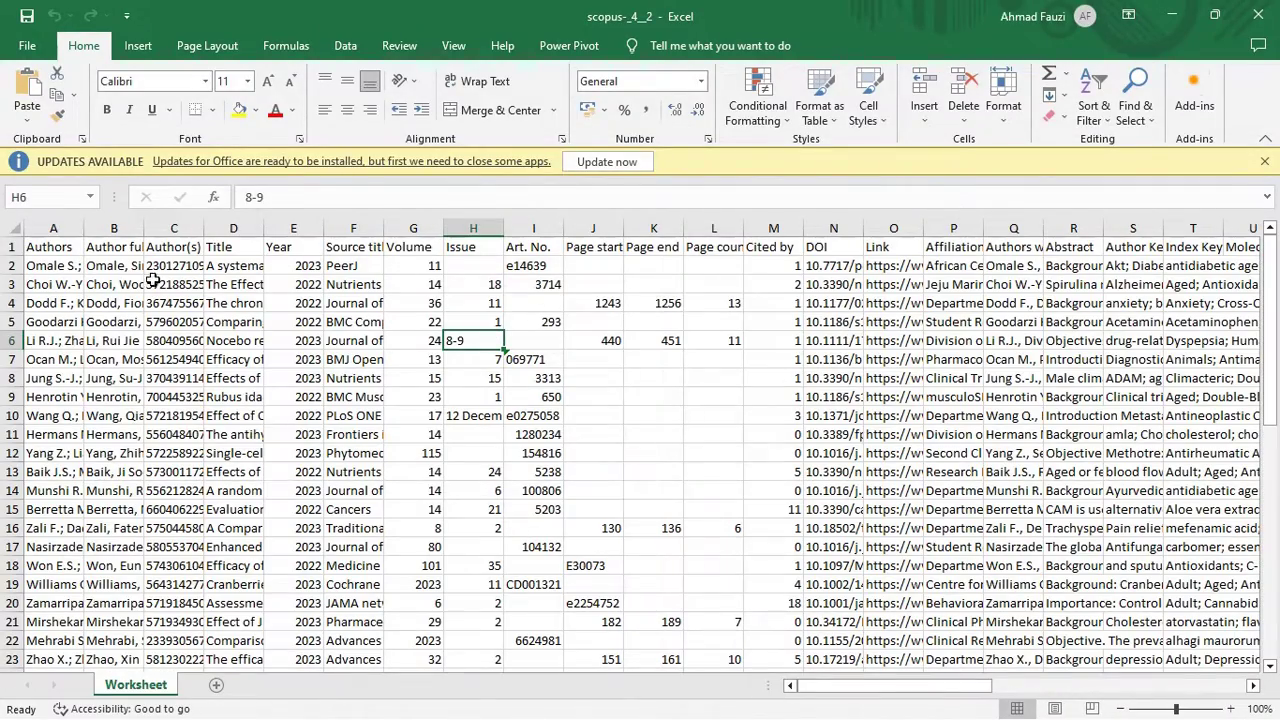
Delete the author full names and Author(s) ID columns from the worksheet
{"action": "left_click", "coordinate": [195, 333]}
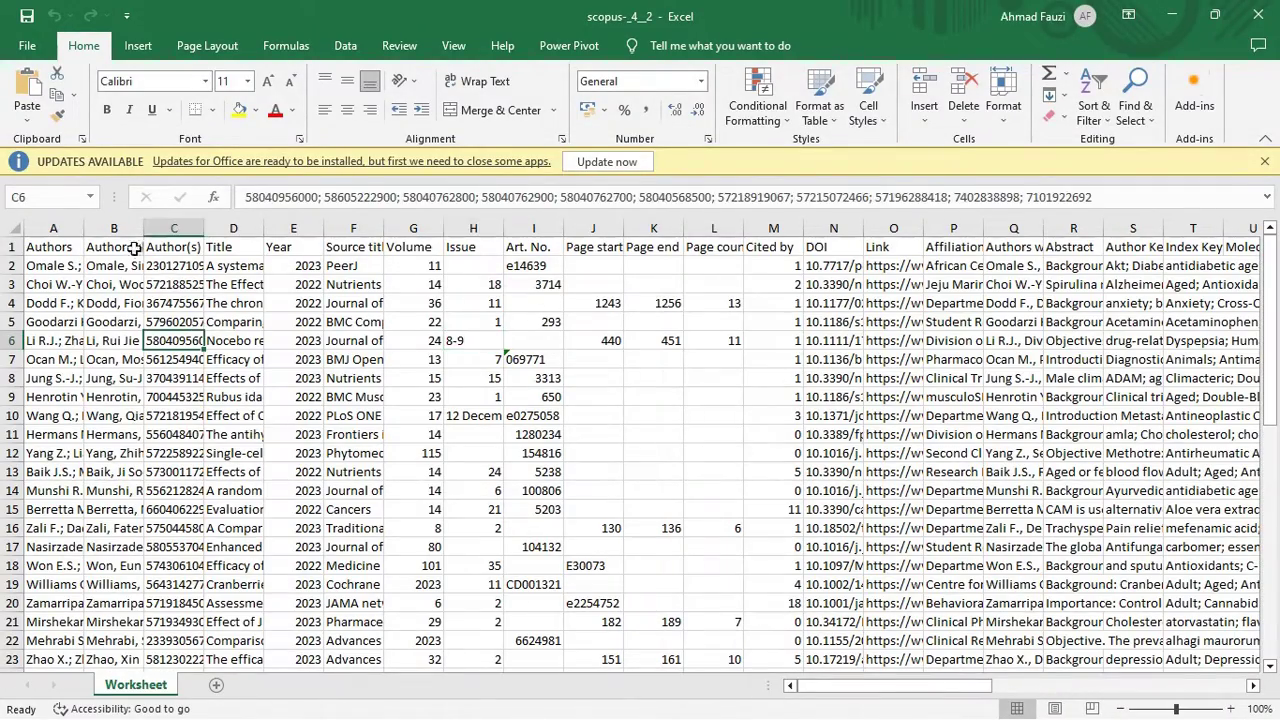
{"action": "left_click", "coordinate": [266, 433]}
{"action": "left_click_drag", "start_coordinate": [113, 229], "coordinate": [188, 232]}
{"action": "right_click", "coordinate": [188, 232]}
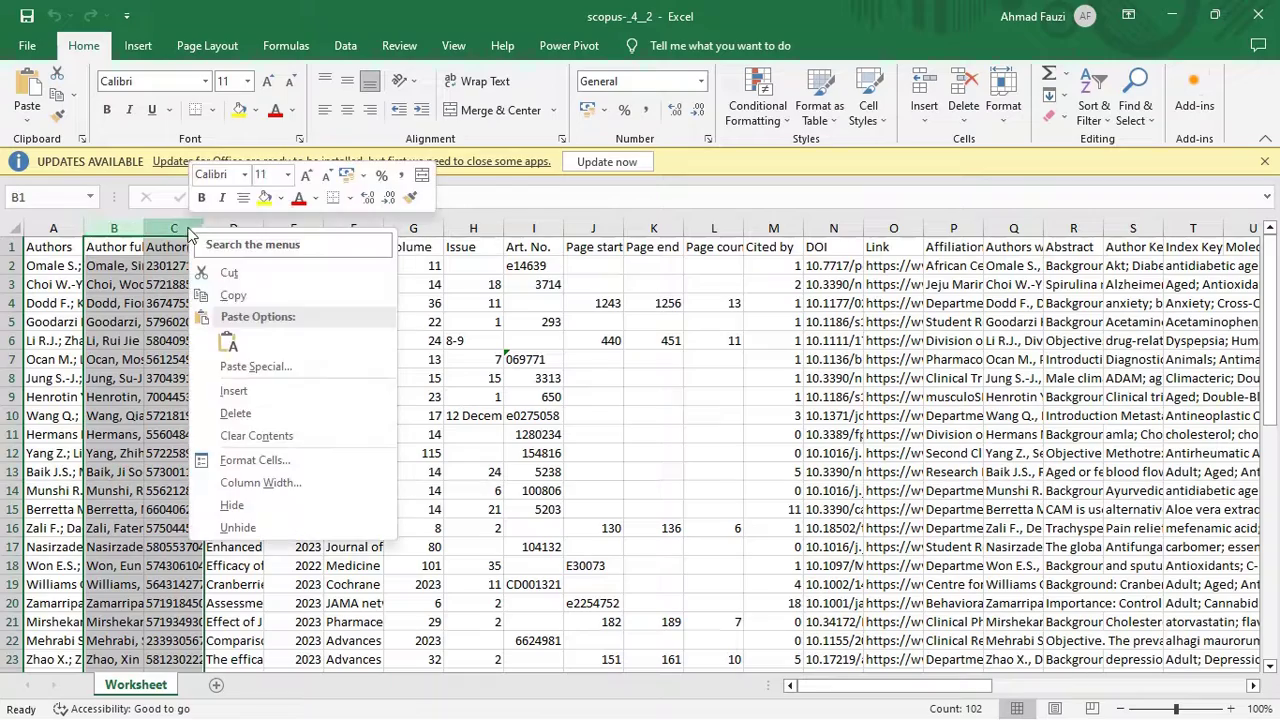
{"action": "left_click", "coordinate": [252, 418]}
Delete all columns between Year and Abstract, from Source title through the authors with affiliations column
{"action": "left_click", "coordinate": [174, 321]}
{"action": "left_click_drag", "start_coordinate": [228, 237], "coordinate": [893, 238]}
{"action": "right_click", "coordinate": [893, 240]}
{"action": "left_click", "coordinate": [943, 418]}
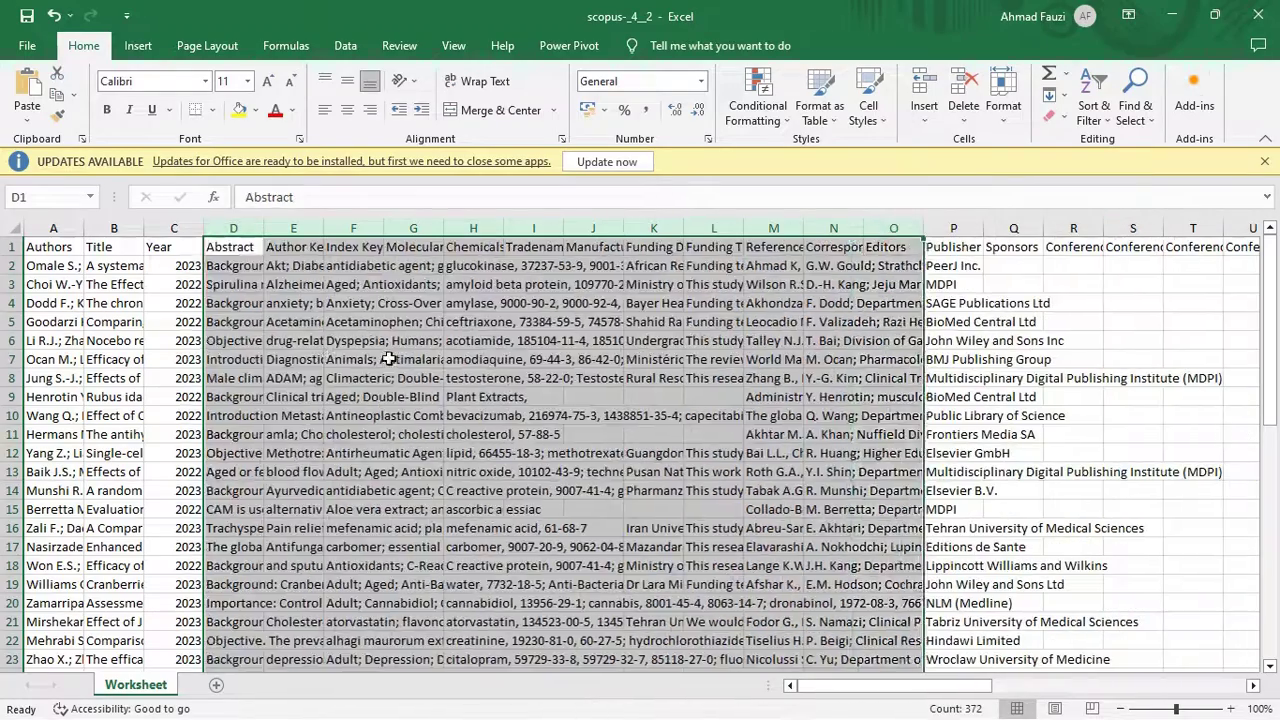
Delete all remaining columns after Abstract, starting with the author keywords column
{"action": "left_click_drag", "start_coordinate": [293, 229], "coordinate": [1133, 232]}
{"action": "right_click", "coordinate": [479, 226]}
{"action": "left_click", "coordinate": [543, 408]}
{"action": "left_click", "coordinate": [176, 360]}
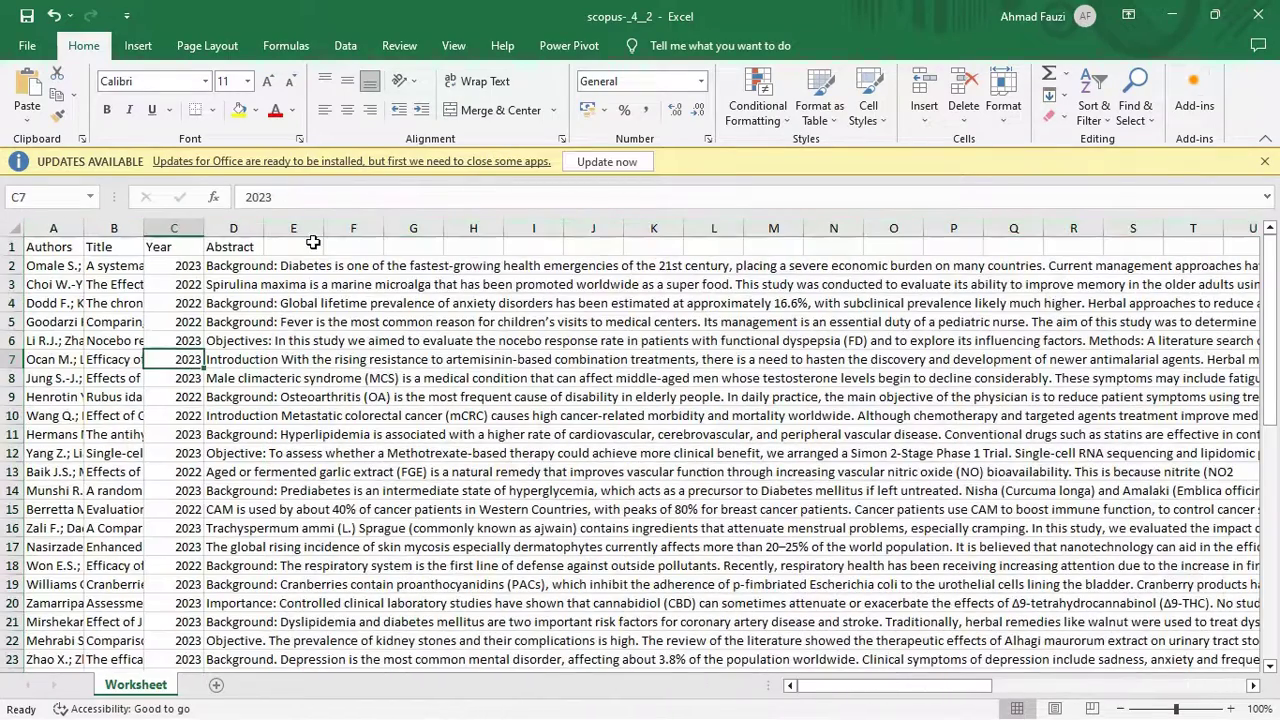
Widen the Abstract, Title and Authors columns, making Abstract by far the widest
{"action": "left_click_drag", "start_coordinate": [260, 233], "coordinate": [980, 233]}
{"action": "left_click_drag", "start_coordinate": [144, 220], "coordinate": [290, 228]}
{"action": "left_click_drag", "start_coordinate": [84, 228], "coordinate": [145, 242]}
{"action": "left_click", "coordinate": [200, 284]}
Select the whole table, apply all borders, wrap the text, and align the cell contents to the top
{"action": "key", "text": "ctrl+a"}
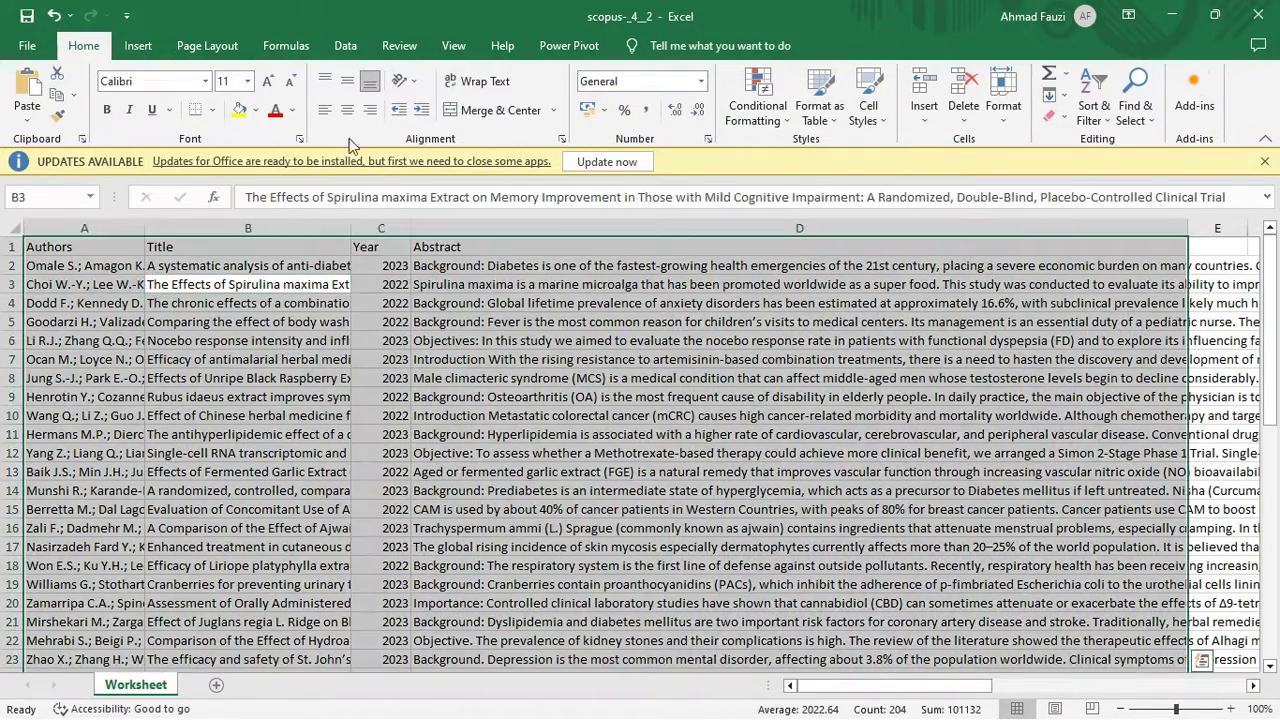
{"action": "left_click", "coordinate": [212, 110]}
{"action": "left_click", "coordinate": [245, 265]}
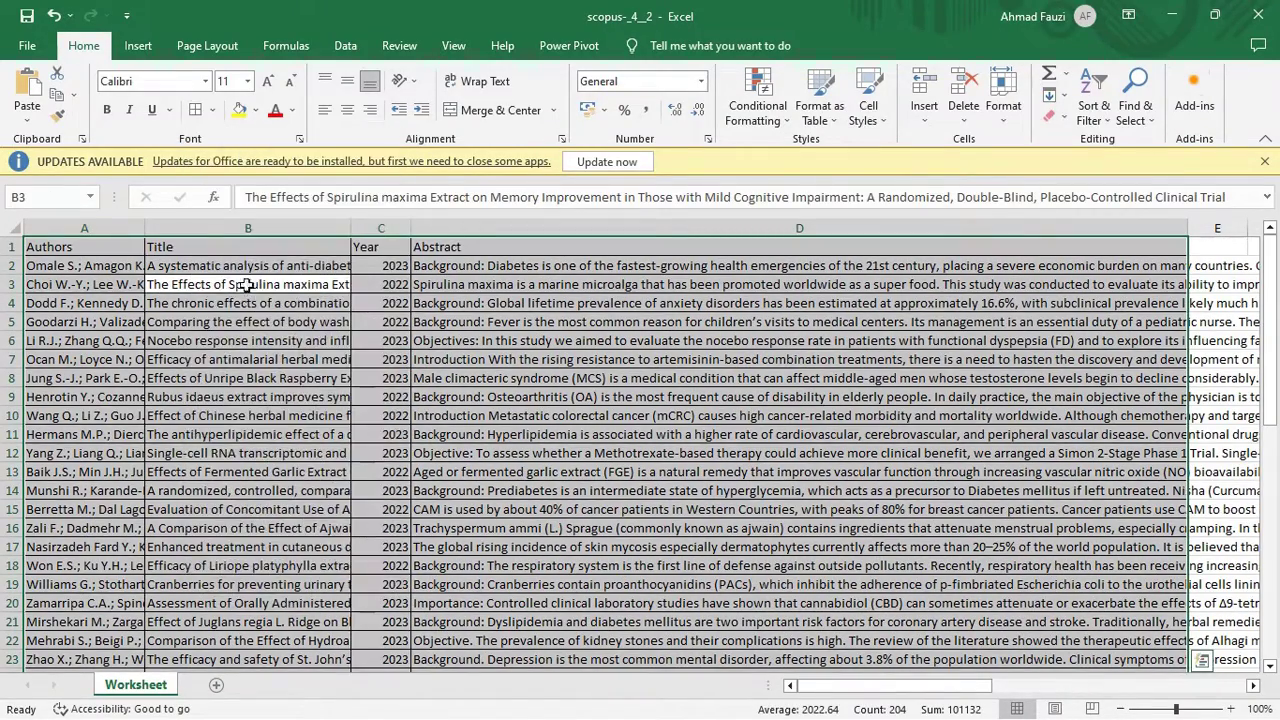
{"action": "left_click", "coordinate": [478, 81]}
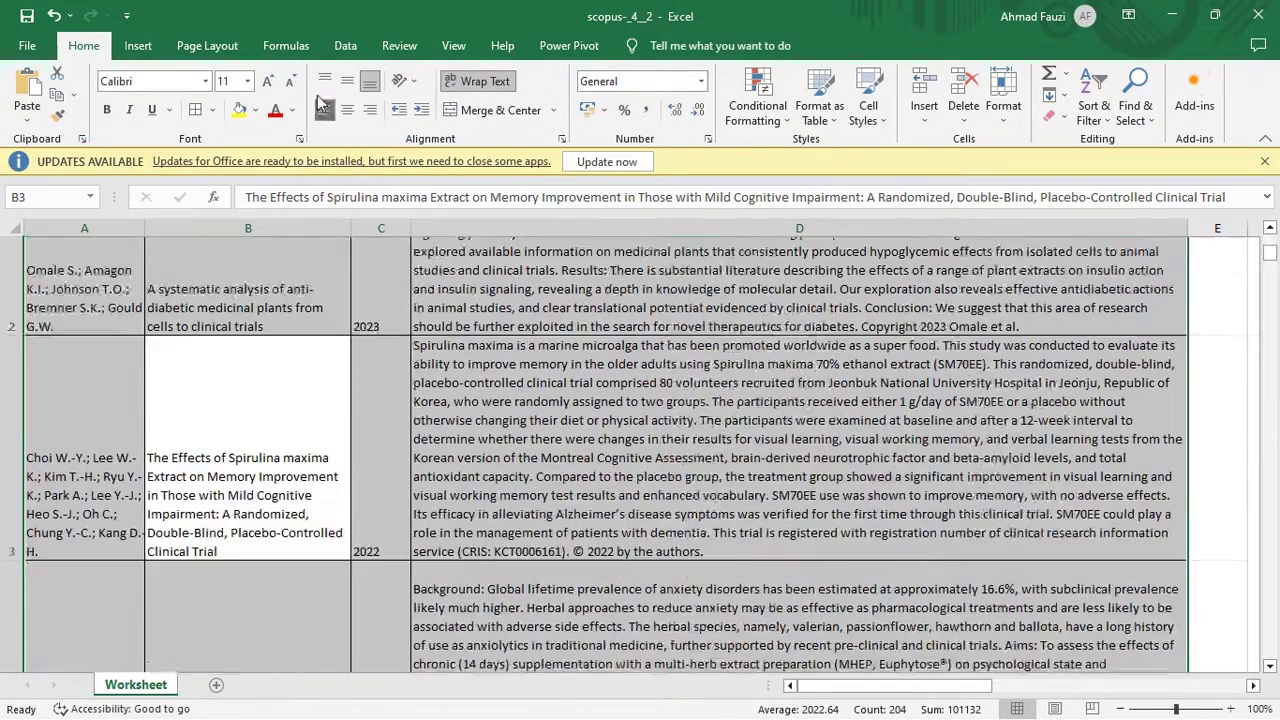
{"action": "left_click", "coordinate": [323, 84]}
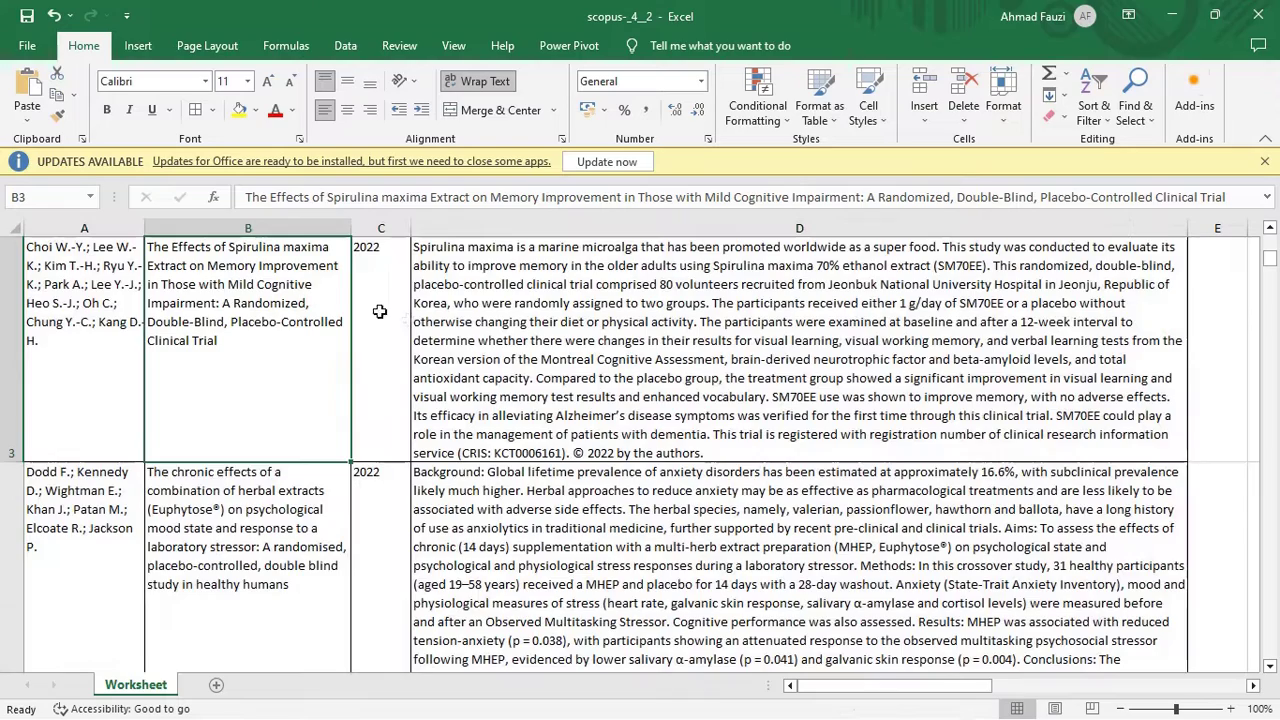
Review the first paper's title and abstract in the worksheet, and switch to the Elicit table in Chrome to examine the extracted data of further papers
{"action": "scroll", "coordinate": [308, 285], "scroll_direction": "up", "scroll_amount": 2}
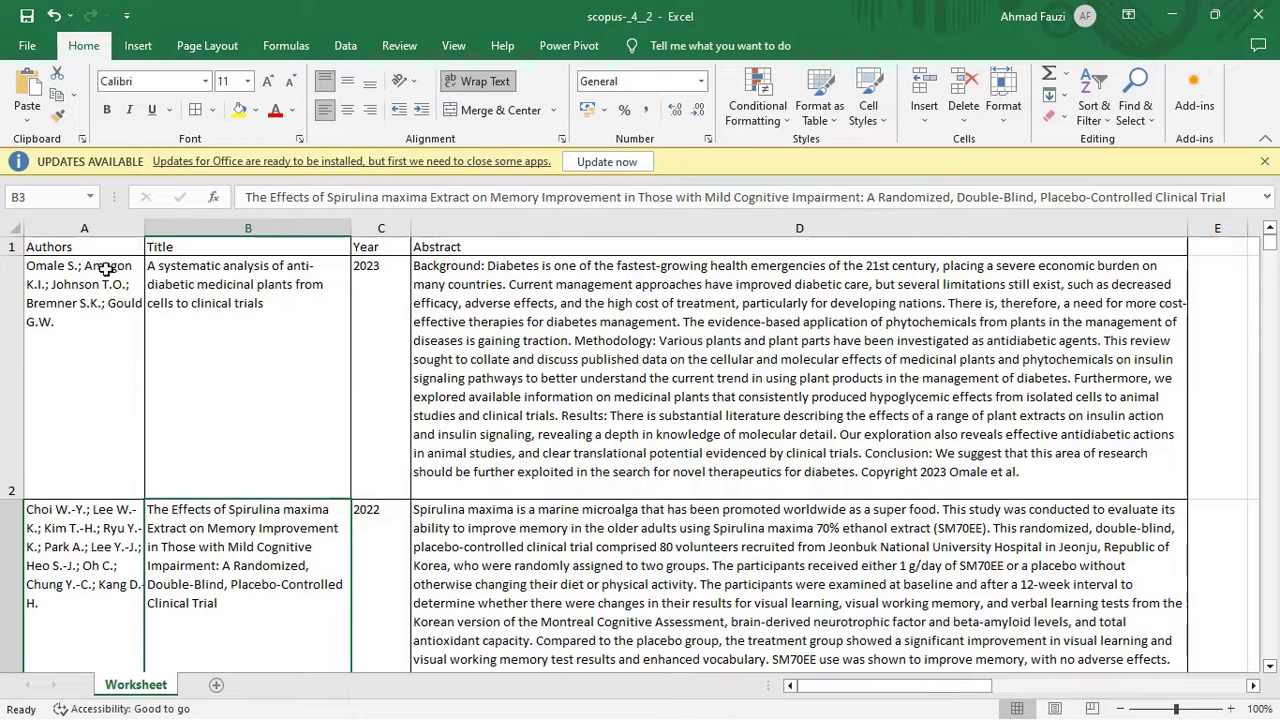
{"action": "left_click", "coordinate": [200, 330]}
{"action": "left_click", "coordinate": [590, 414]}
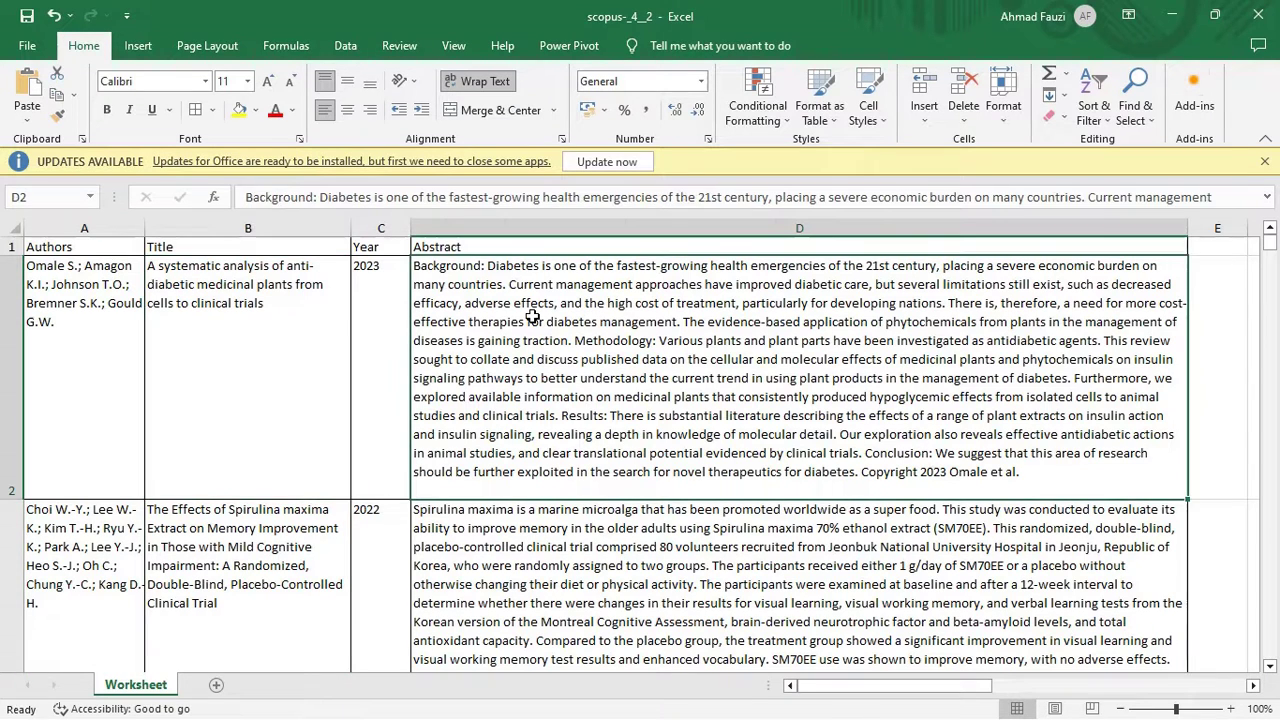
{"action": "left_click", "coordinate": [848, 697]}
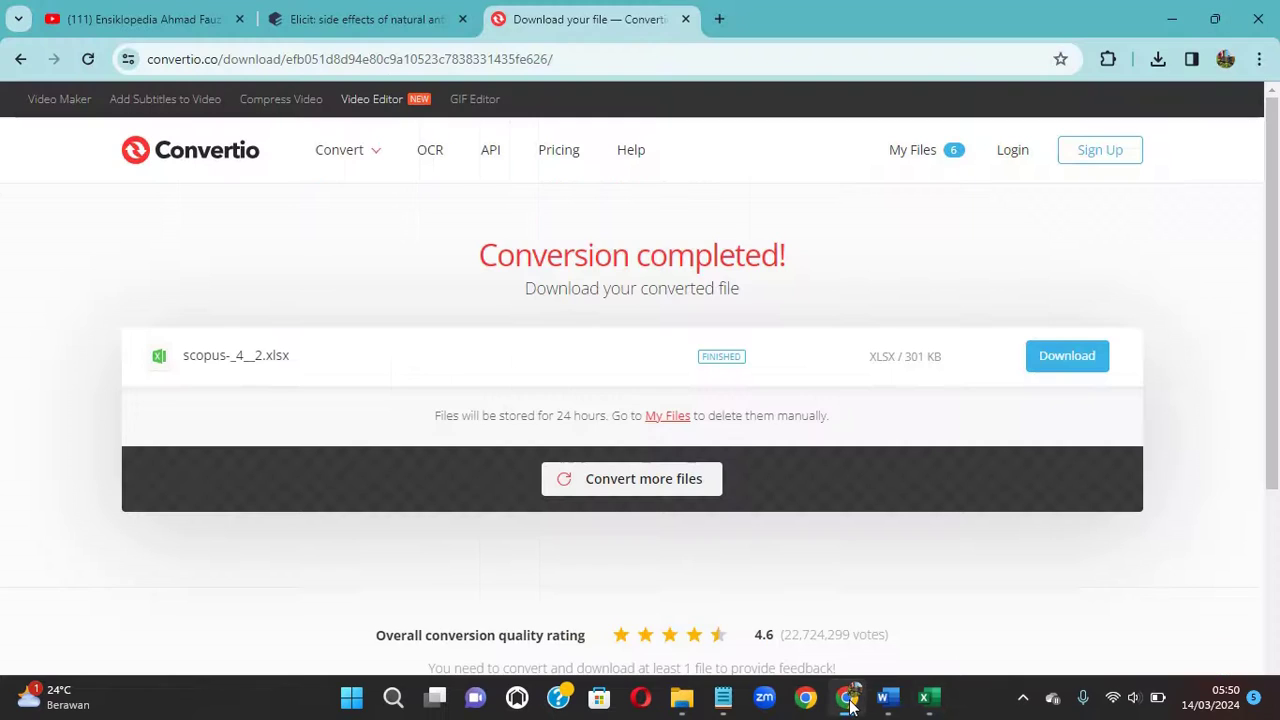
{"action": "left_click", "coordinate": [400, 25]}
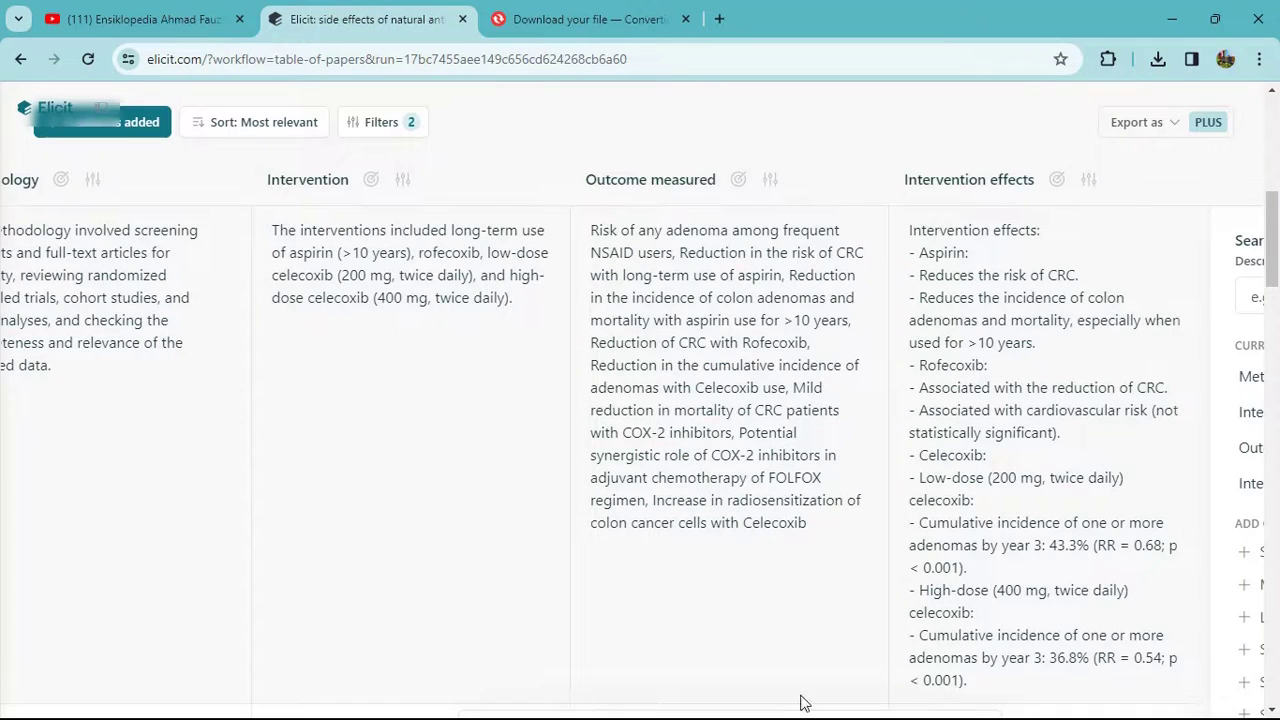
{"action": "mouse_move", "coordinate": [980, 715]}
{"action": "scroll", "coordinate": [214, 371], "scroll_direction": "down", "scroll_amount": 5}
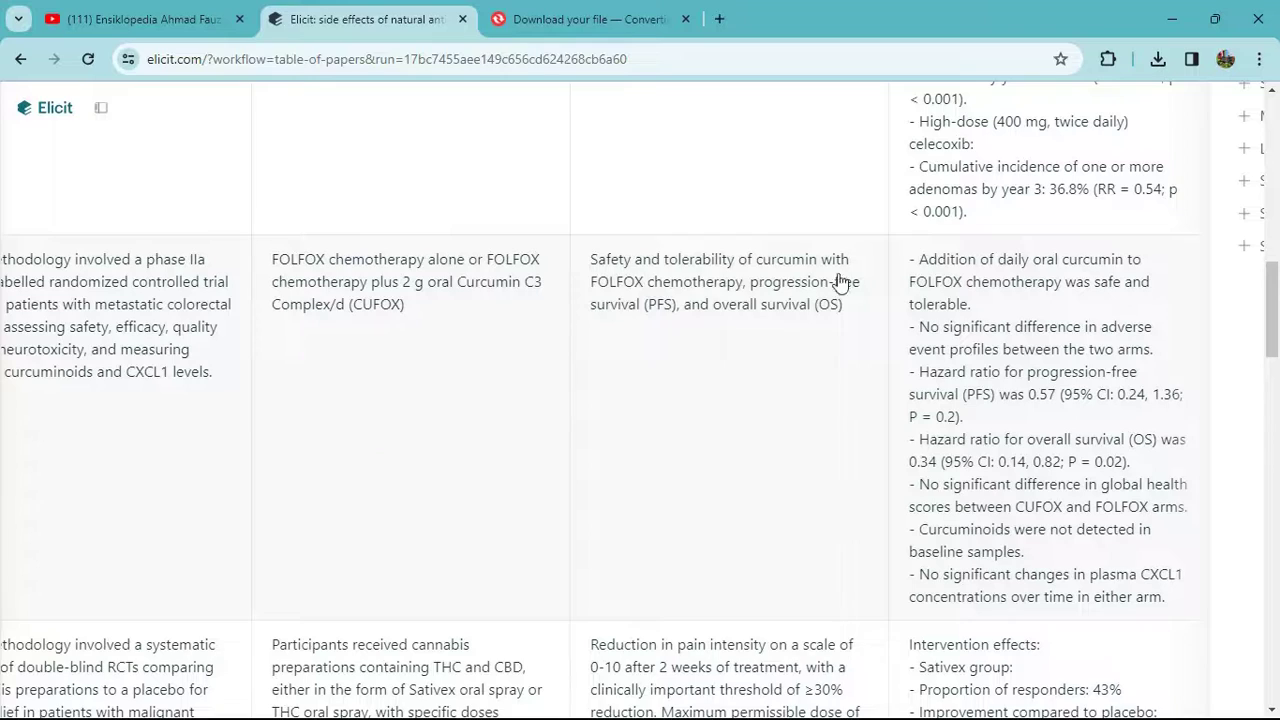
Switch to the Excel worksheet and add the headers Population and Intervention in E1 and F1, after the Abstract column
{"action": "left_click", "coordinate": [929, 697]}
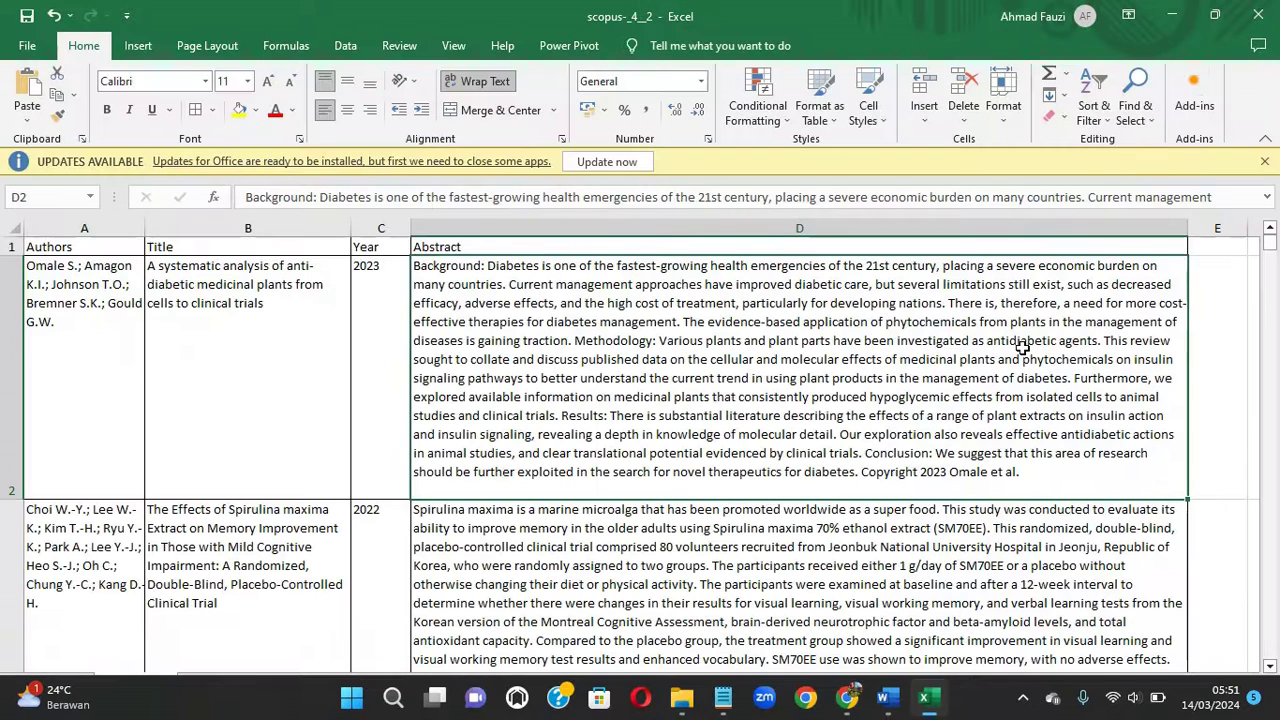
{"action": "left_click", "coordinate": [1200, 251]}
{"action": "key", "text": "Right"}
{"action": "key", "text": "Left"}
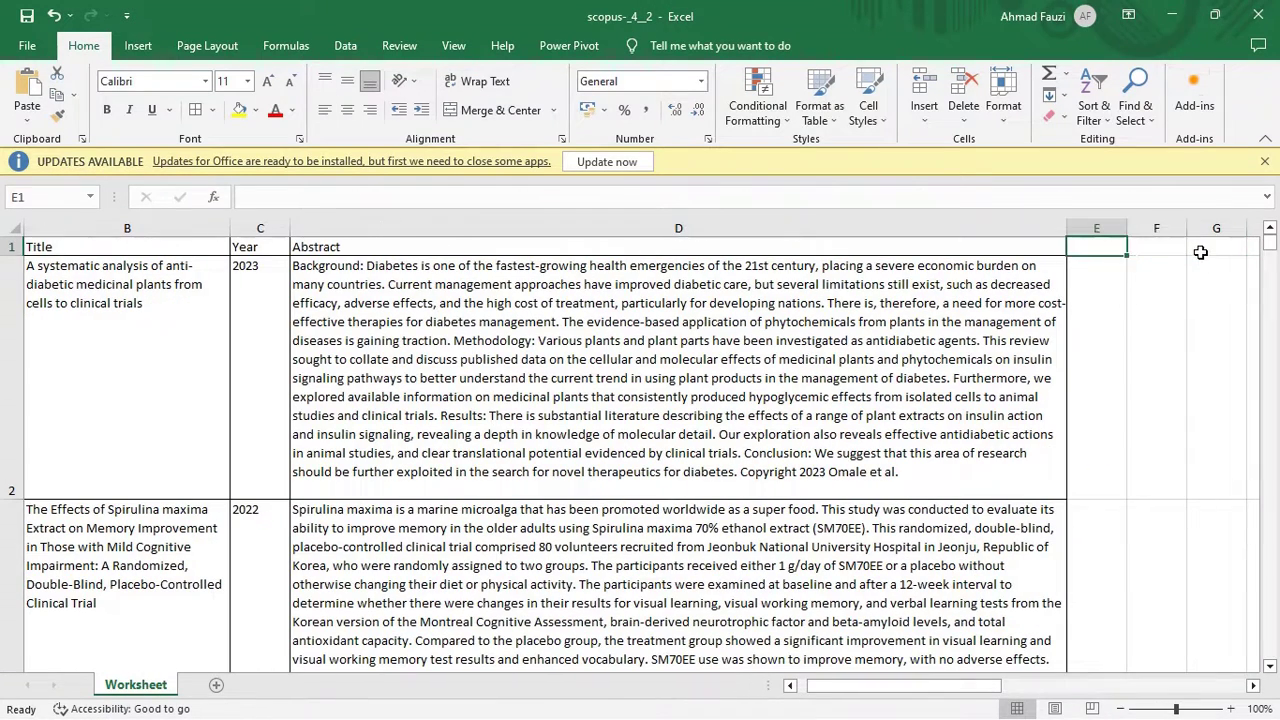
{"action": "type", "text": "Popu"}
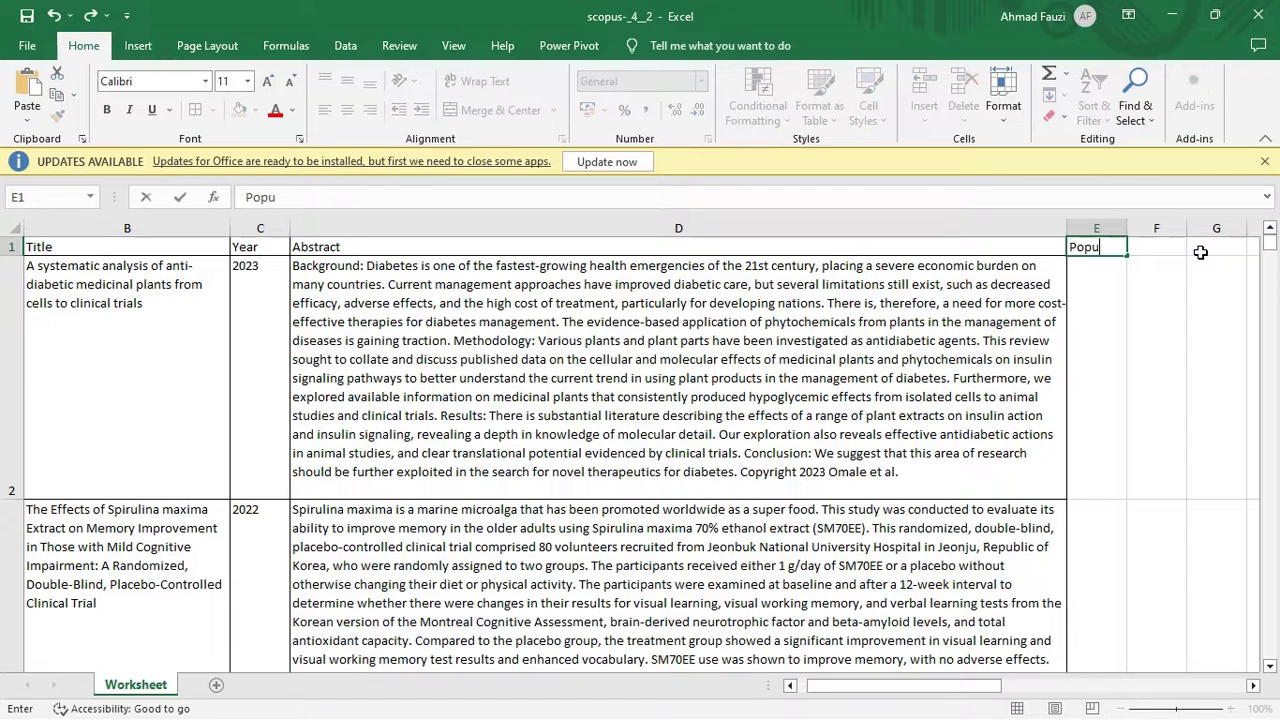
{"action": "type", "text": "lation"}
{"action": "key", "text": "Tab"}
{"action": "type", "text": "Inter"}
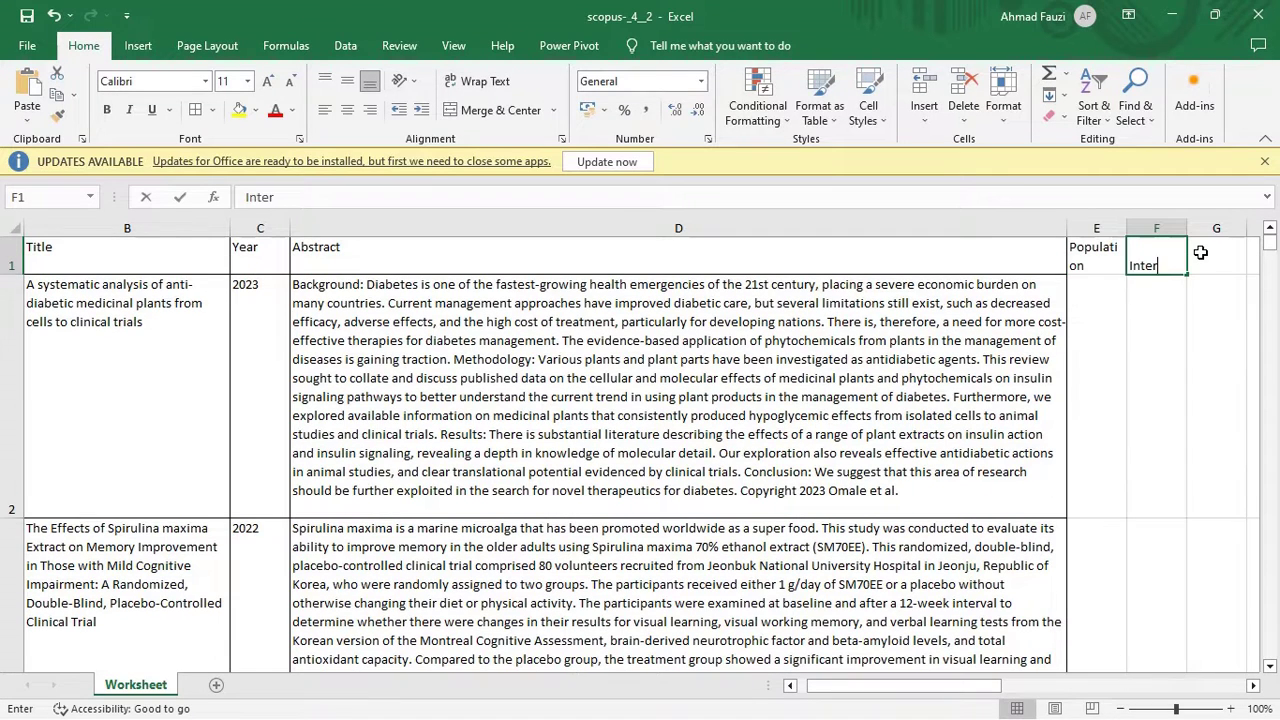
{"action": "type", "text": "vention"}
{"action": "key", "text": "Tab"}
Add the headers Comparison and Outcomes in G1 and H1
{"action": "type", "text": "C"}
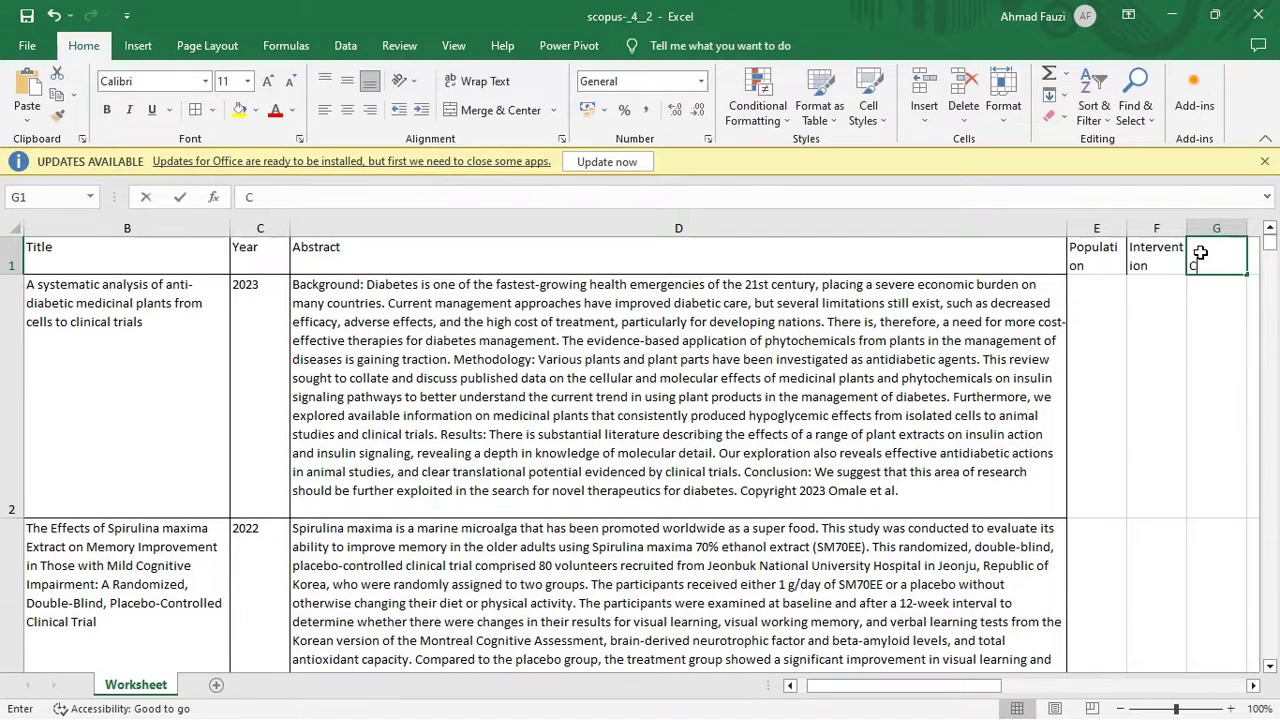
{"action": "type", "text": "ompor"}
{"action": "key", "text": "BackSpace"}
{"action": "key", "text": "BackSpace"}
{"action": "type", "text": "i"}
{"action": "type", "text": "rison"}
{"action": "key", "text": "Tab"}
{"action": "type", "text": "Out"}
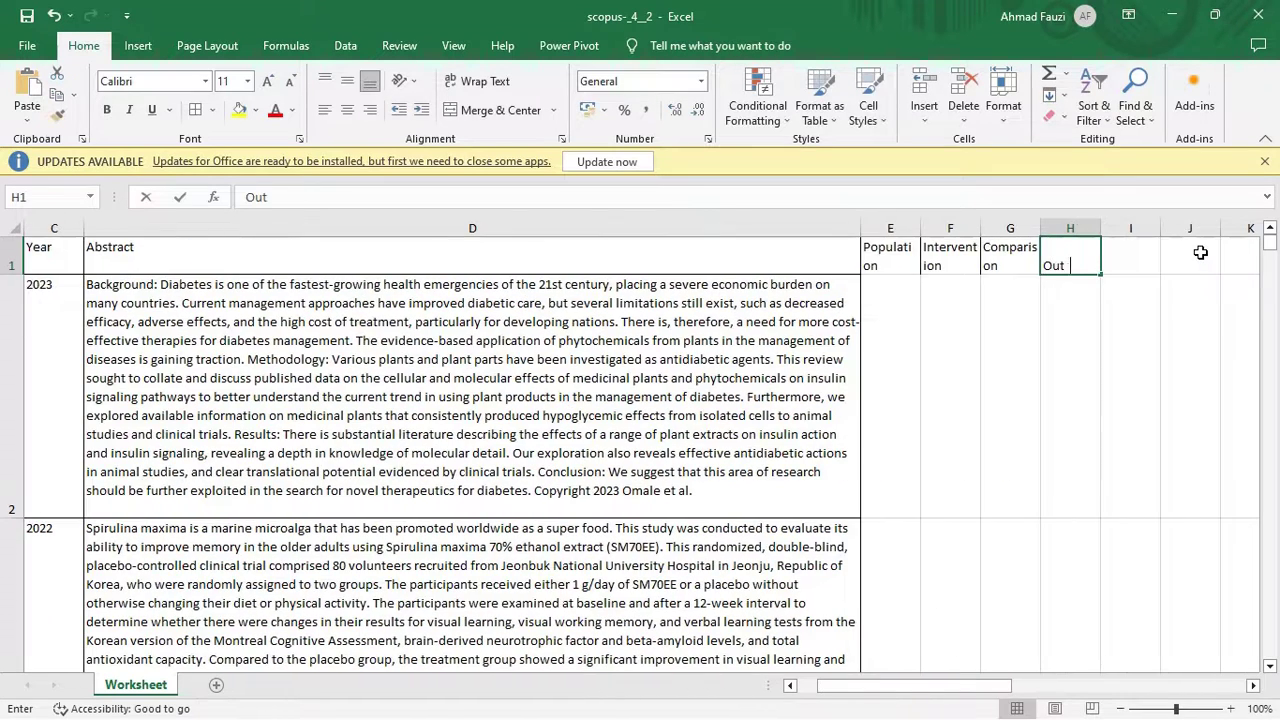
{"action": "type", "text": "comes"}
{"action": "key", "text": "Return"}
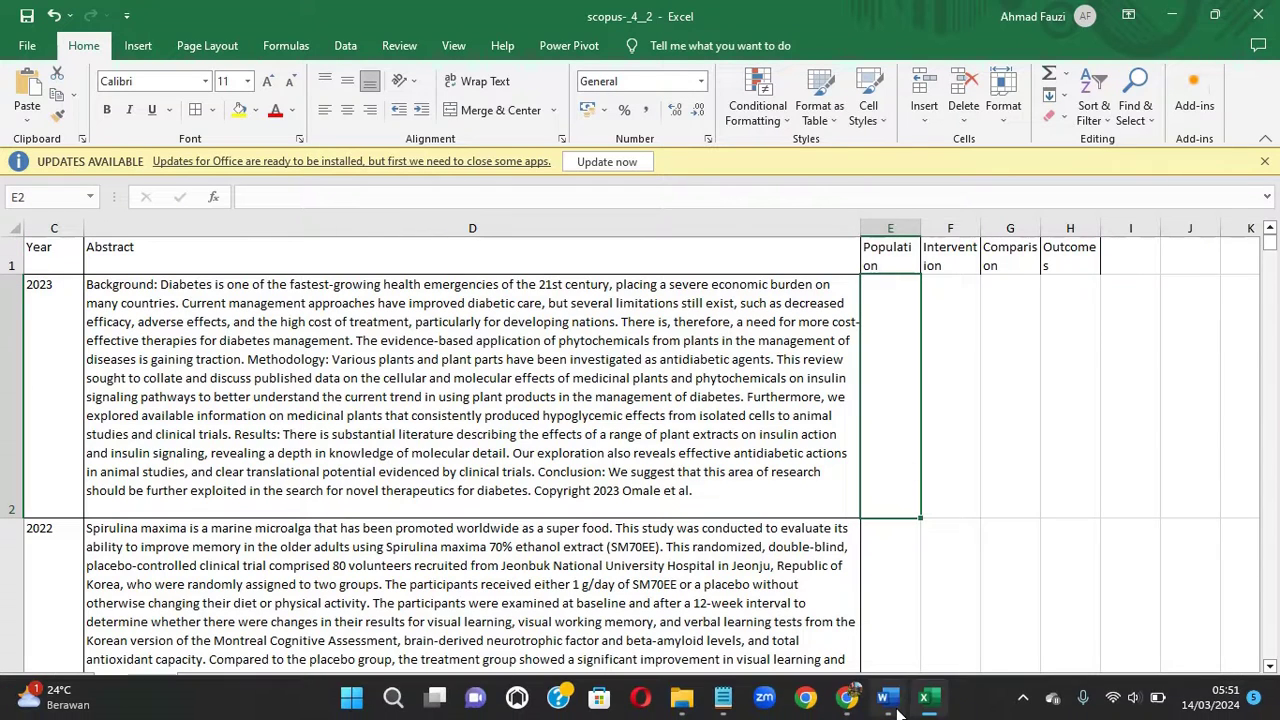
Switch to Chrome and open the ChatPDF site (chatpdf.com) in a new tab
{"action": "mouse_move", "coordinate": [907, 703]}
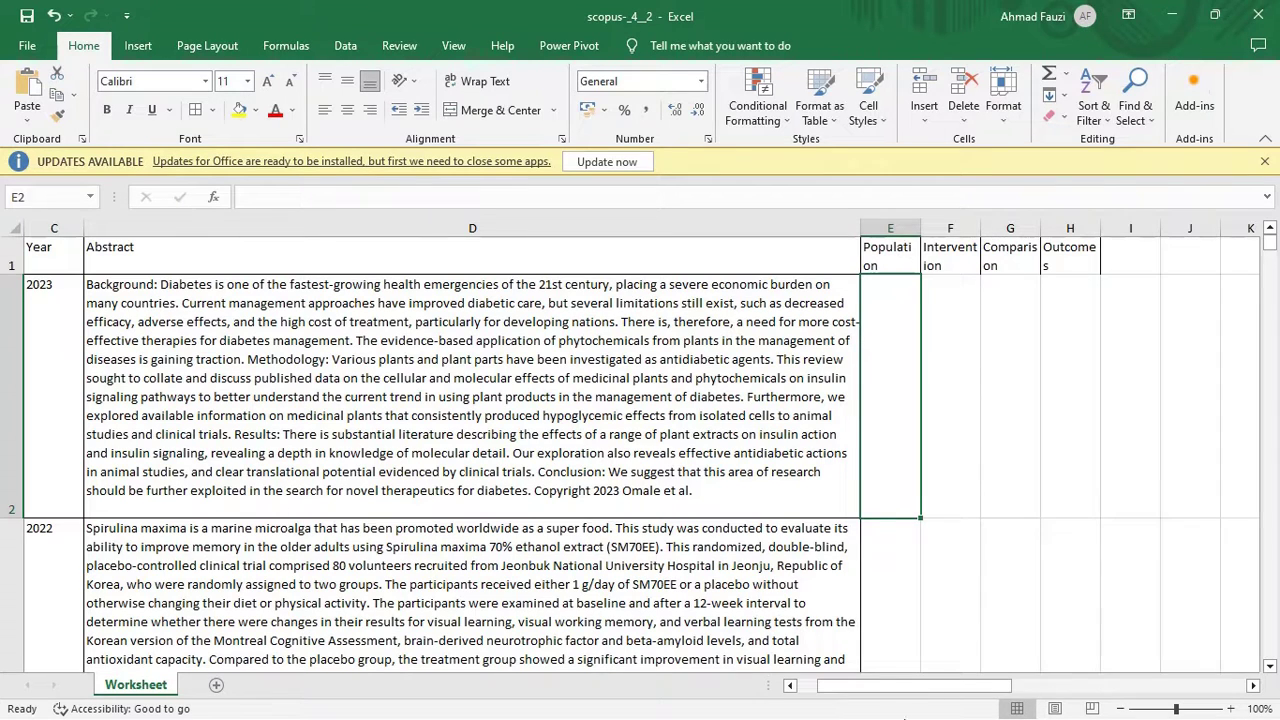
{"action": "mouse_move", "coordinate": [855, 692]}
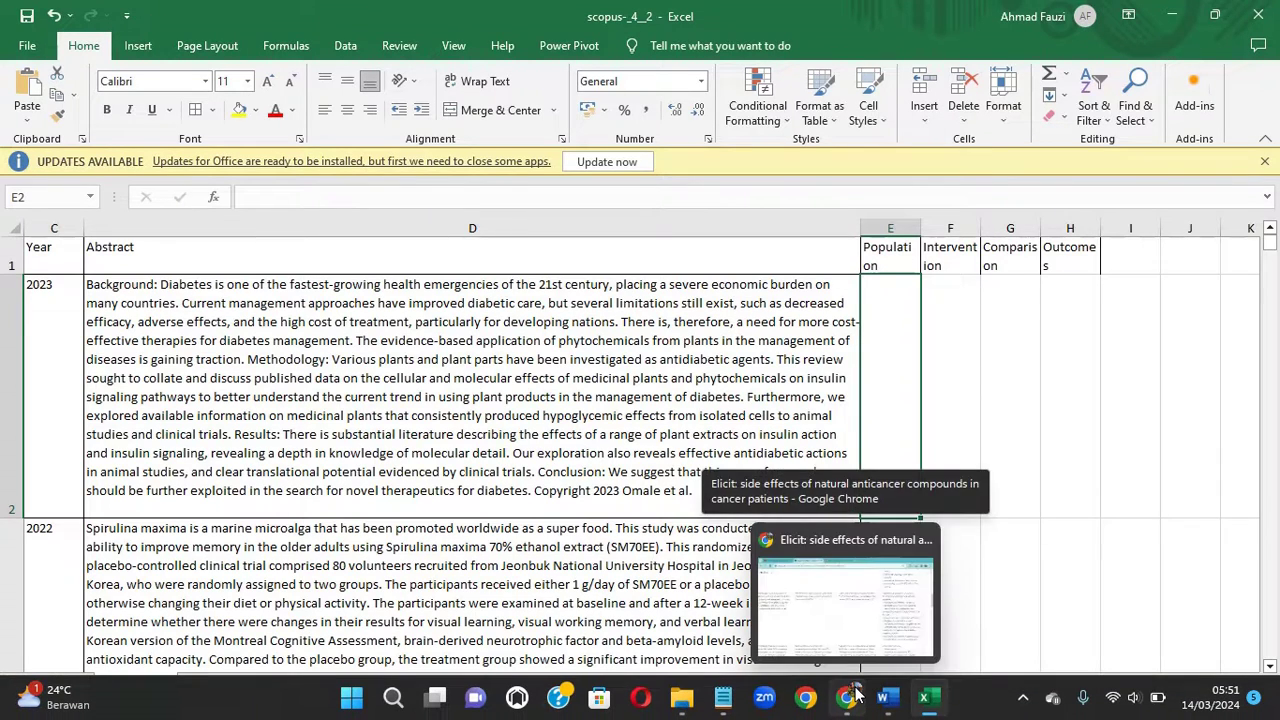
{"action": "left_click", "coordinate": [805, 705]}
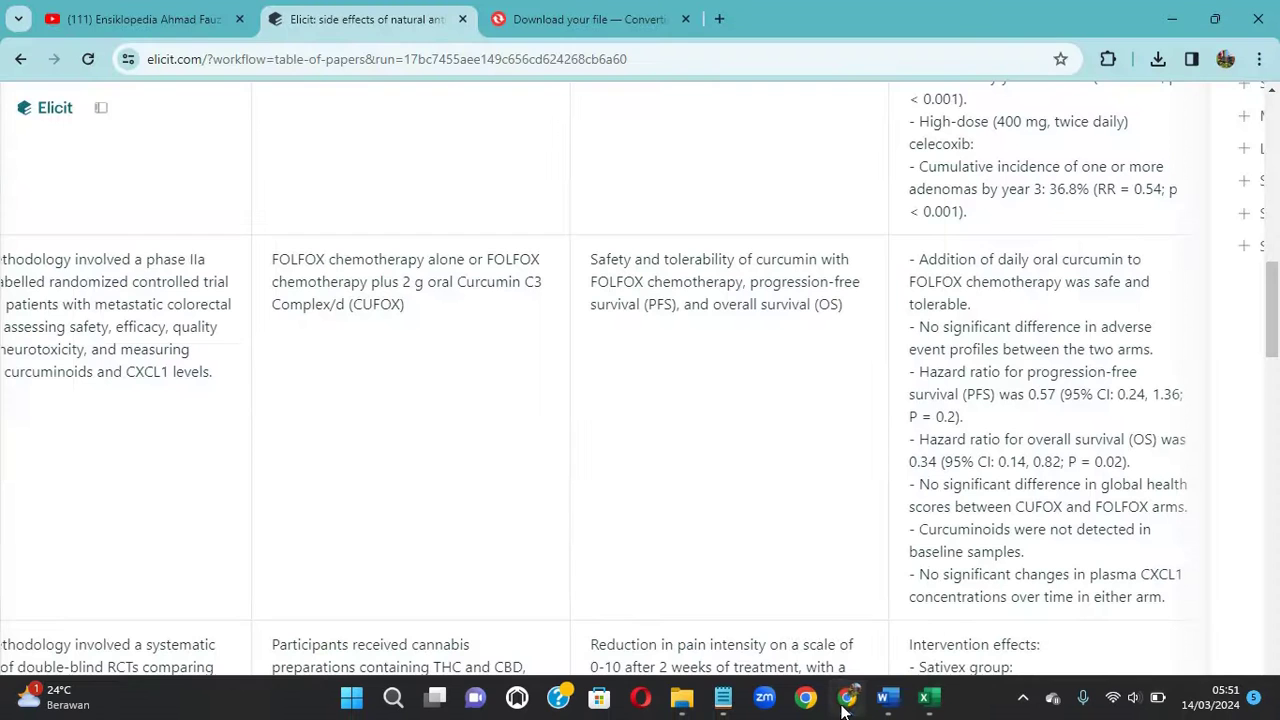
{"action": "scroll", "coordinate": [120, 314], "scroll_direction": "up", "scroll_amount": 3}
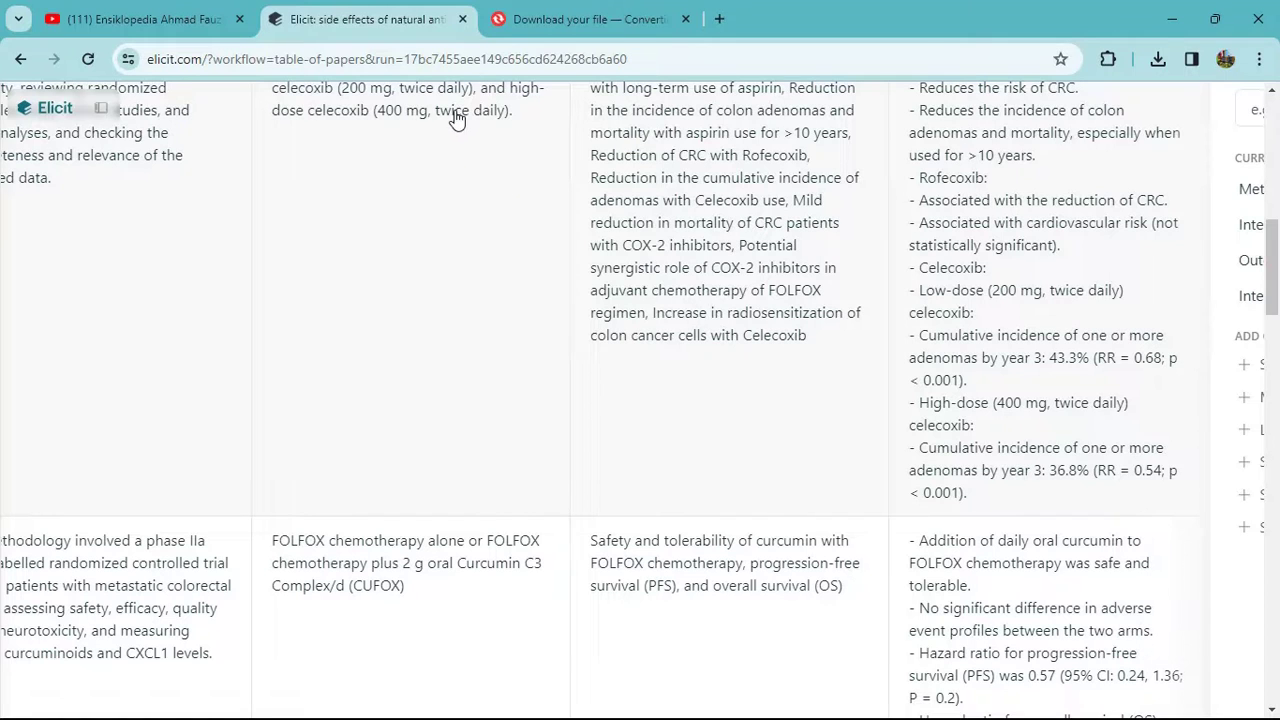
{"action": "left_click", "coordinate": [714, 18]}
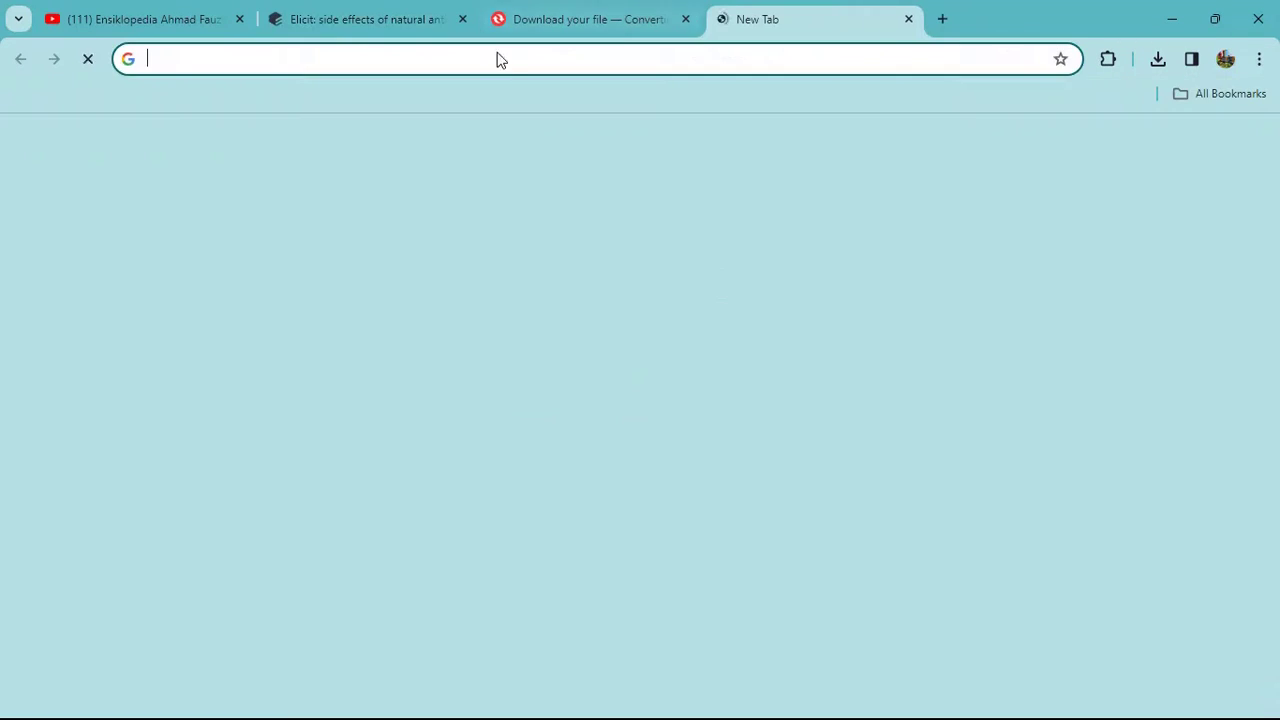
{"action": "type", "text": "chat"}
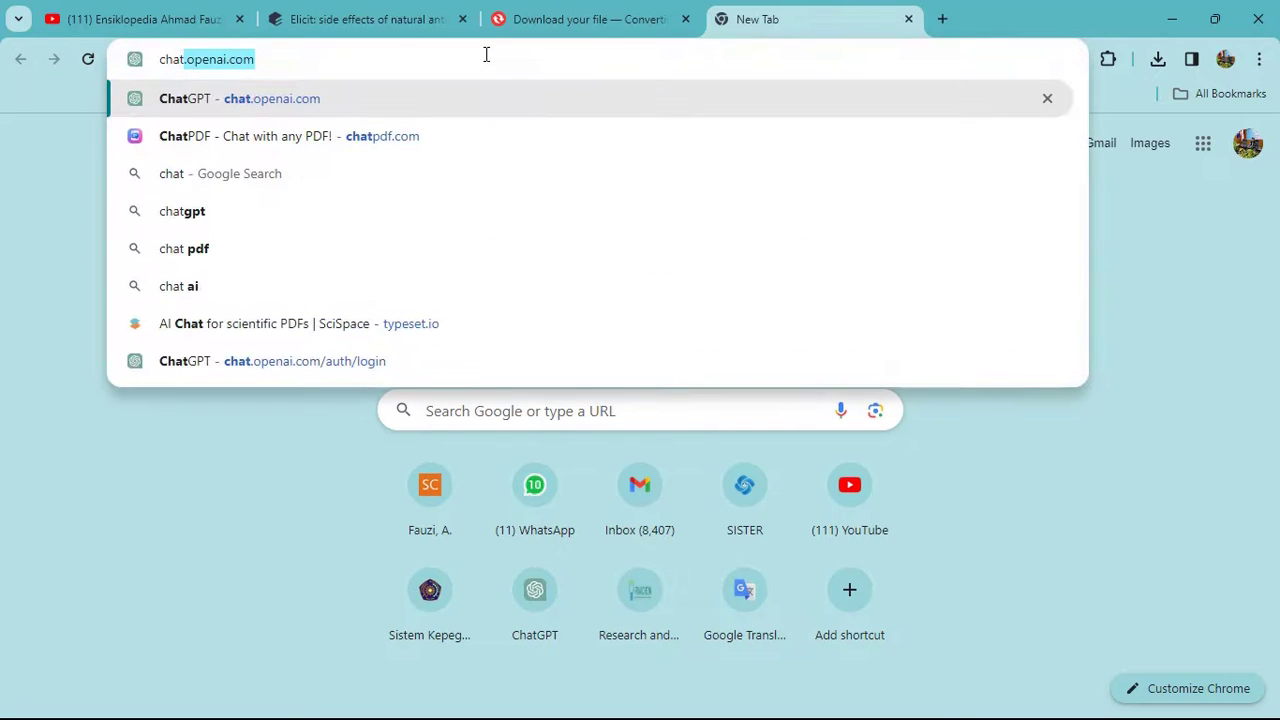
{"action": "key", "text": "BackSpace"}
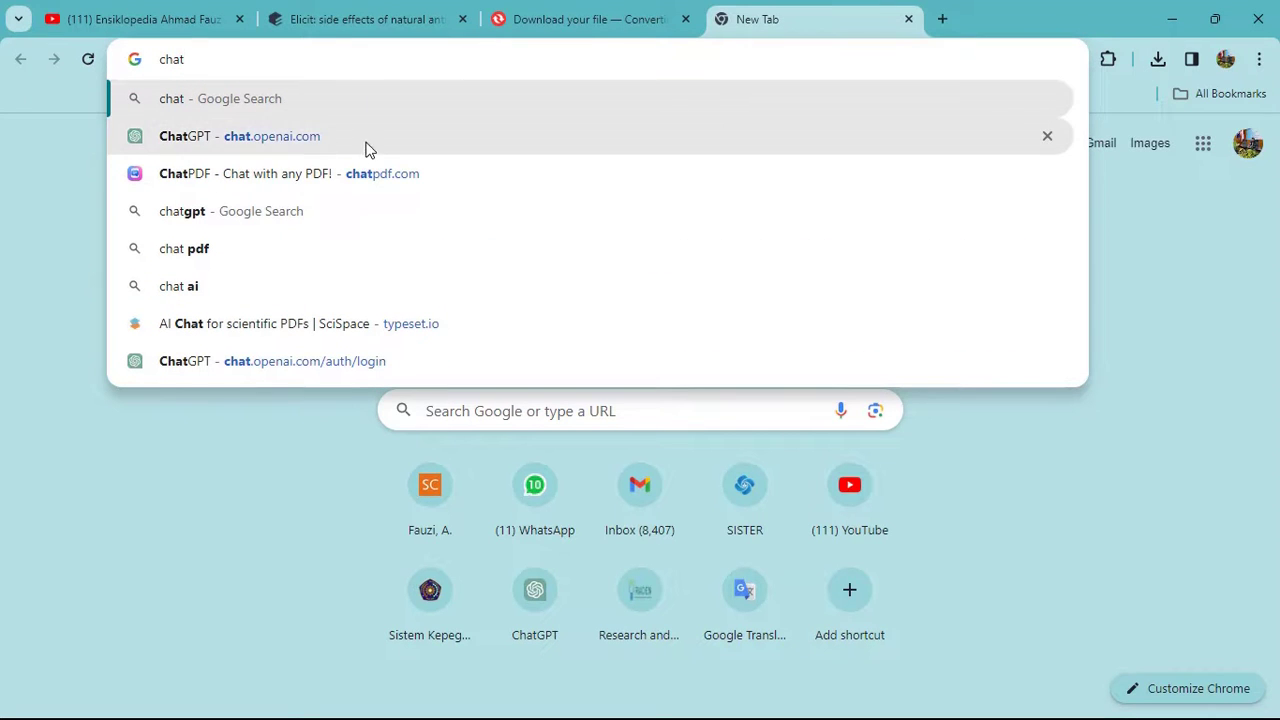
{"action": "left_click", "coordinate": [354, 172]}
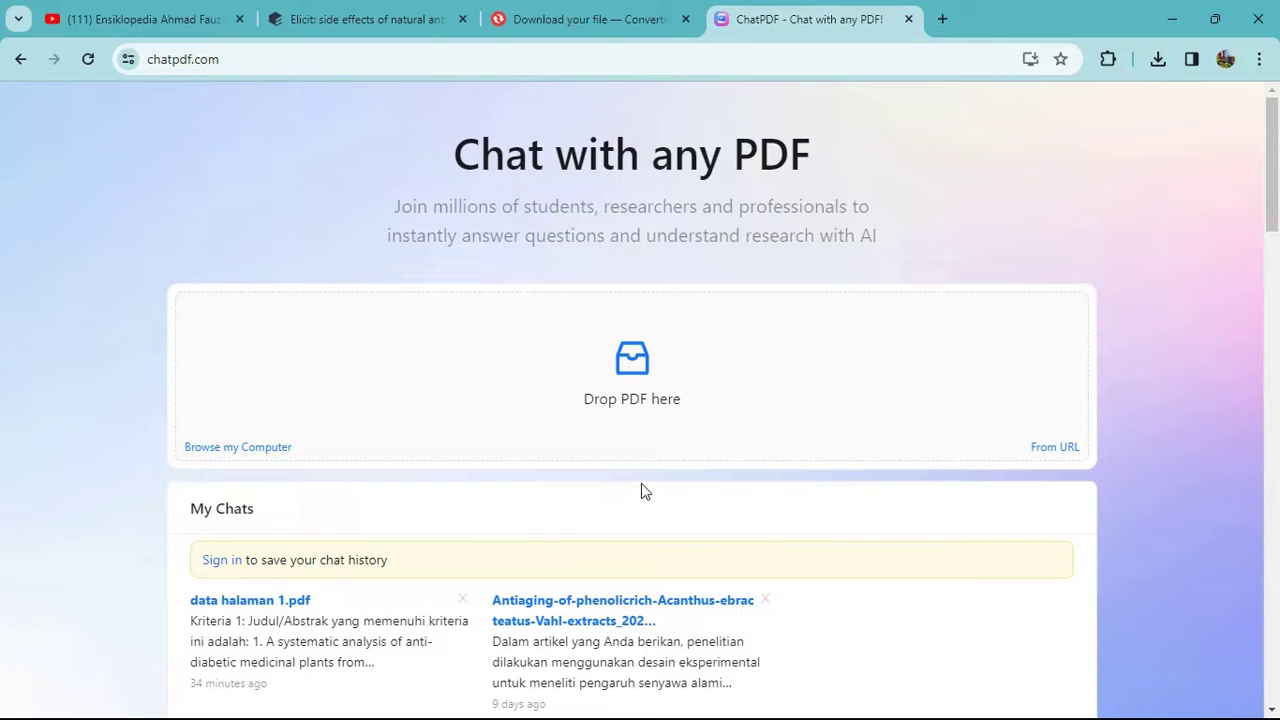
Look through the downloaded article PDFs in the Downloads folder, and return to ChatPDF
{"action": "mouse_move", "coordinate": [740, 700]}
{"action": "left_click", "coordinate": [681, 699]}
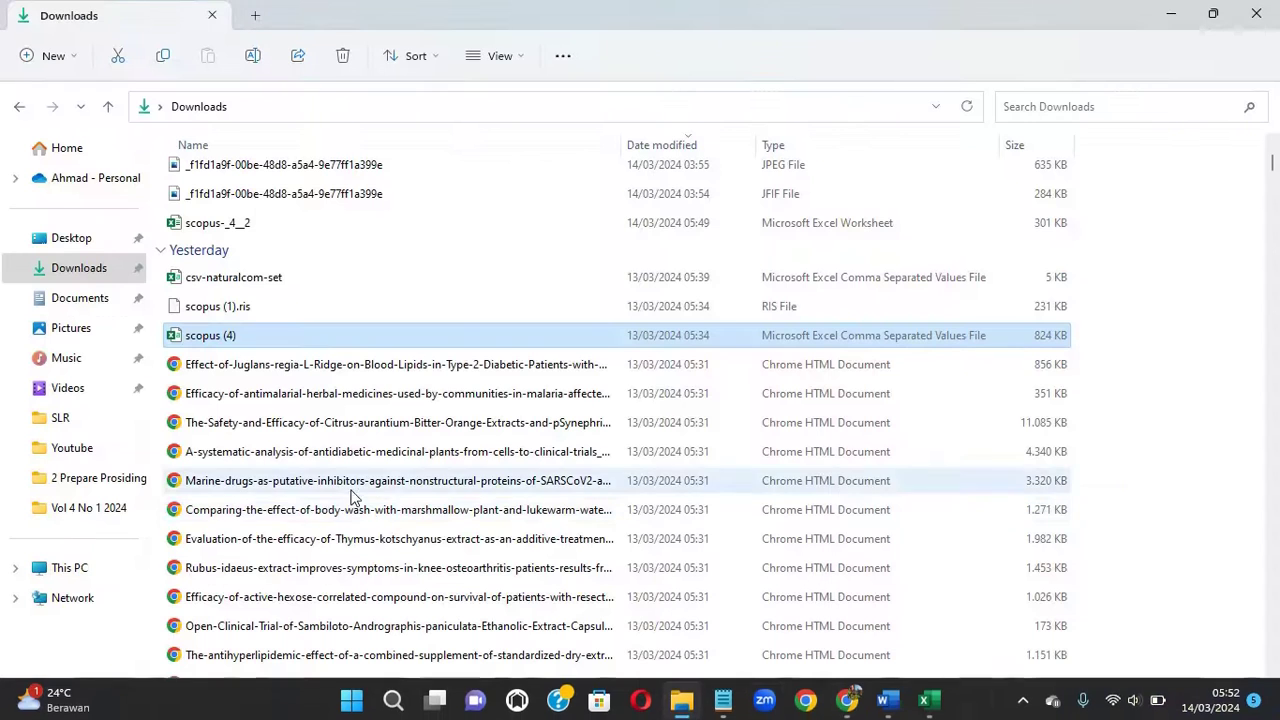
{"action": "left_click", "coordinate": [283, 366]}
{"action": "left_click", "coordinate": [294, 545]}
{"action": "left_click", "coordinate": [302, 510]}
{"action": "left_click", "coordinate": [330, 452]}
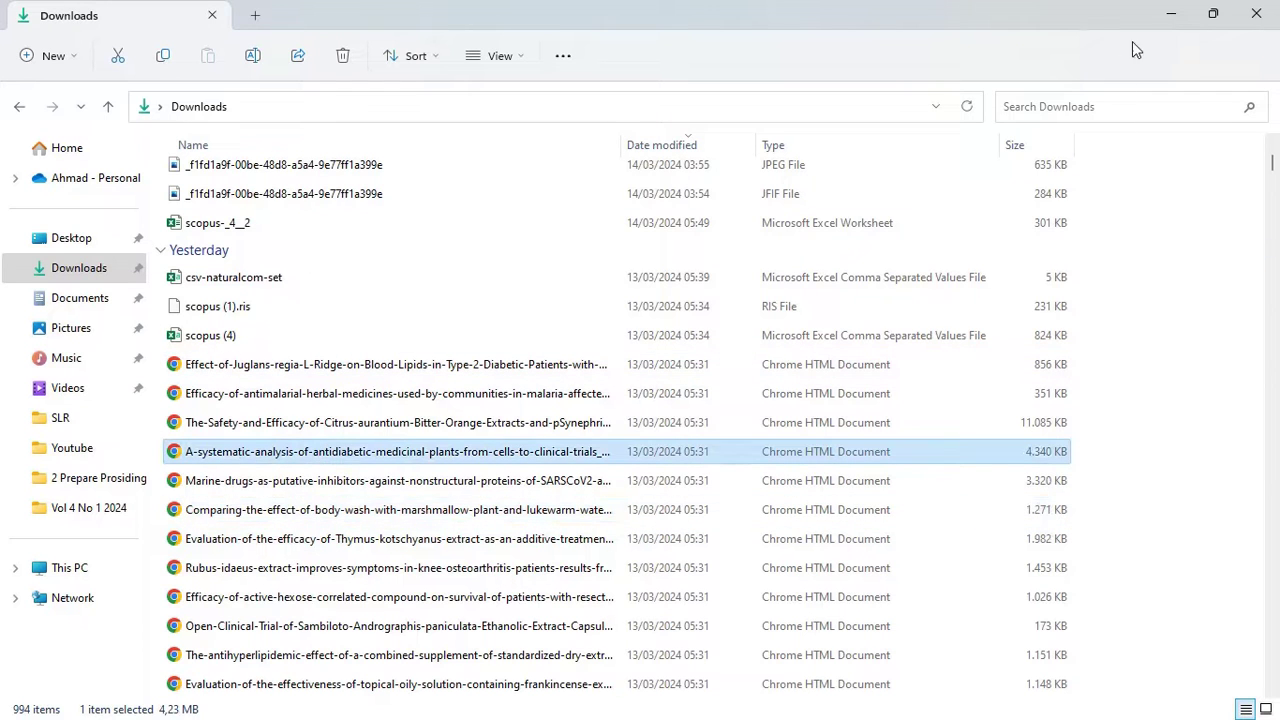
{"action": "left_click", "coordinate": [1166, 18]}
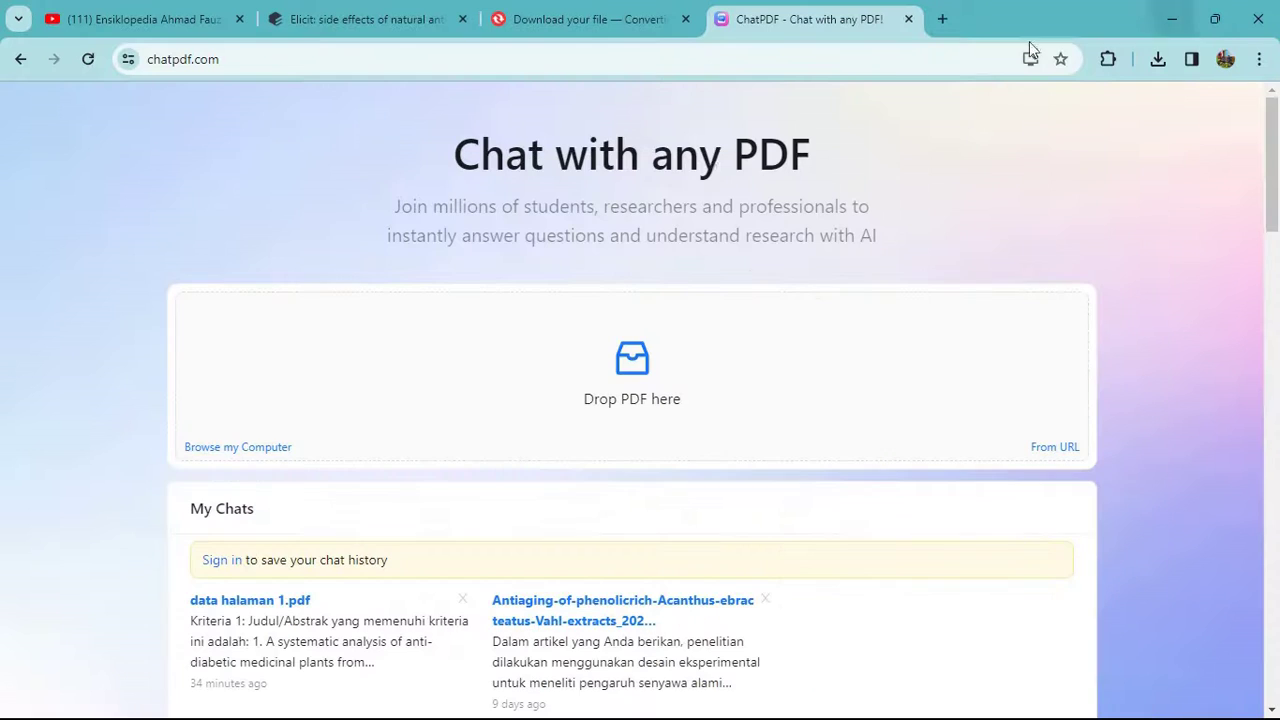
Upload the Marine-drugs-as-putative-inhibitors article PDF from Downloads to ChatPDF
{"action": "left_click", "coordinate": [626, 381]}
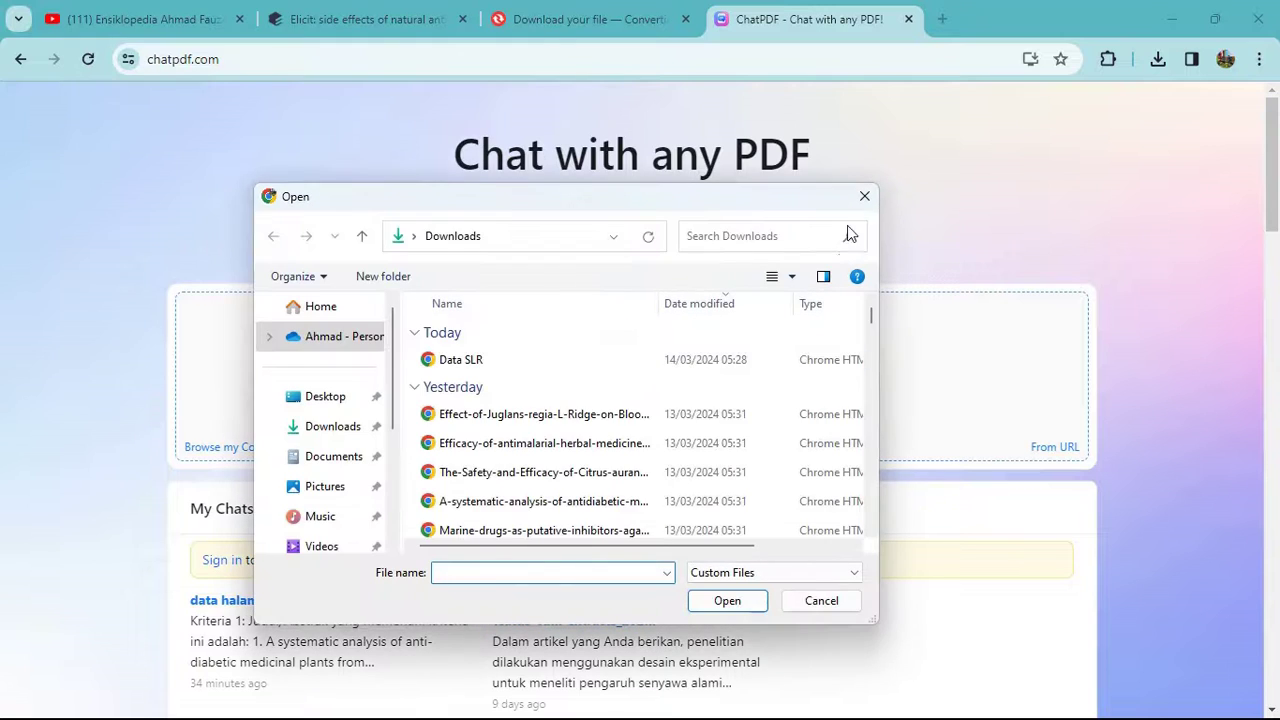
{"action": "key", "text": "Escape"}
{"action": "left_click", "coordinate": [624, 386]}
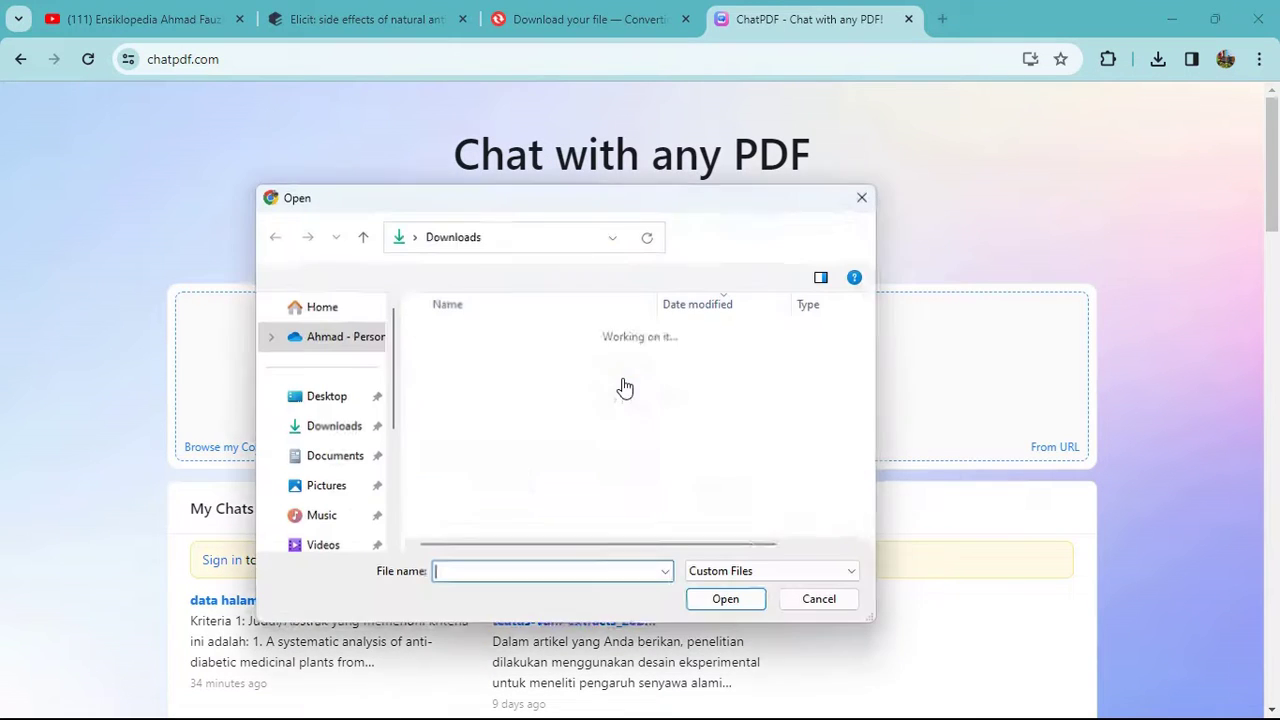
{"action": "scroll", "coordinate": [500, 390], "scroll_direction": "down", "scroll_amount": 2}
{"action": "scroll", "coordinate": [505, 400], "scroll_direction": "up", "scroll_amount": 1}
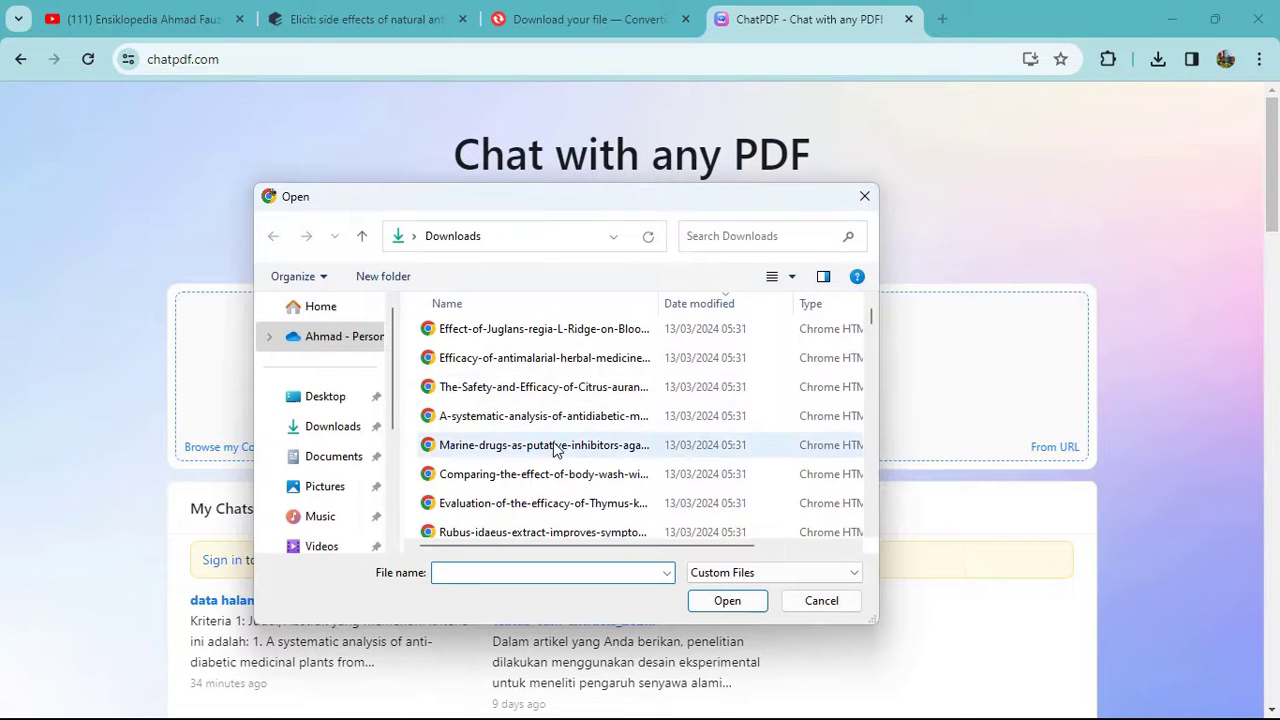
{"action": "left_click", "coordinate": [526, 452]}
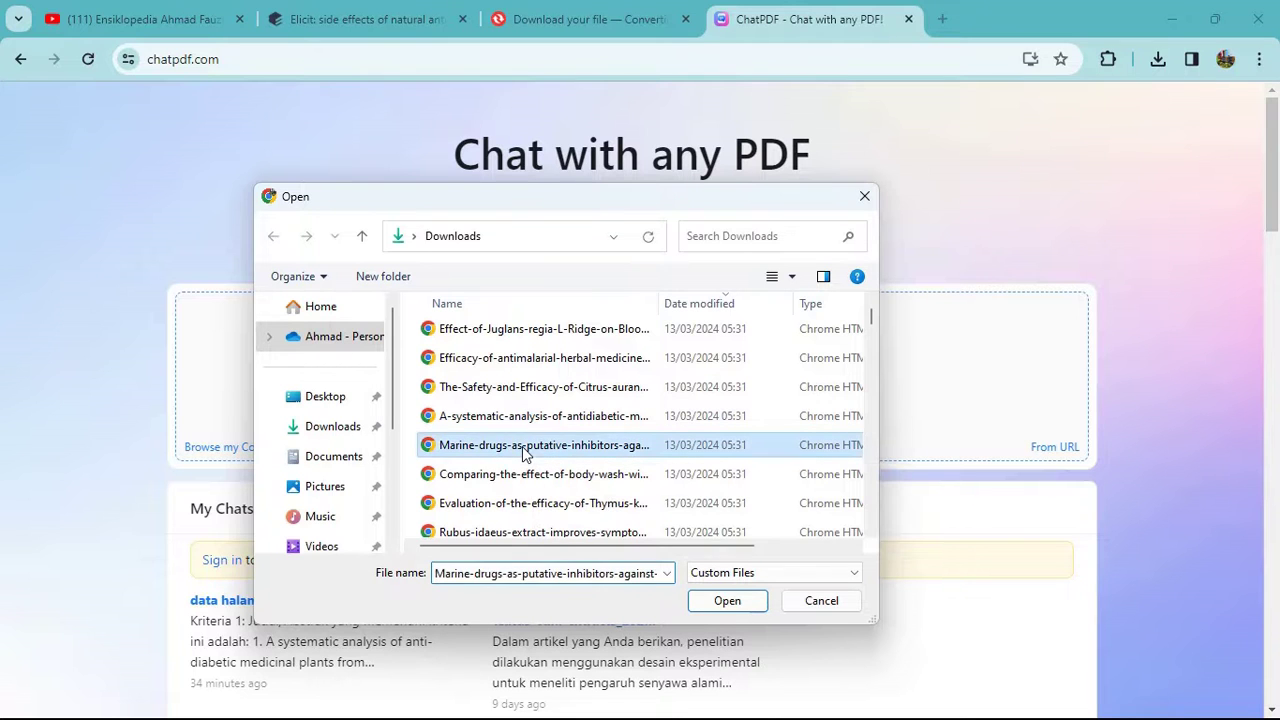
{"action": "left_click", "coordinate": [726, 600]}
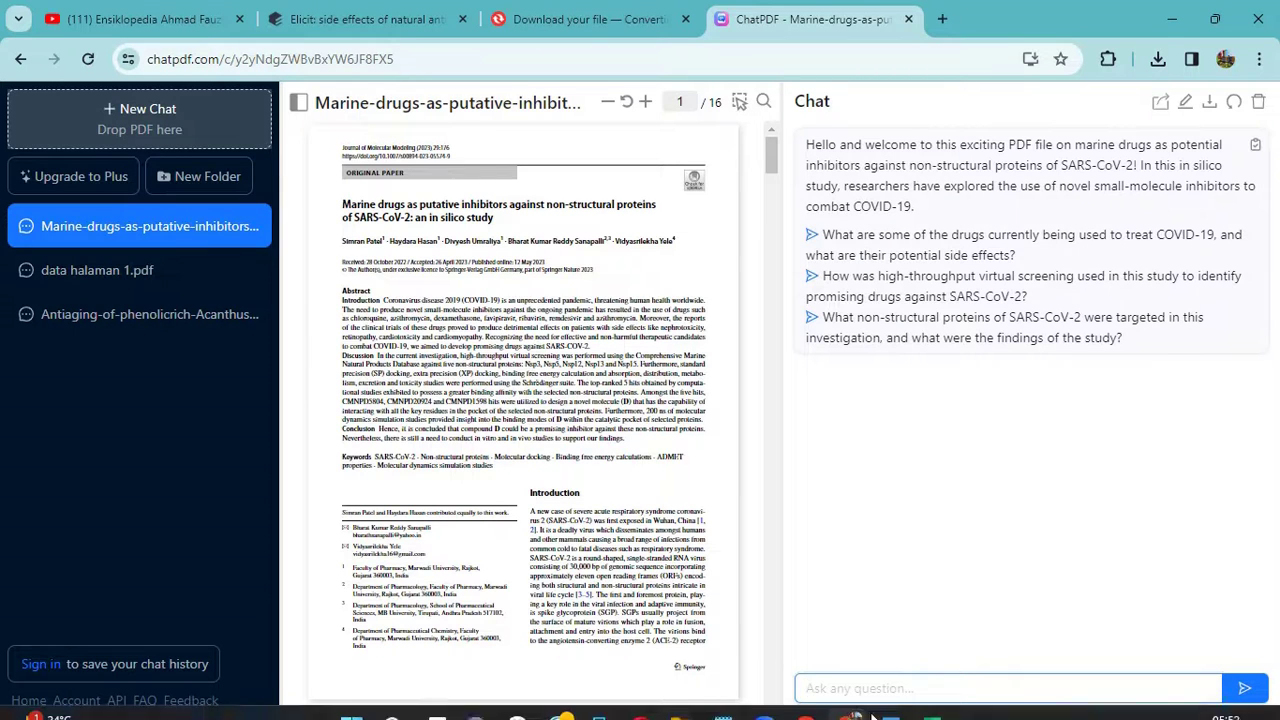
Replace the old prompt in Notepad with "Informasikan population, comparison, intervention, dan outcomes pada penelitian ini"
{"action": "left_click", "coordinate": [723, 697]}
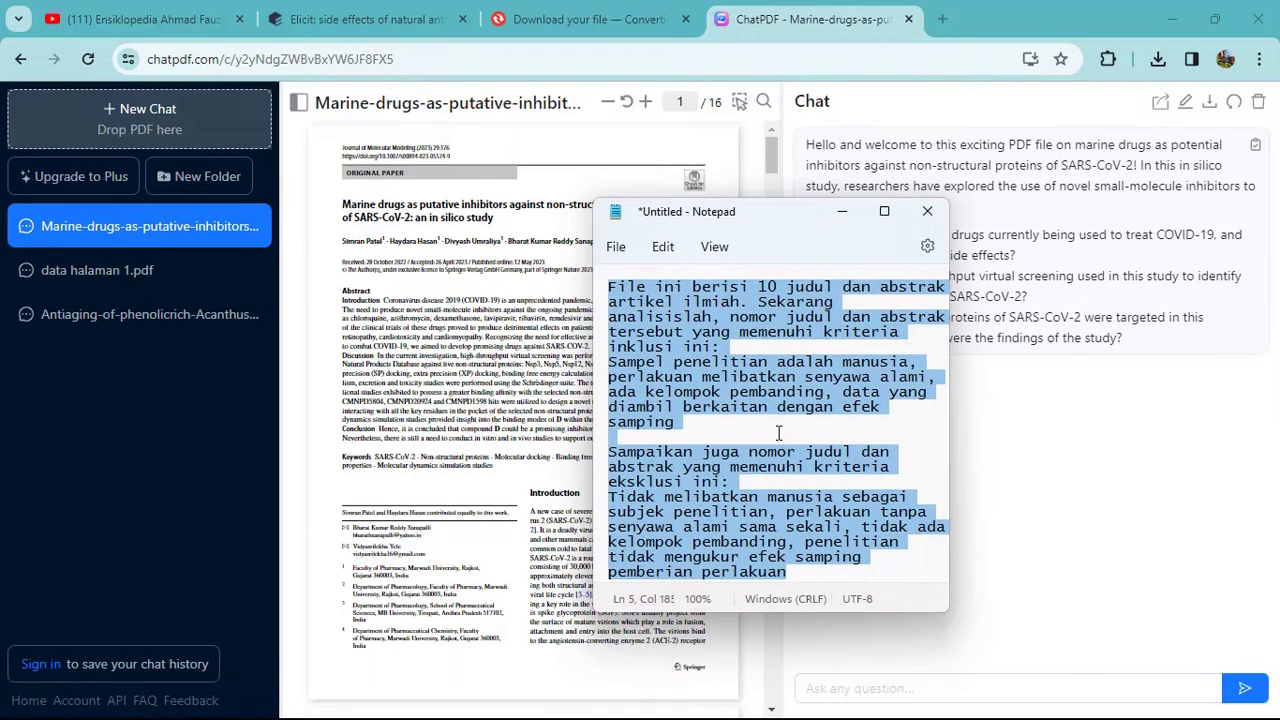
{"action": "key", "text": "ctrl+x"}
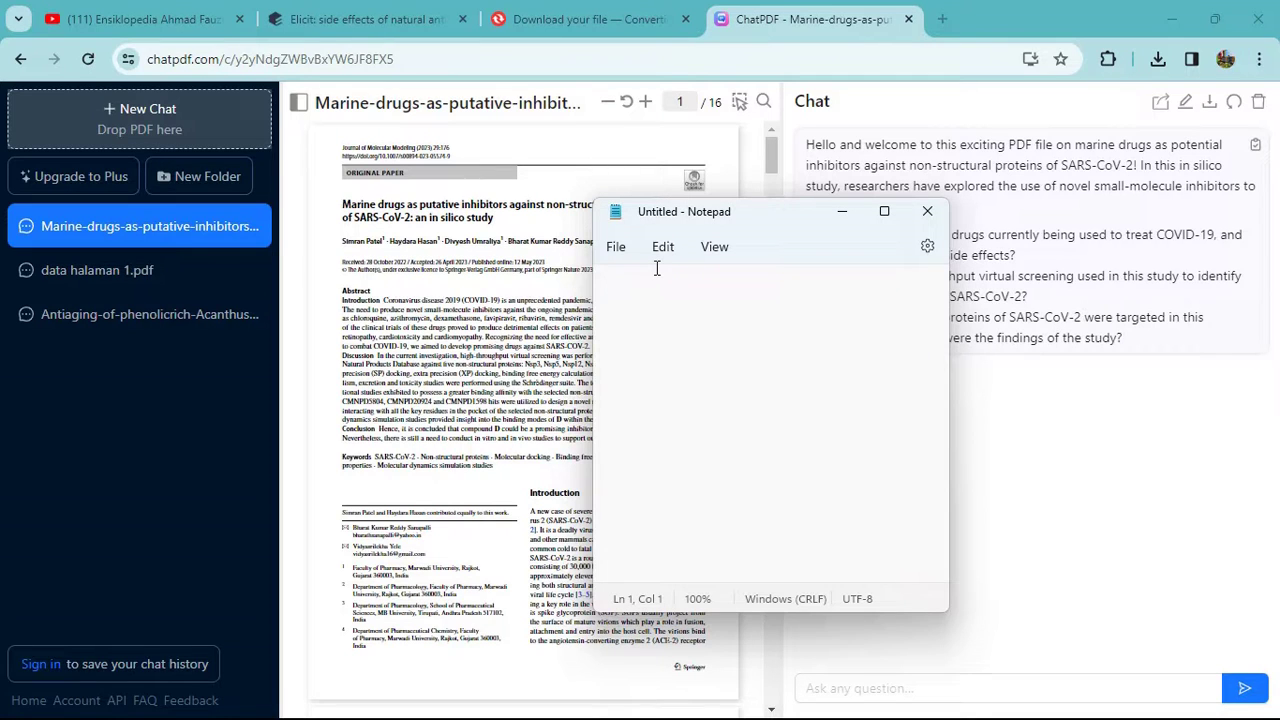
{"action": "type", "text": "Informasik"}
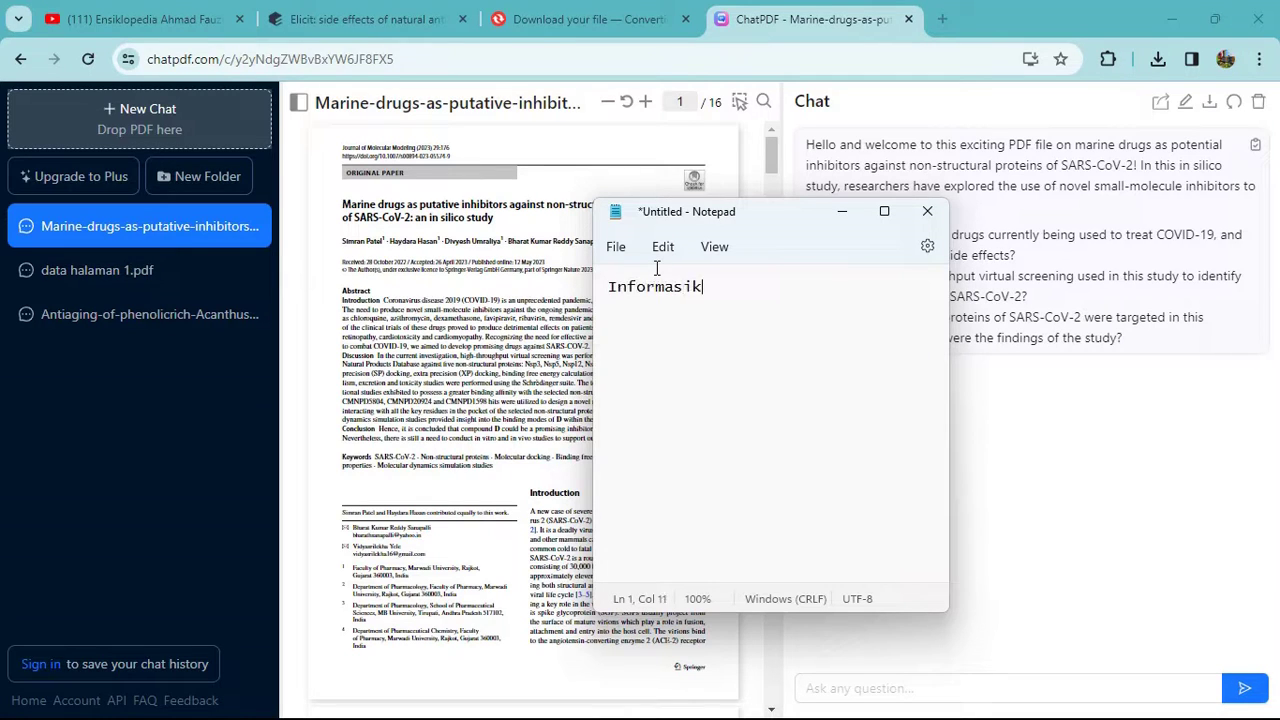
{"action": "type", "text": "an population"}
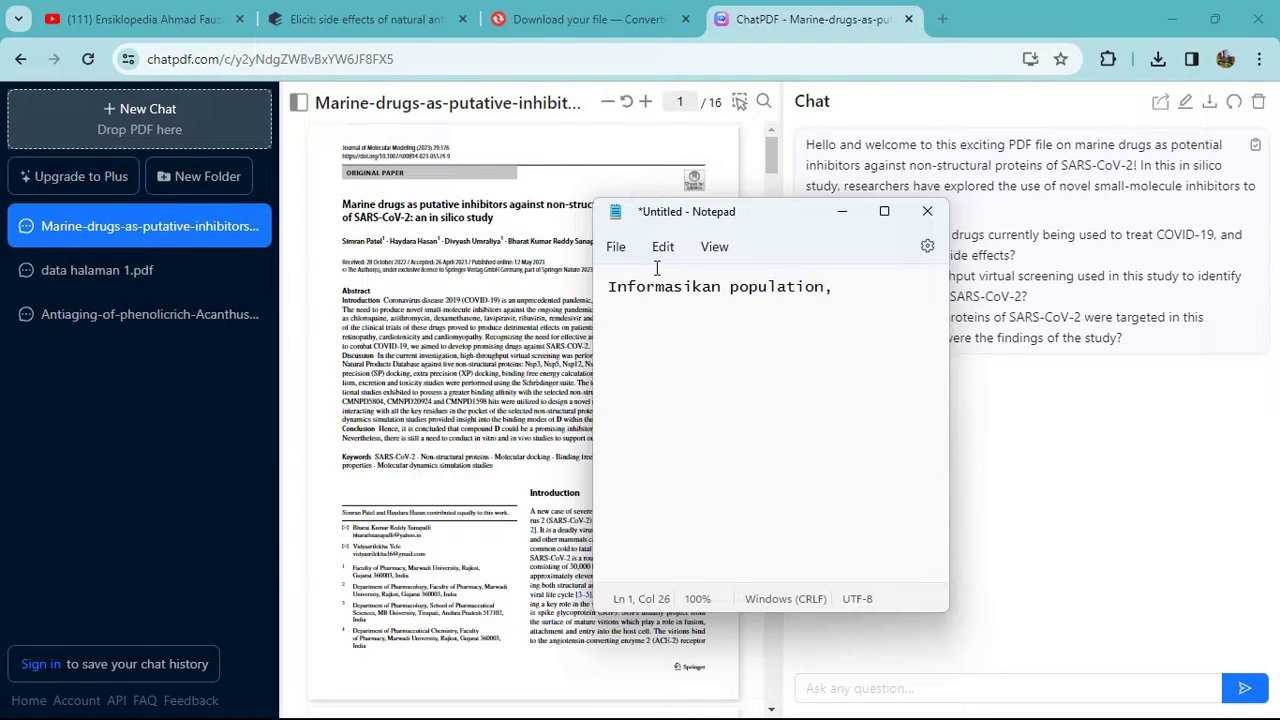
{"action": "type", "text": ", comparison, inver"}
{"action": "key", "text": "BackSpace"}
{"action": "key", "text": "BackSpace"}
{"action": "key", "text": "BackSpace"}
{"action": "type", "text": "tet"}
{"action": "key", "text": "BackSpace"}
{"action": "type", "text": "rison, intervention, dan outco"}
{"action": "key", "text": "BackSpace"}
{"action": "type", "text": "comes pada penelitian ini"}
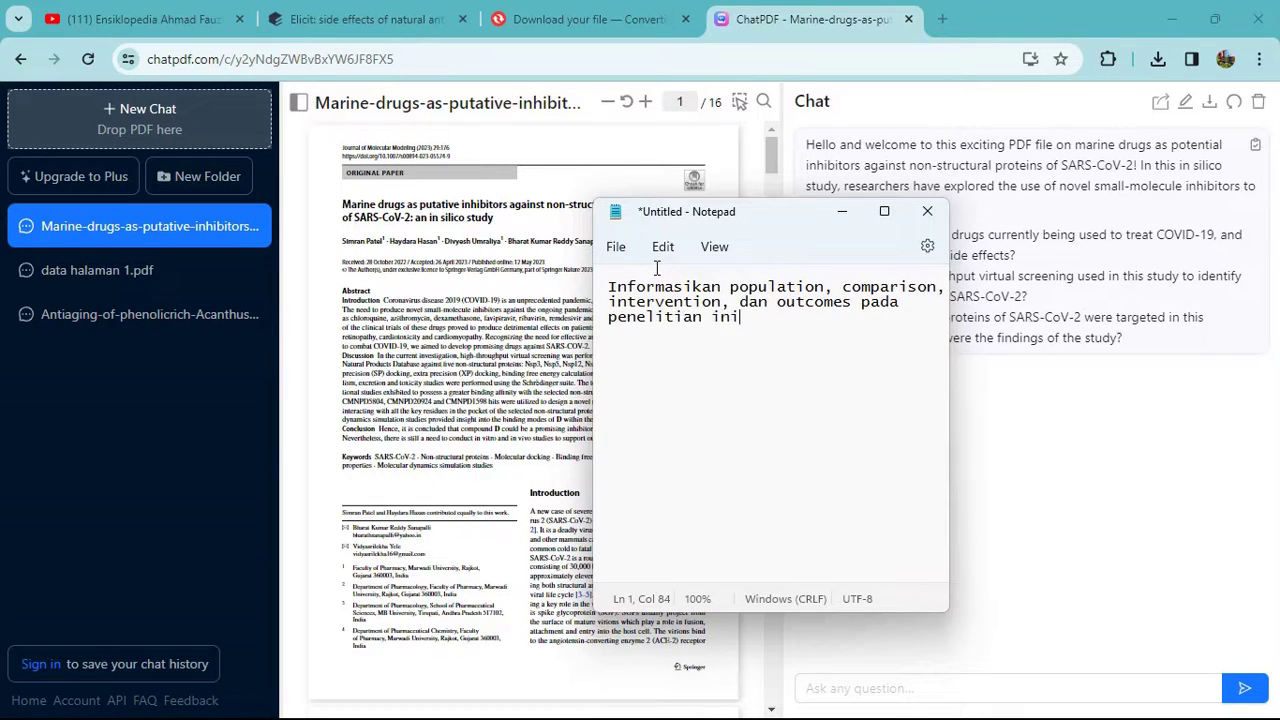
Extend the prompt with "dengan format seperti ini" and separate lines for "Population:", "Comparison:", "Intervention:" and "Outcomes:"
{"action": "key", "text": "ctrl+a"}
{"action": "left_click", "coordinate": [755, 318]}
{"action": "type", "text": "i dengan format sepert"}
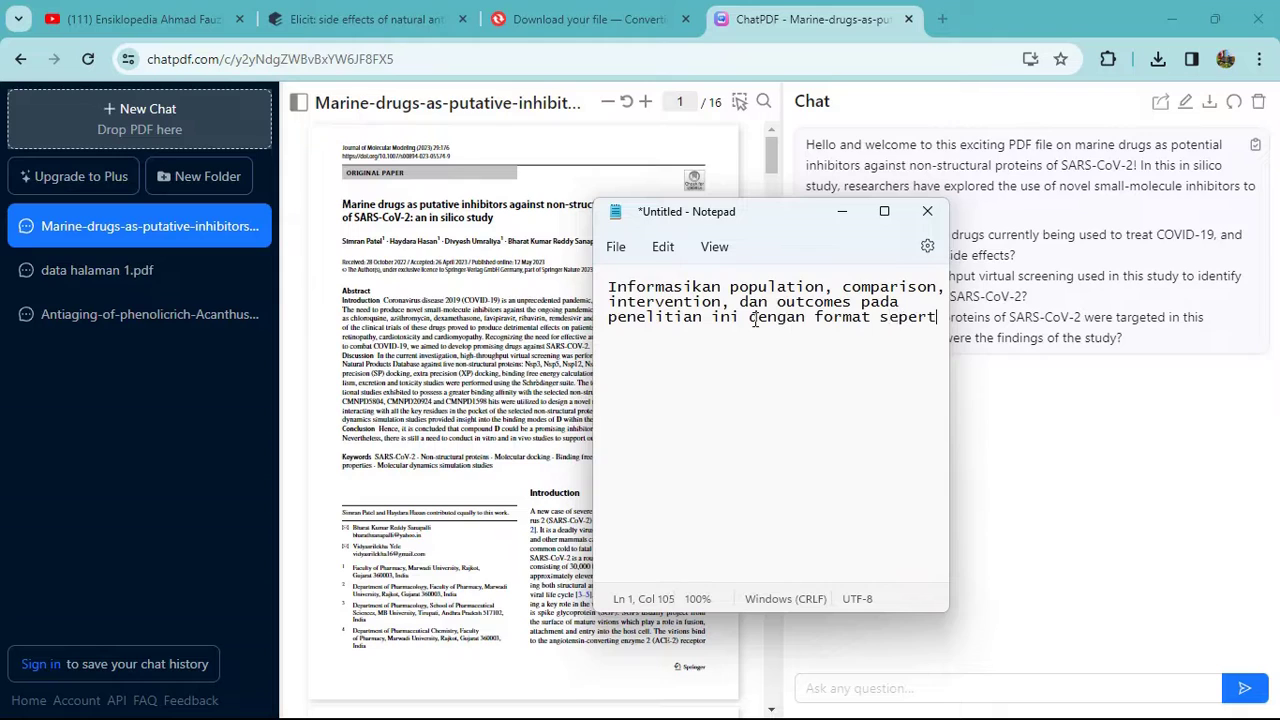
{"action": "type", "text": "i ini Population: "}
{"action": "type", "text": "Compariso"}
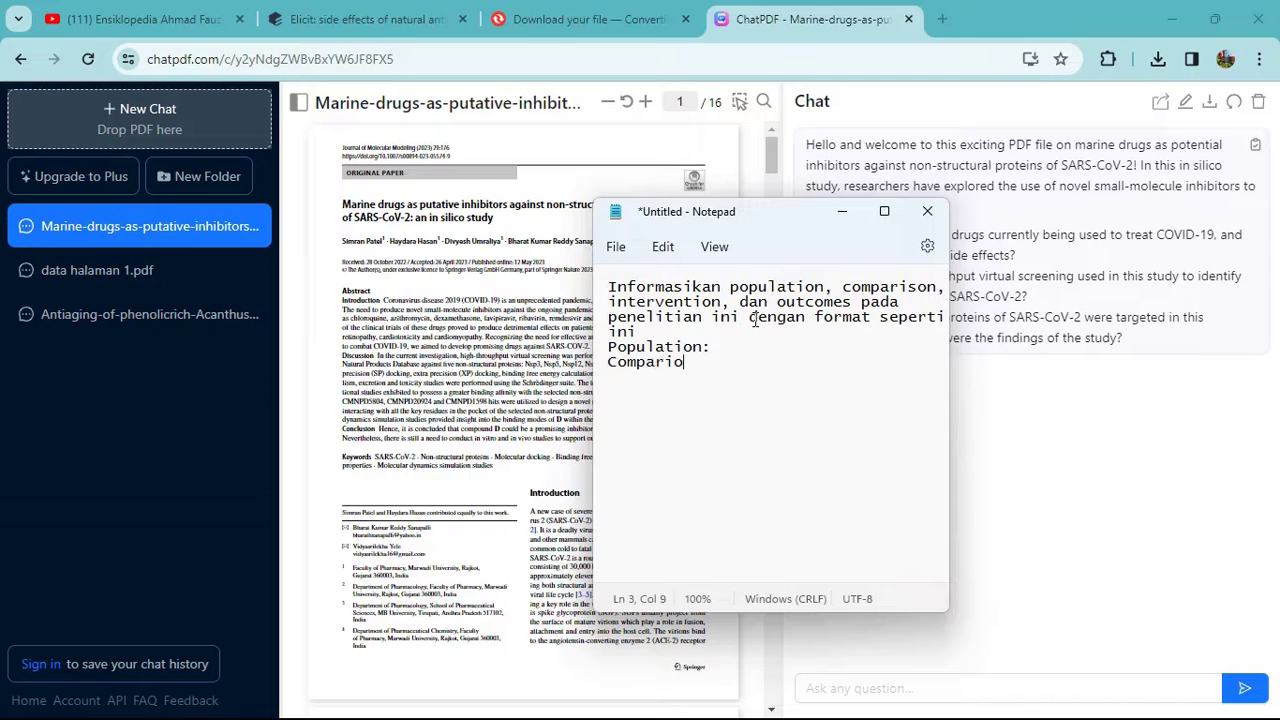
{"action": "type", "text": "n: Intervention: "}
{"action": "type", "text": "Outcomes:  "}
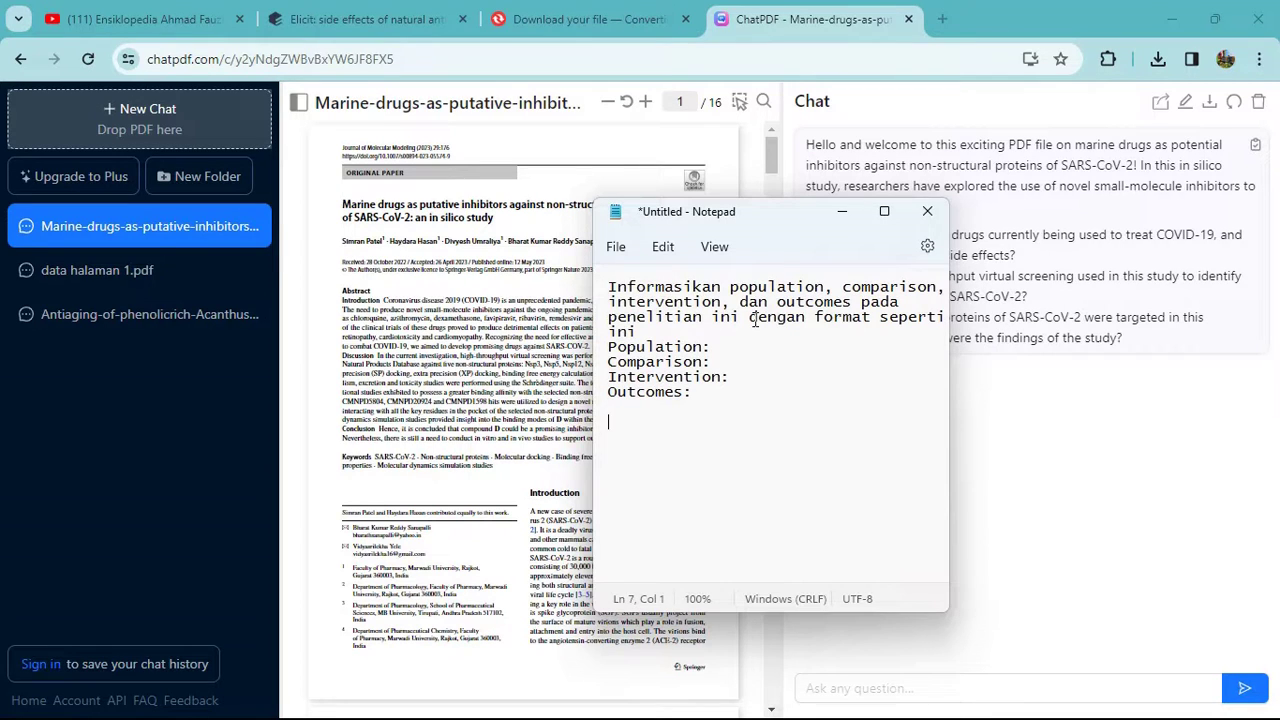
Add to the end of the Notepad prompt "Persempit outcomes yang muncul dengan hanya menginformasikan efek samping ketika interventionnya diberikan"
{"action": "type", "text": "Persempit out"}
{"action": "key", "text": "BackSpace"}
{"action": "type", "text": "utcomes ya"}
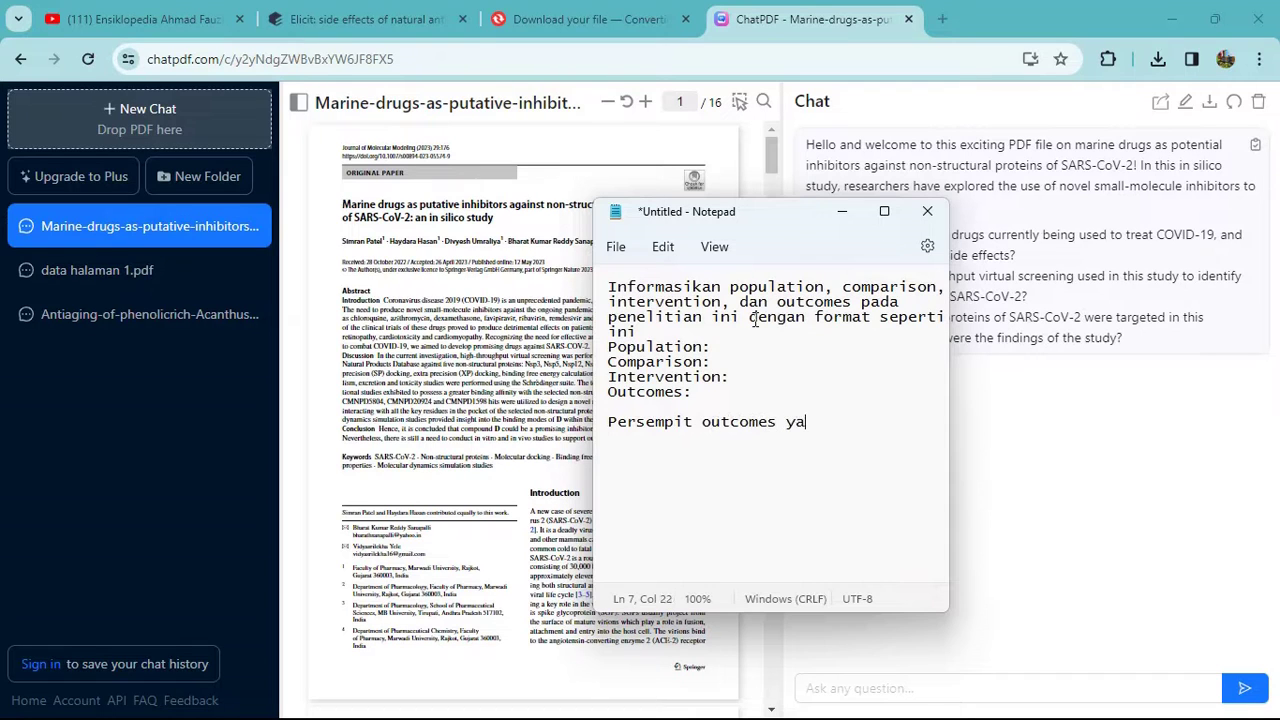
{"action": "type", "text": "ng muncul den"}
{"action": "type", "text": "ng"}
{"action": "type", "text": "an han"}
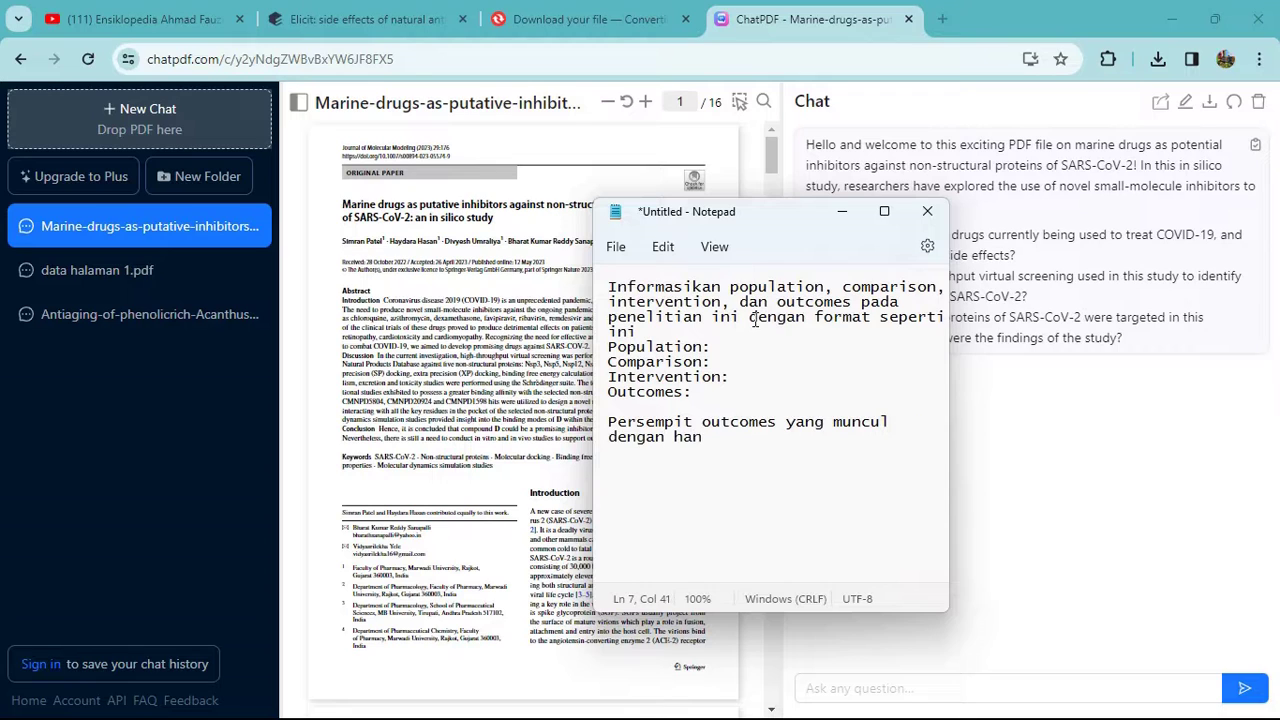
{"action": "type", "text": "ya menginformasikan "}
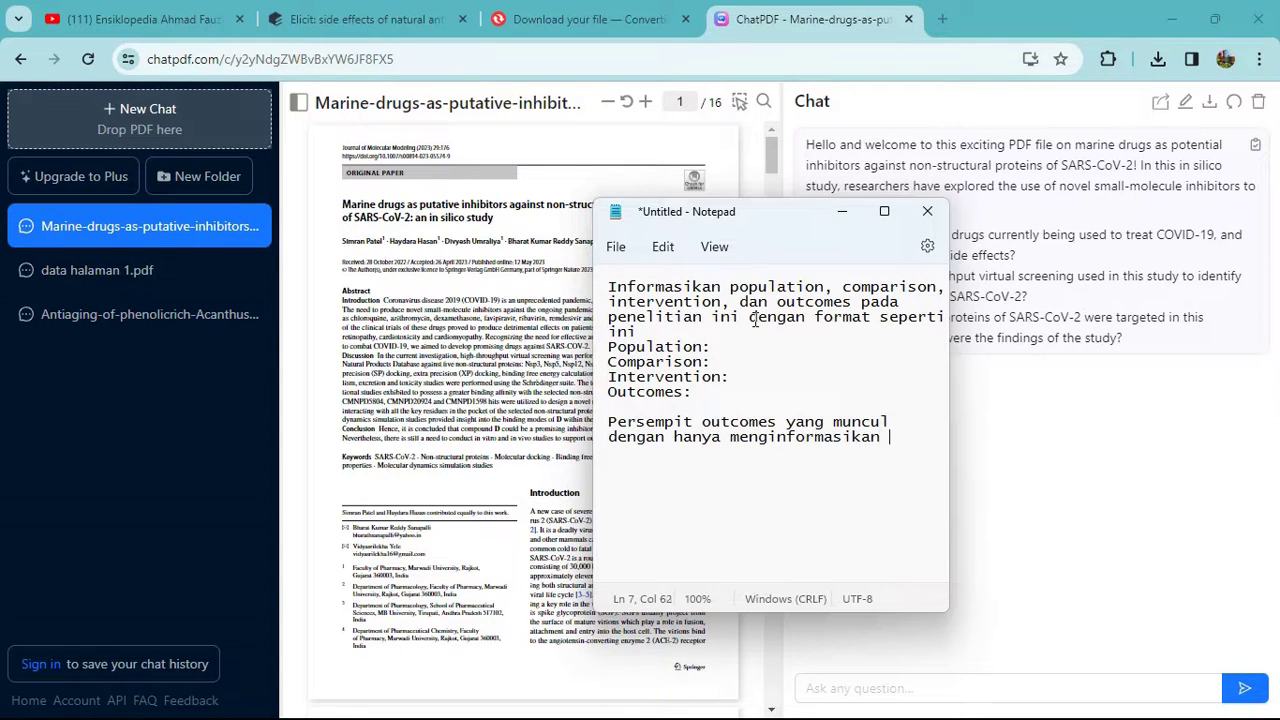
{"action": "type", "text": "efek samping "}
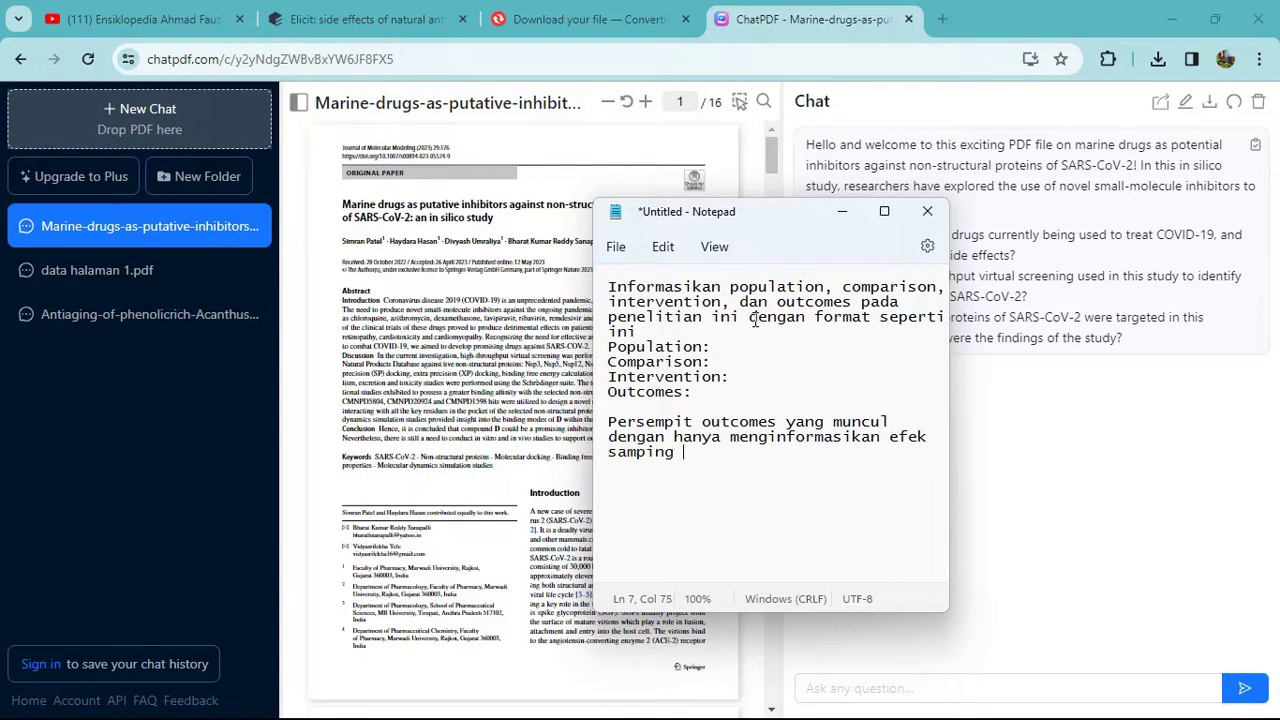
{"action": "type", "text": "ketika interveventionnya di"}
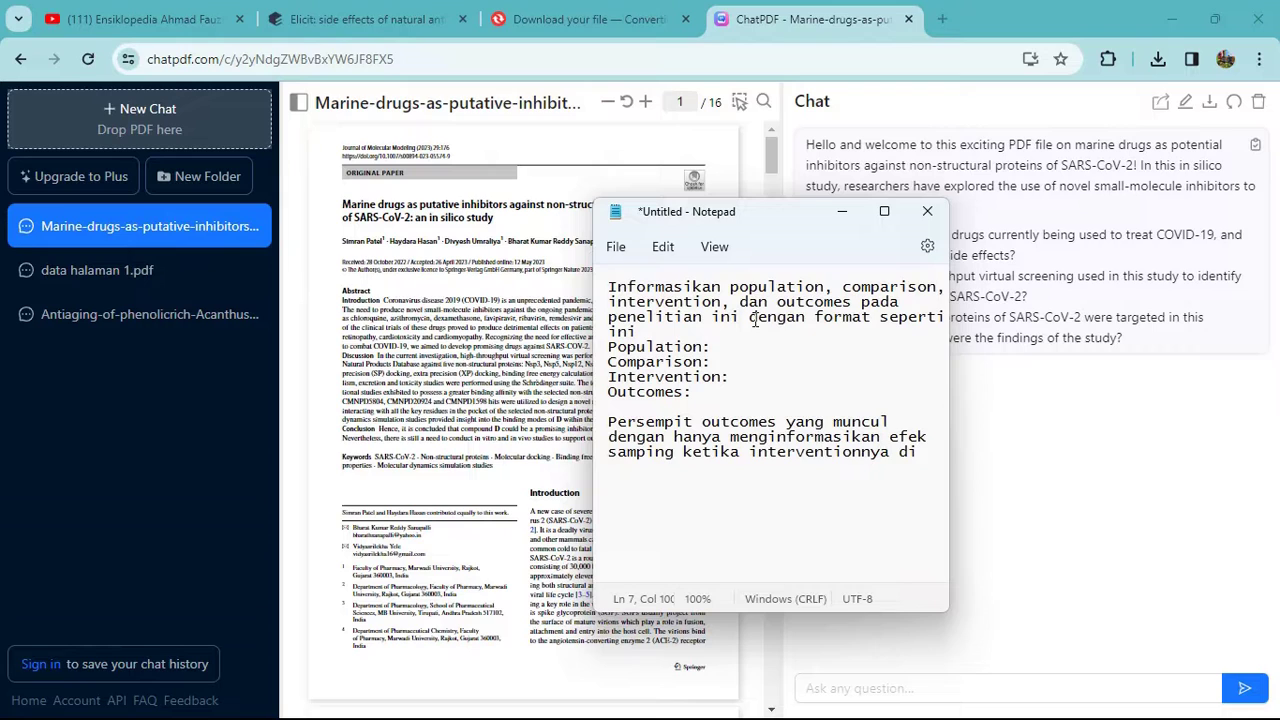
{"action": "type", "text": "berikan"}
Move the whole prompt from Notepad into the ChatPDF chat for the marine-drugs article and send it
{"action": "key", "text": "ctrl+a"}
{"action": "key", "text": "ctrl+x"}
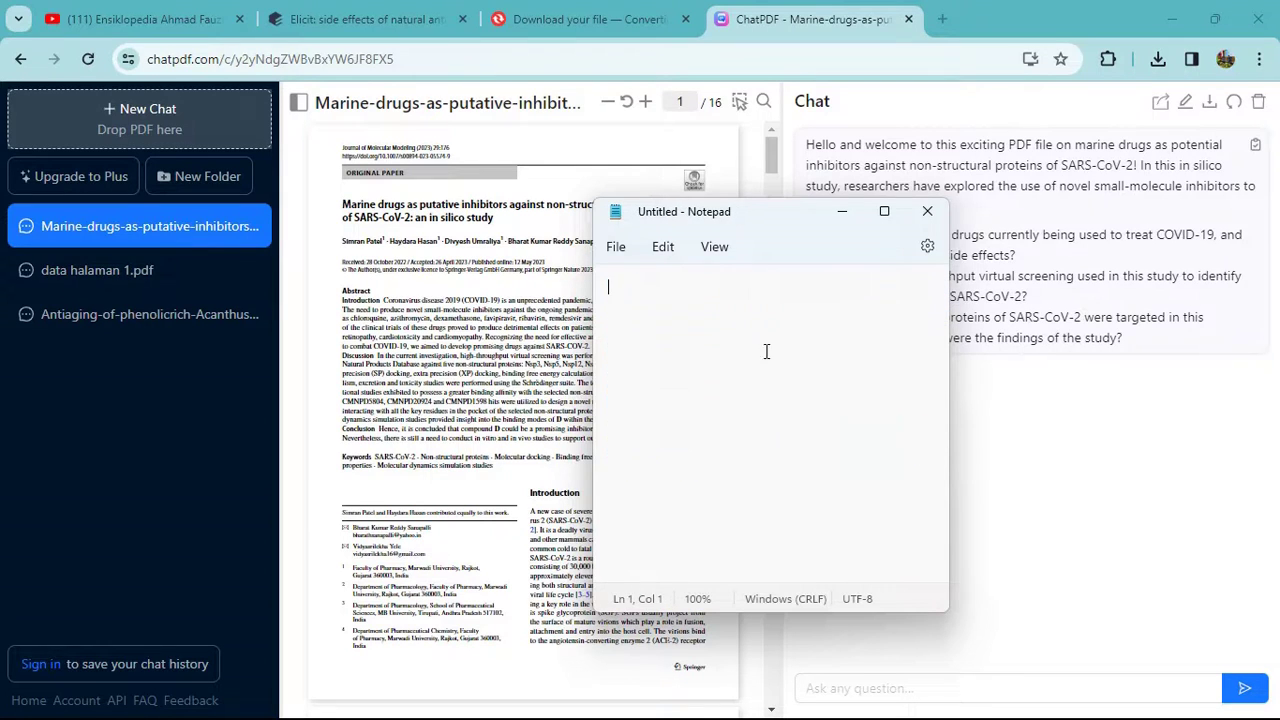
{"action": "left_click", "coordinate": [862, 688]}
{"action": "key", "text": "ctrl+v"}
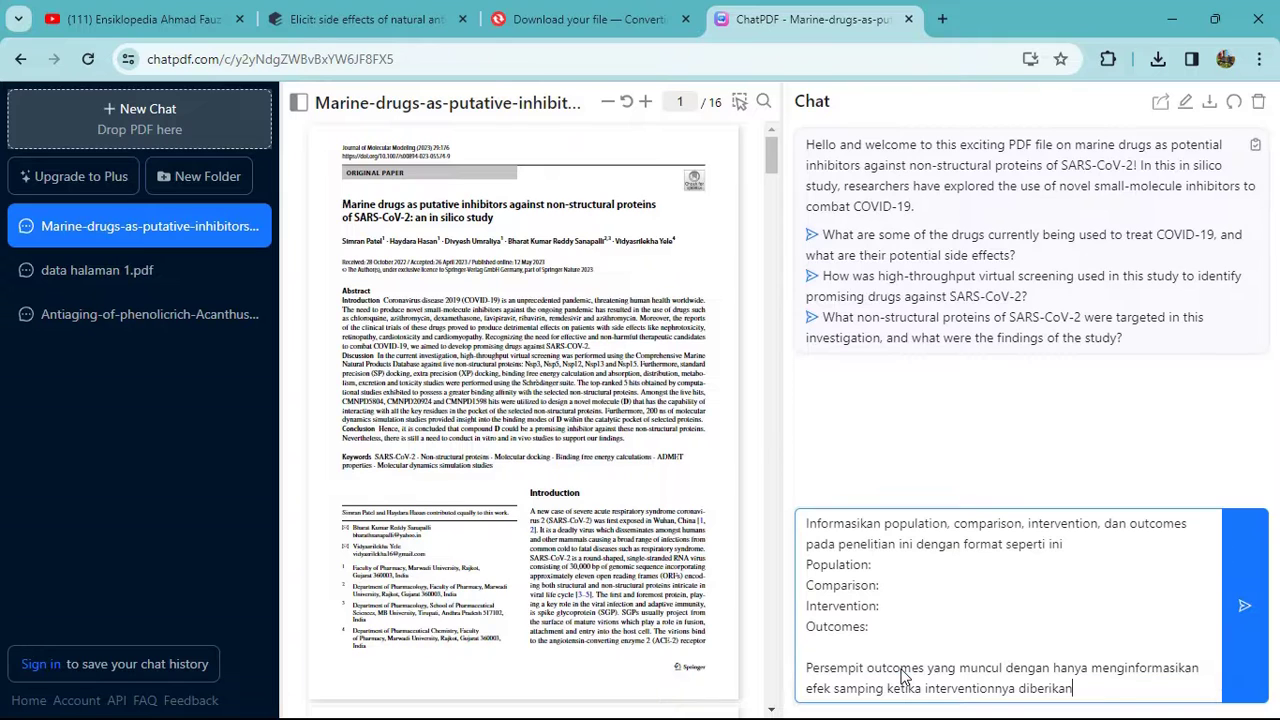
{"action": "left_click", "coordinate": [1249, 607]}
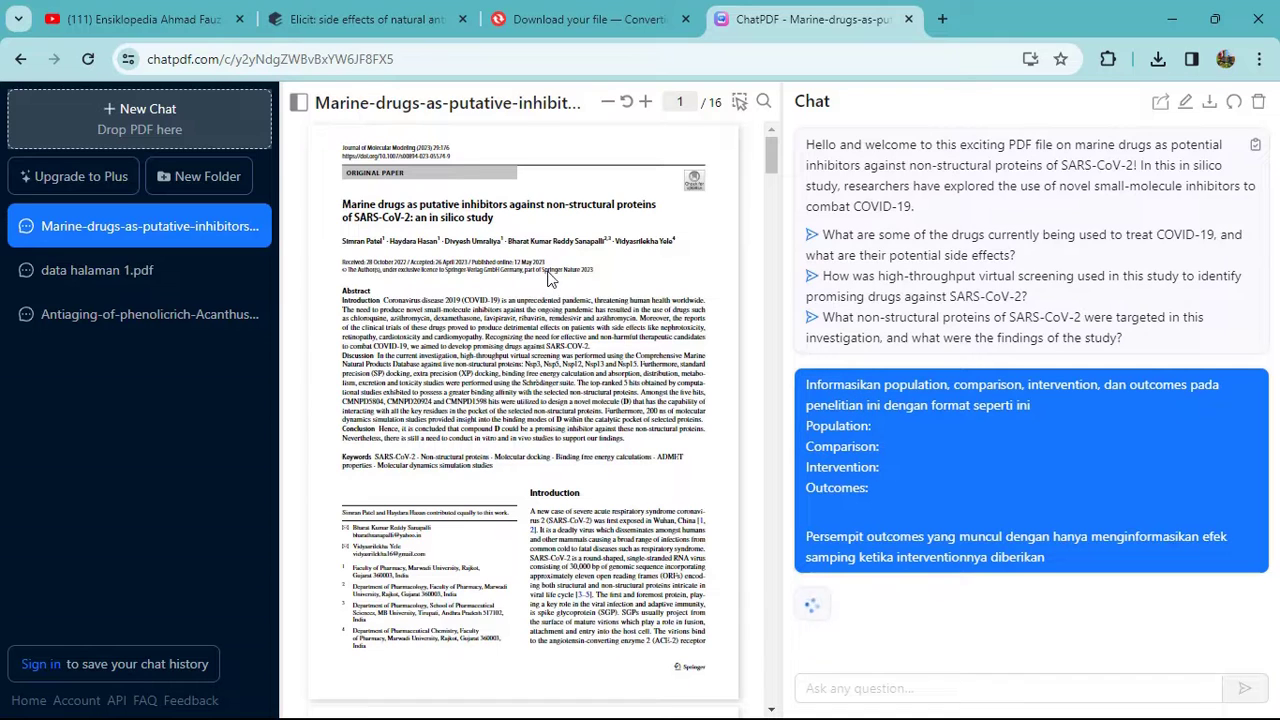
Read ChatPDF's answer for the marine-drugs article, glance at the Elicit results table, and return to the ChatPDF chat
{"action": "scroll", "coordinate": [851, 460], "scroll_direction": "down", "scroll_amount": 3}
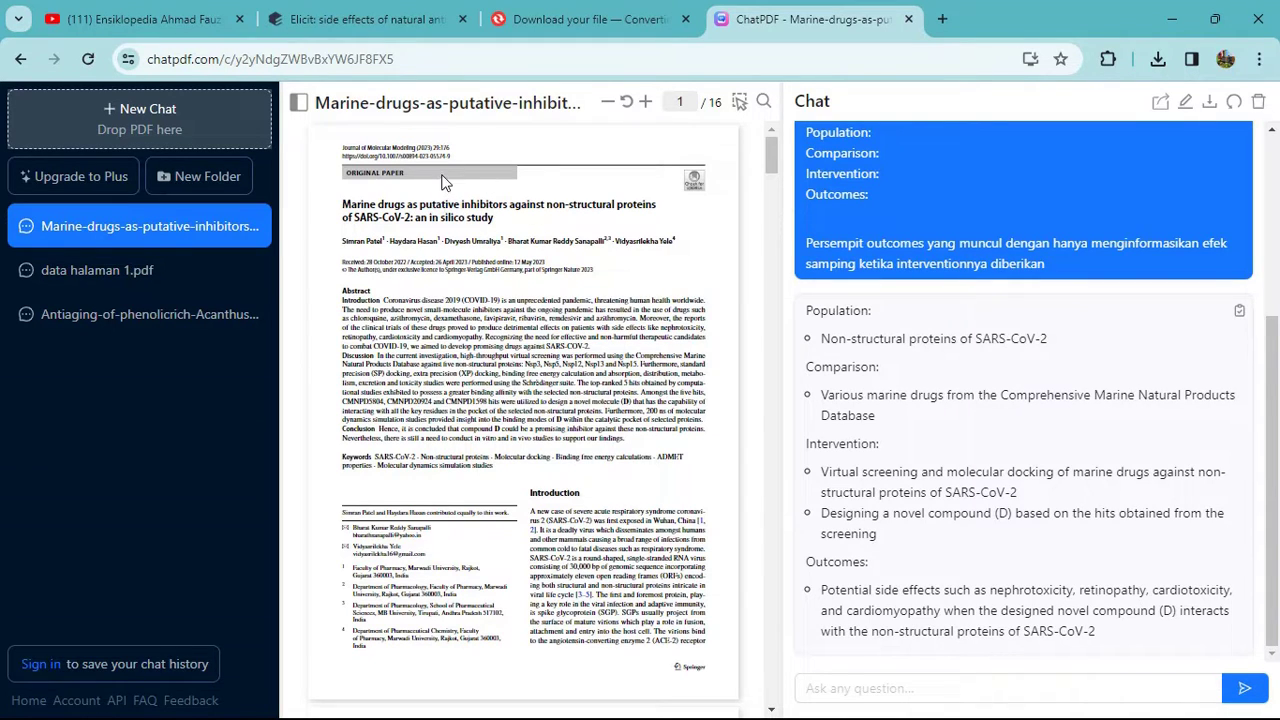
{"action": "left_click", "coordinate": [355, 19]}
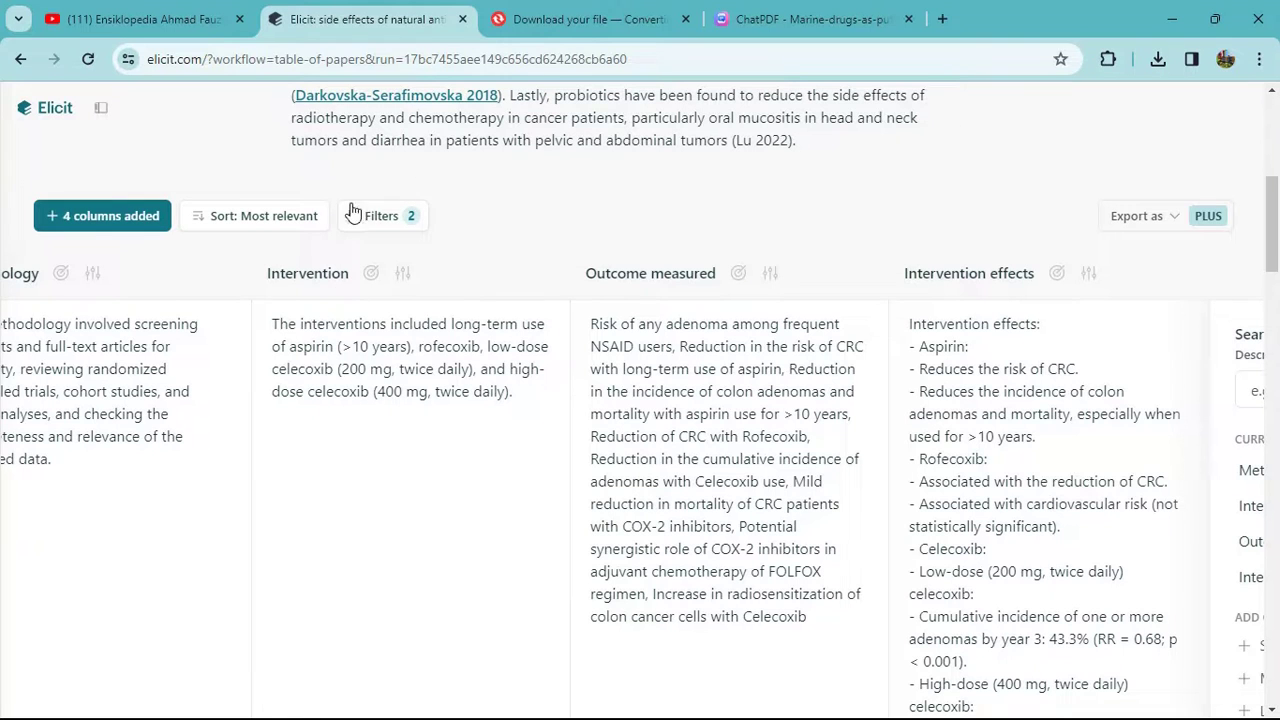
{"action": "left_click", "coordinate": [585, 19]}
{"action": "left_click", "coordinate": [833, 20]}
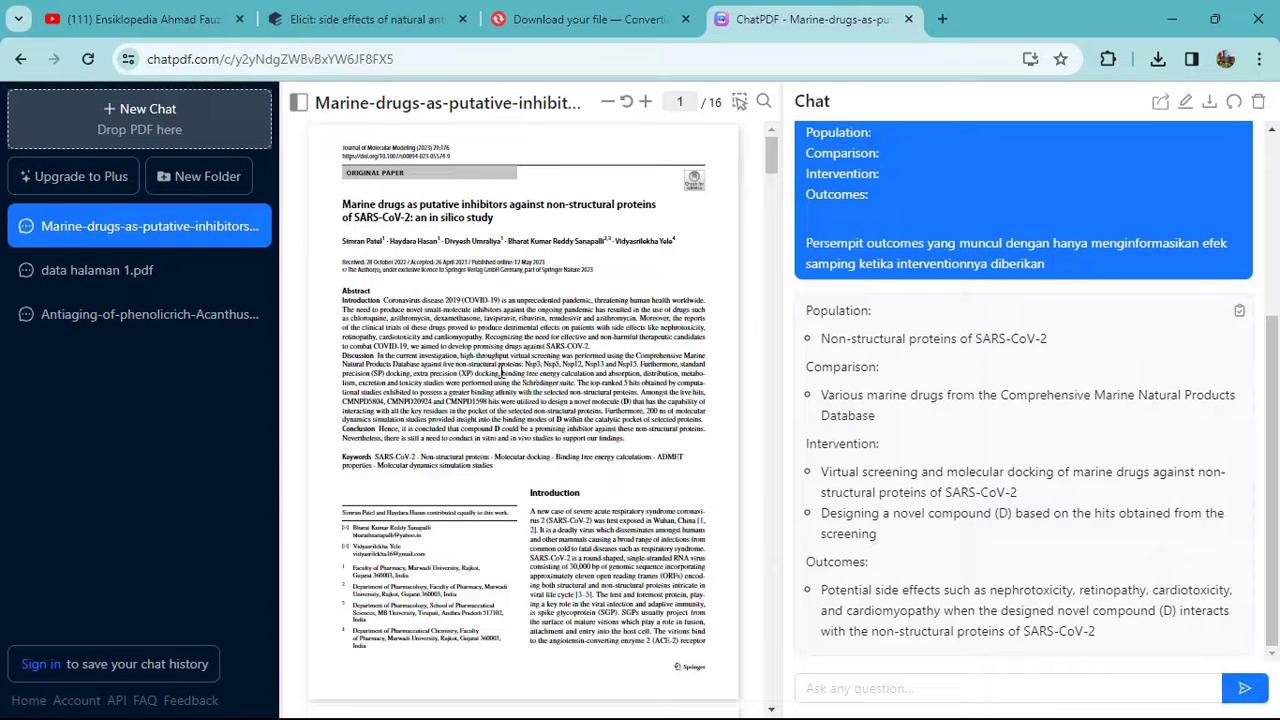
{"action": "scroll", "coordinate": [872, 360], "scroll_direction": "up", "scroll_amount": 2}
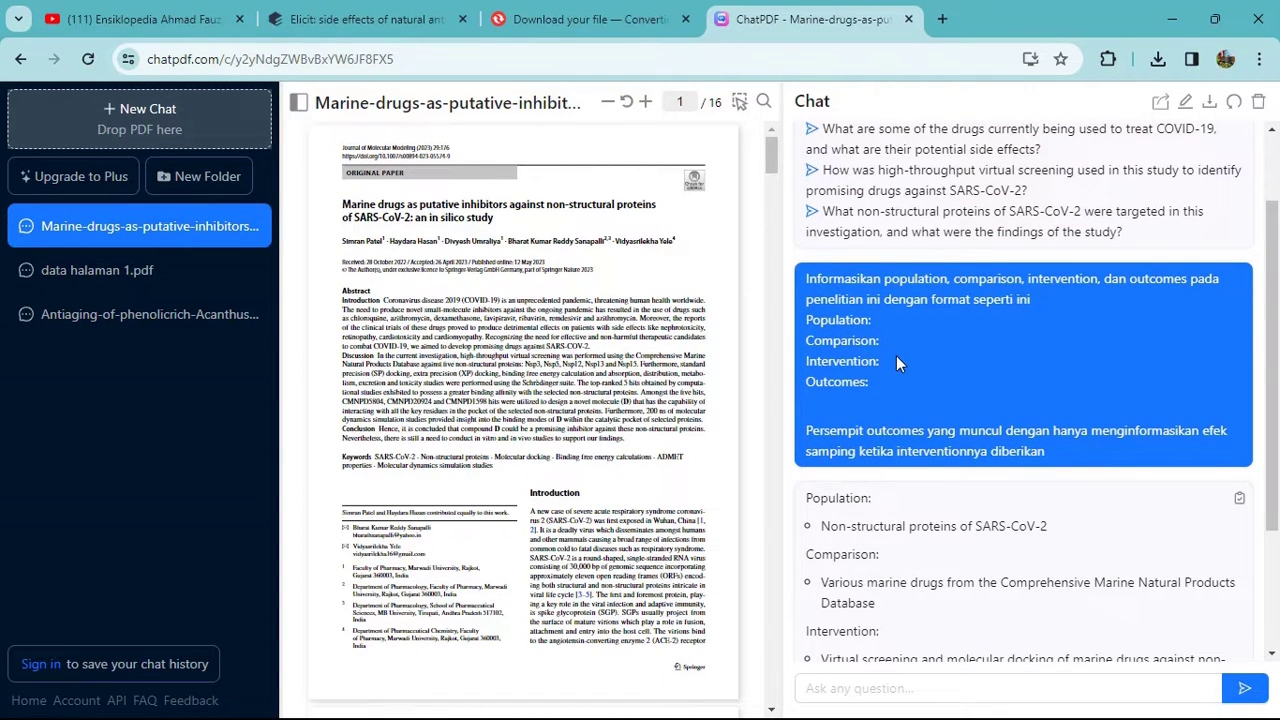
Ask in the chat "apa senyawa alami yang diteliti pada penelitian ini dan apa efek sampingnya bagi penderita yang mendapatkan senyawa alami tersebut?"
{"action": "left_click", "coordinate": [886, 687]}
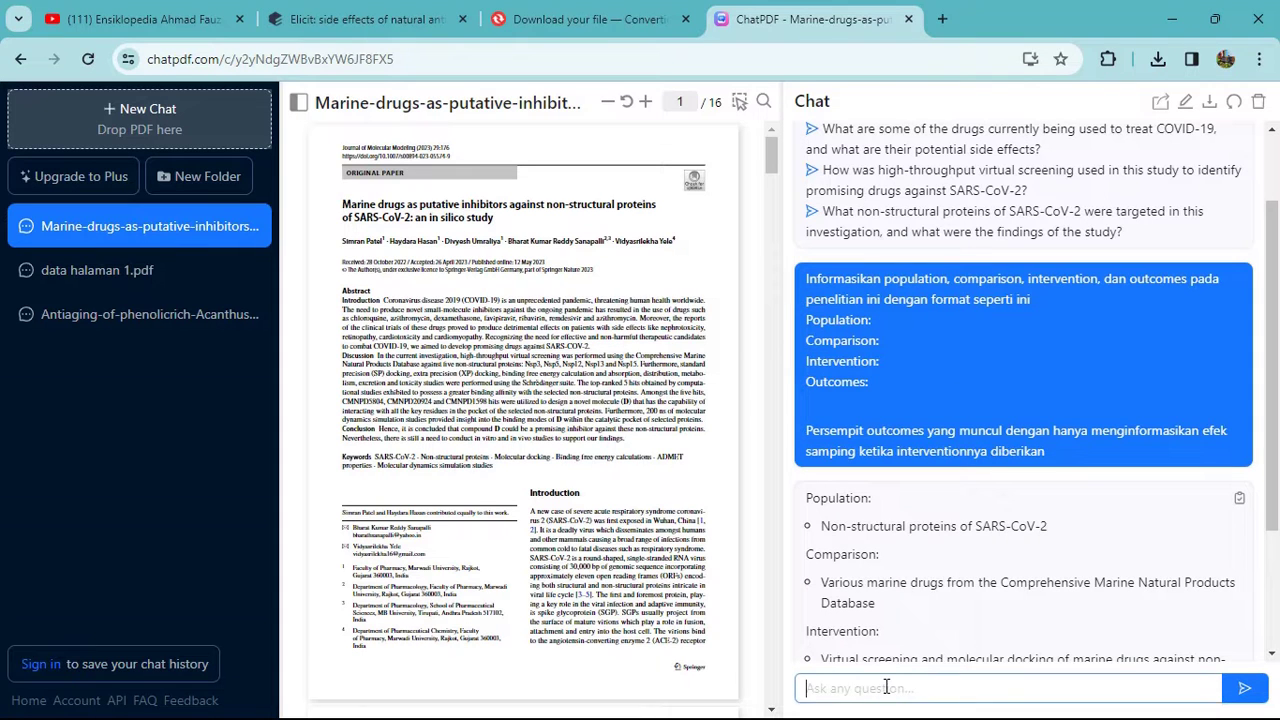
{"action": "scroll", "coordinate": [622, 436], "scroll_direction": "down", "scroll_amount": 2}
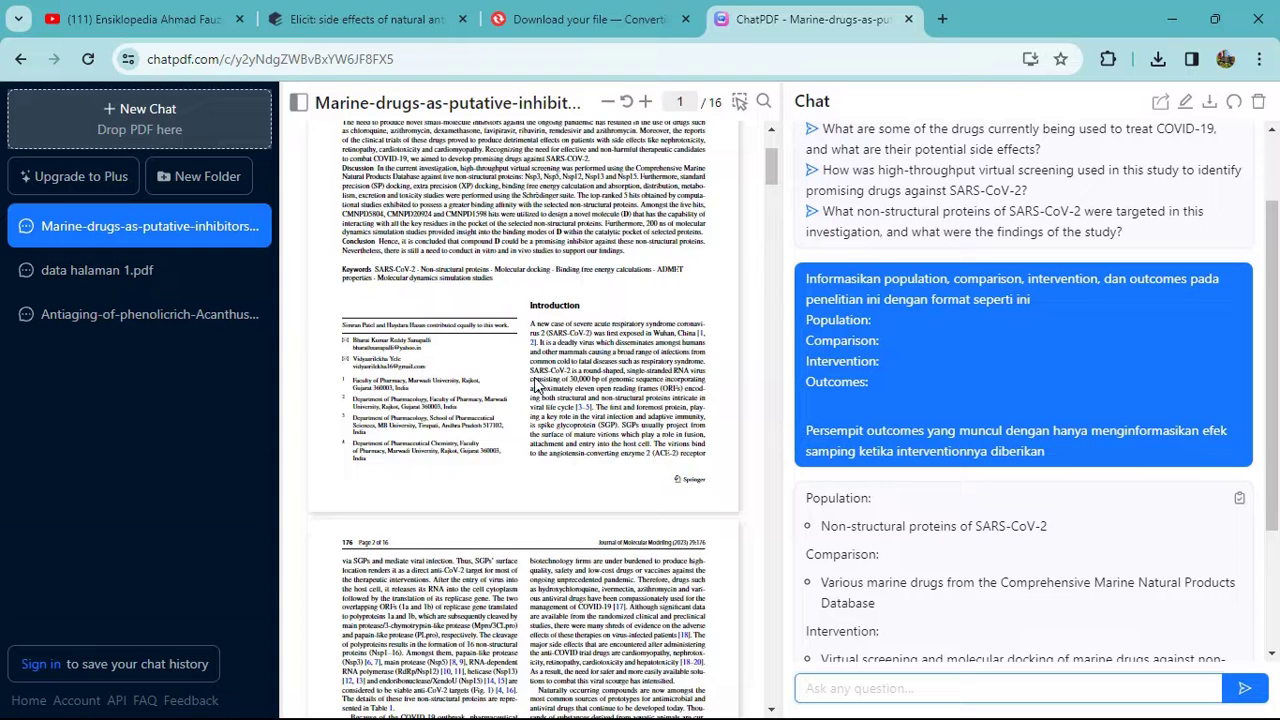
{"action": "scroll", "coordinate": [430, 300], "scroll_direction": "up", "scroll_amount": 2}
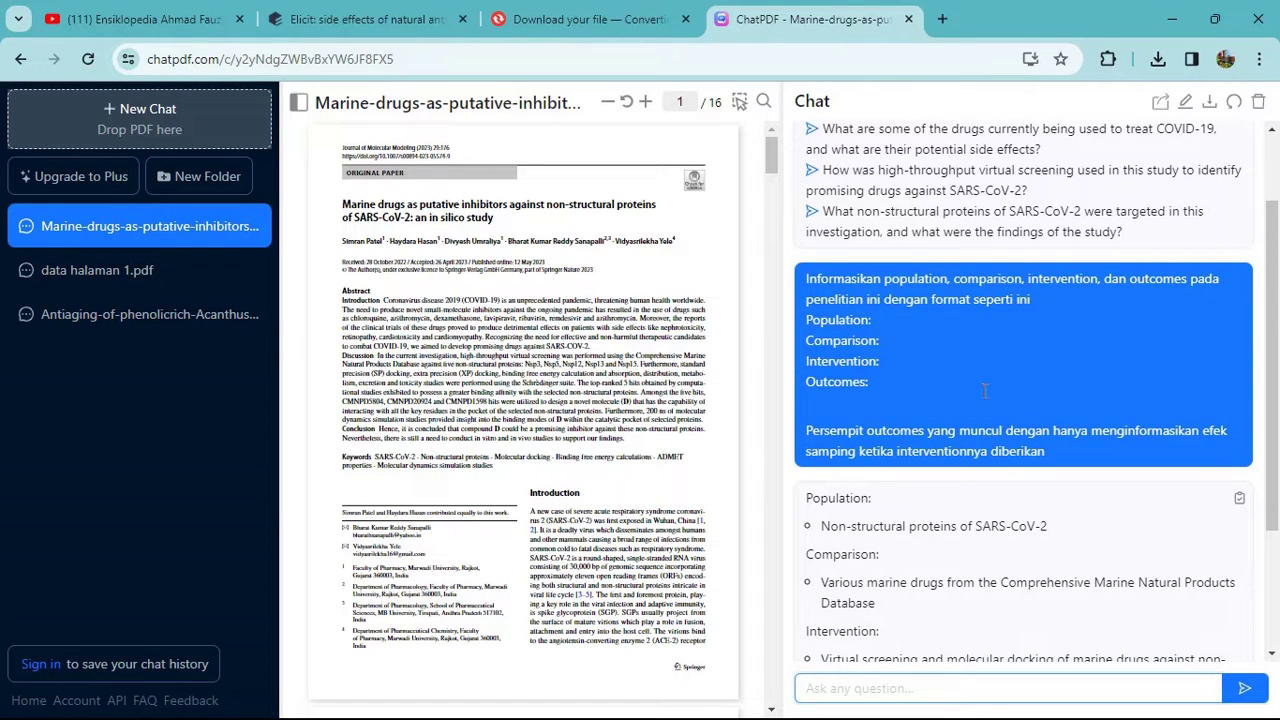
{"action": "key", "text": "BackSpace"}
{"action": "key", "text": "BackSpace"}
{"action": "type", "text": "pa senyawa a"}
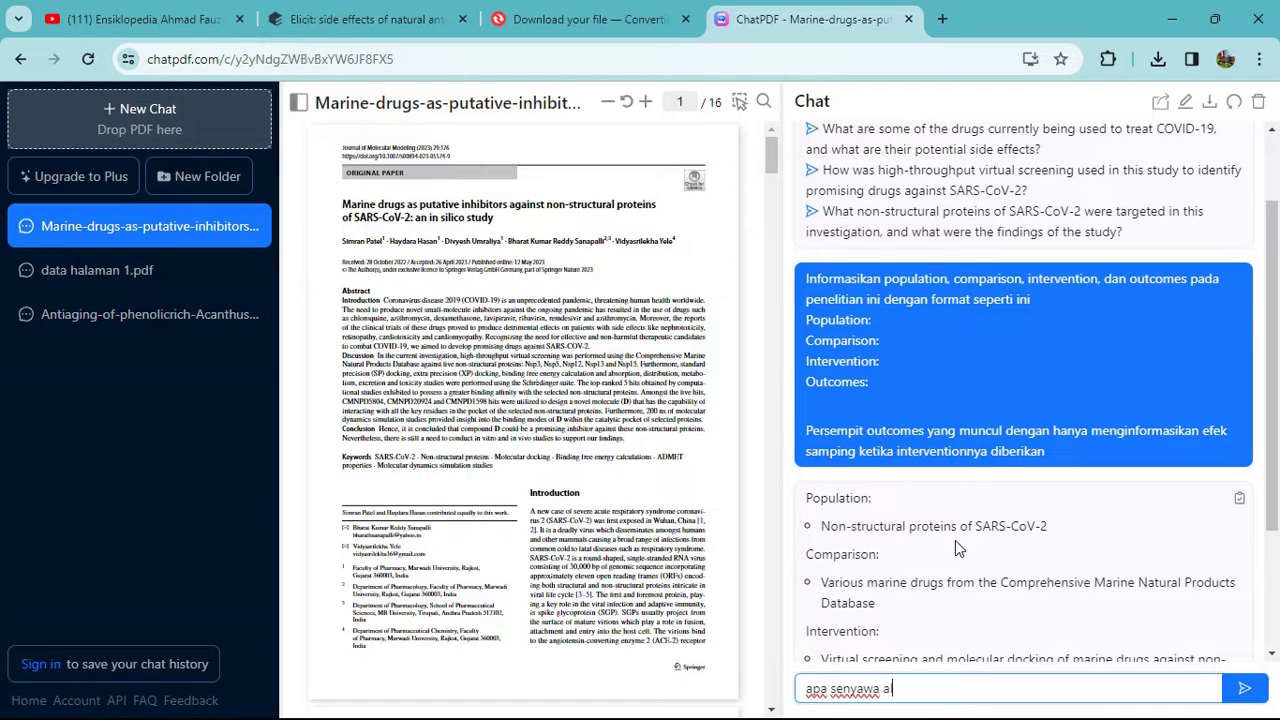
{"action": "type", "text": "lami yang diteliti pad apeneli"}
{"action": "key", "text": "BackSpace"}
{"action": "key", "text": "BackSpace"}
{"action": "key", "text": "BackSpace"}
{"action": "key", "text": "BackSpace"}
{"action": "key", "text": "BackSpace"}
{"action": "key", "text": "BackSpace"}
{"action": "key", "text": "BackSpace"}
{"action": "key", "text": "BackSpace"}
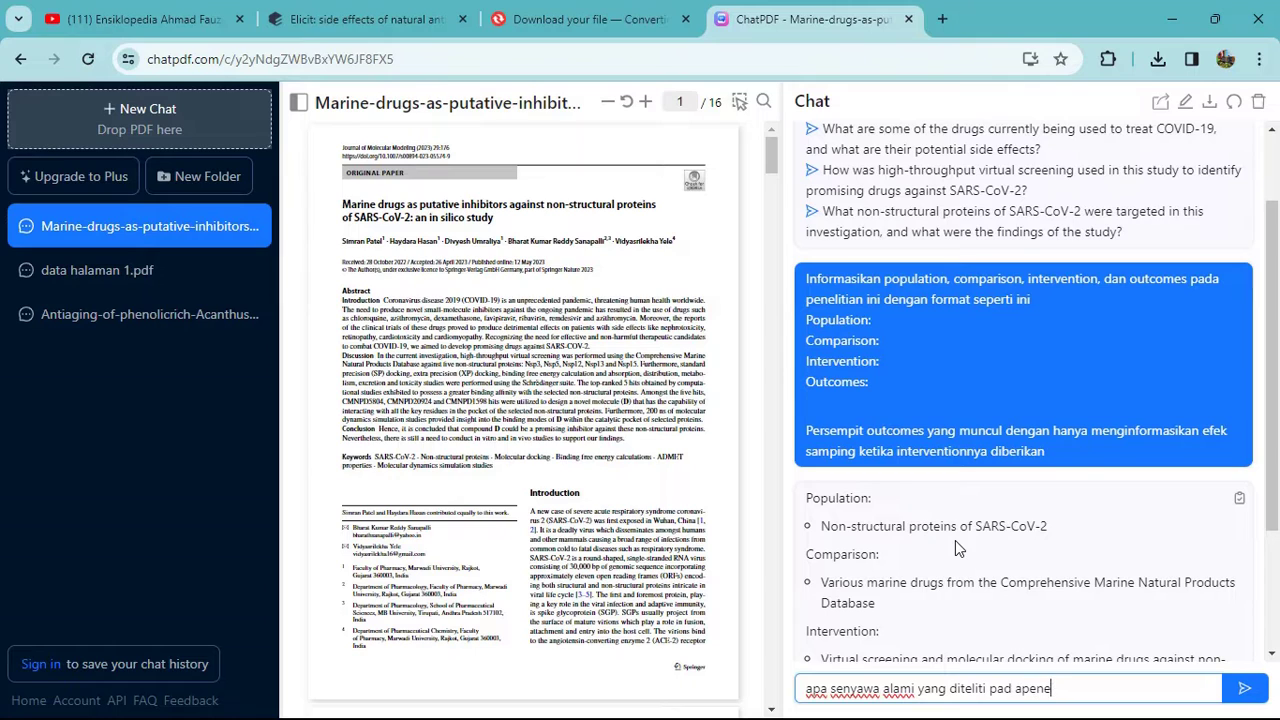
{"action": "type", "text": "a penelitian ini dan apa efek sampingnya bagi penderita yang mendapatkan senyawa alami tersebut?"}
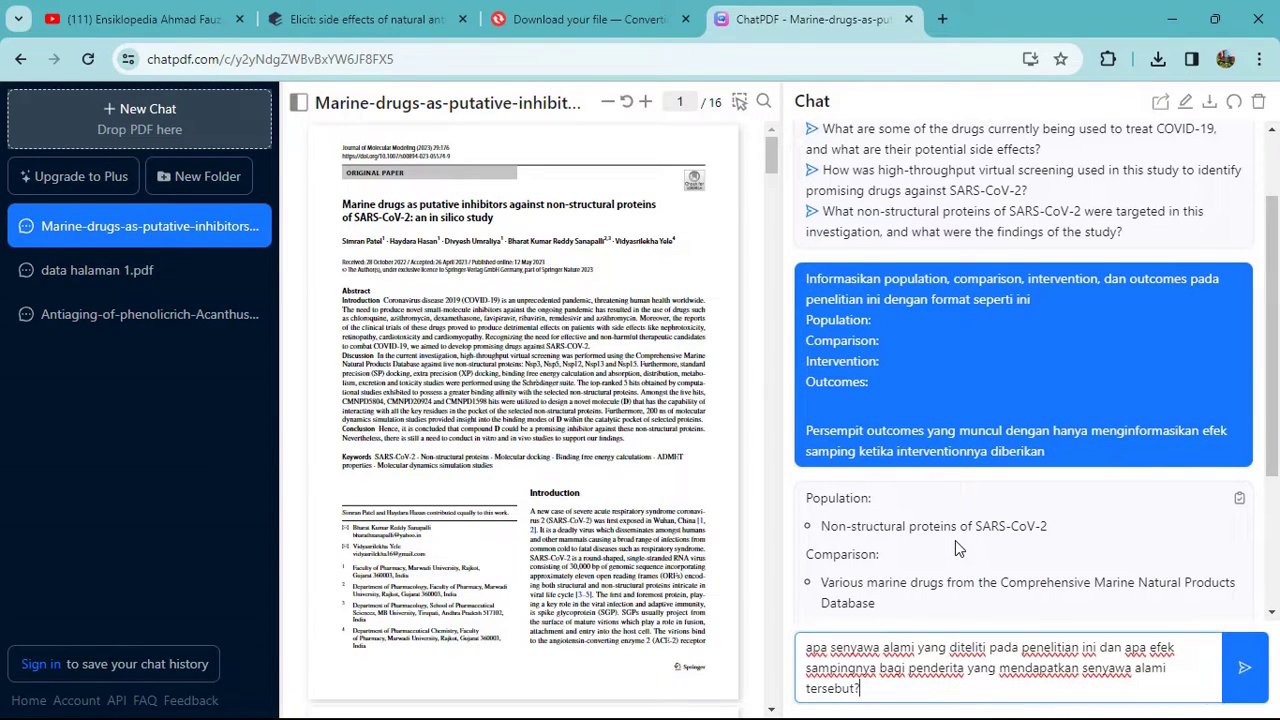
{"action": "key", "text": "Return"}
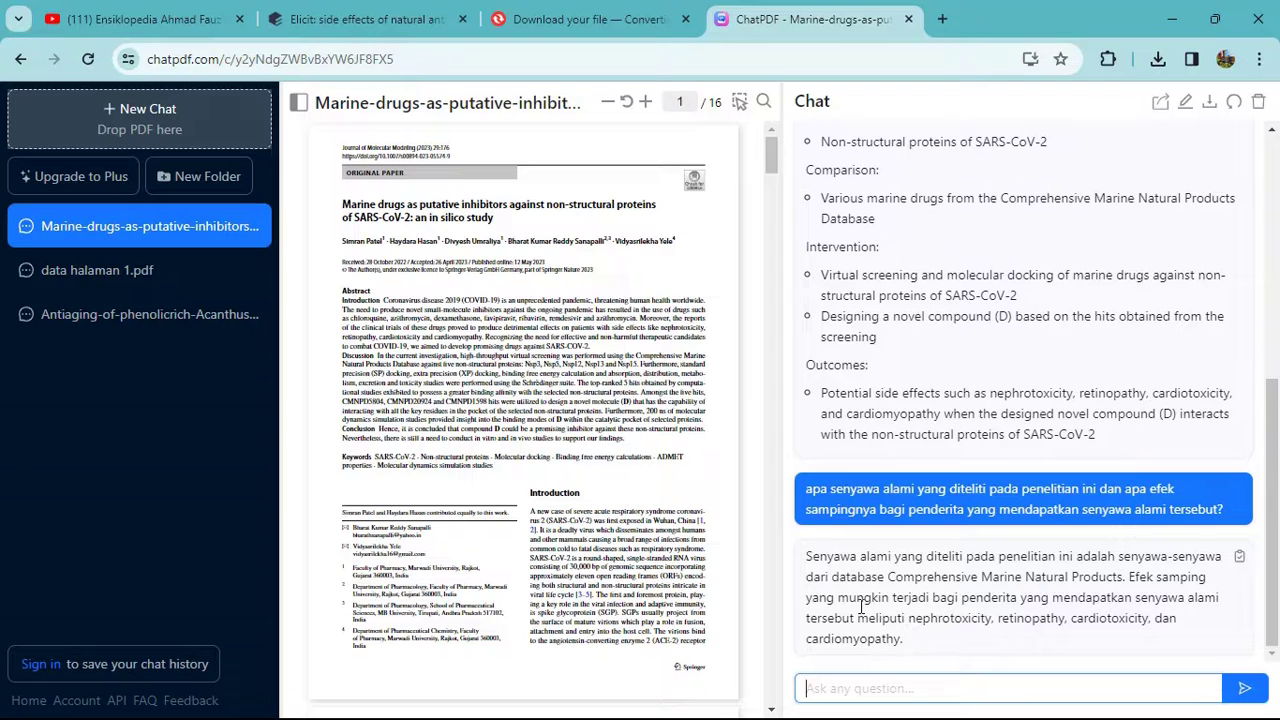
Switch to the scopus-_4__2 workbook in Excel, look over its empty Population, Intervention, Comparison and Outcomes cells, and return to ChatPDF
{"action": "left_click", "coordinate": [925, 700]}
{"action": "left_click", "coordinate": [865, 484]}
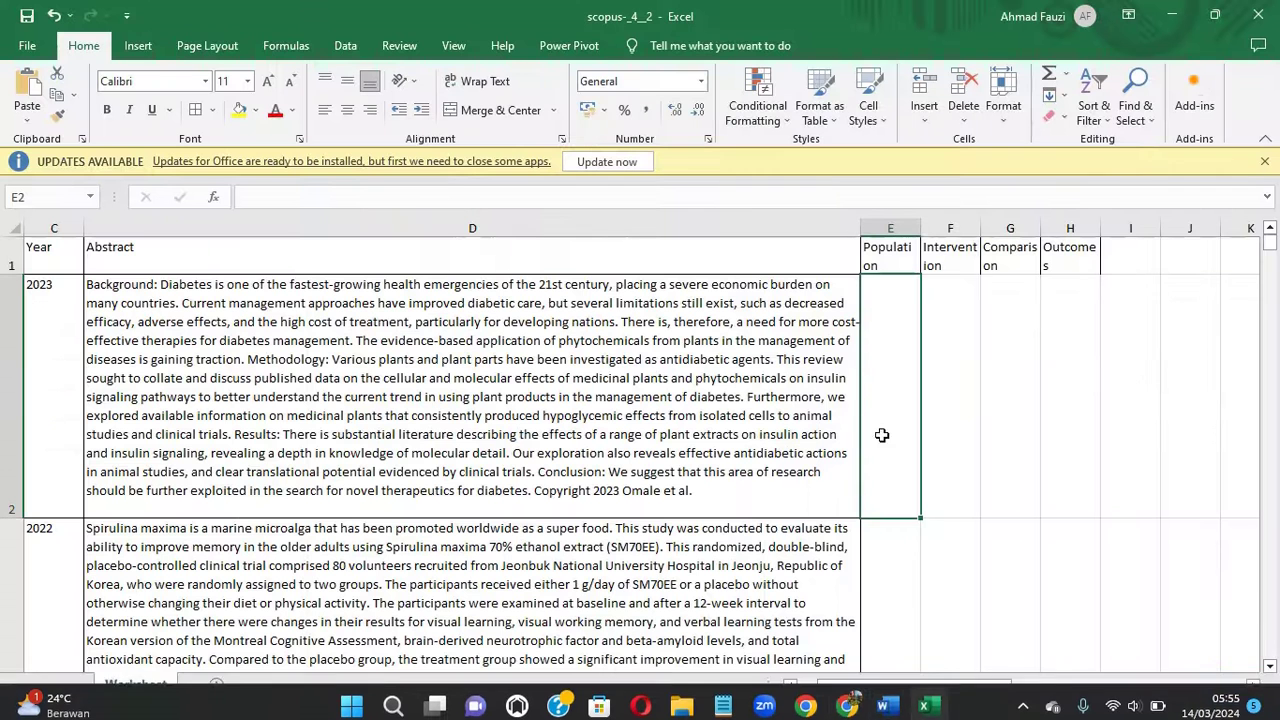
{"action": "left_click", "coordinate": [945, 356]}
{"action": "left_click", "coordinate": [1000, 353]}
{"action": "left_click", "coordinate": [1070, 362]}
{"action": "left_click", "coordinate": [876, 411]}
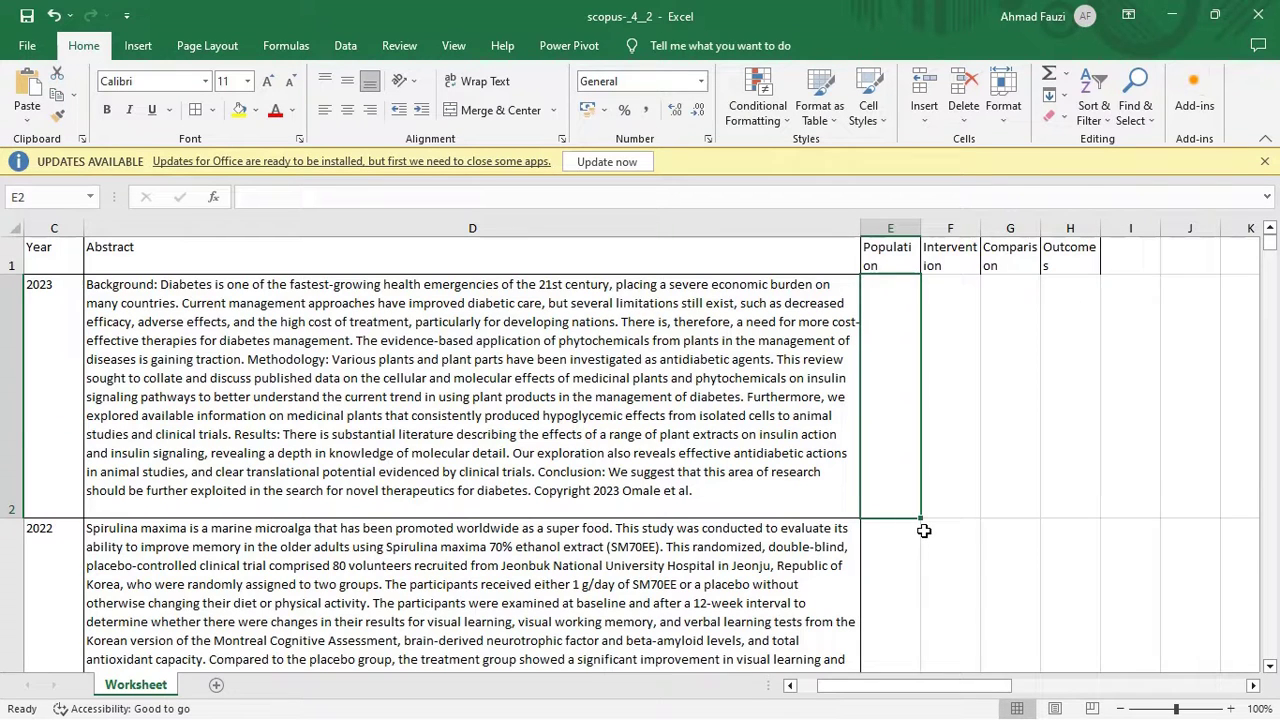
{"action": "left_click", "coordinate": [852, 702]}
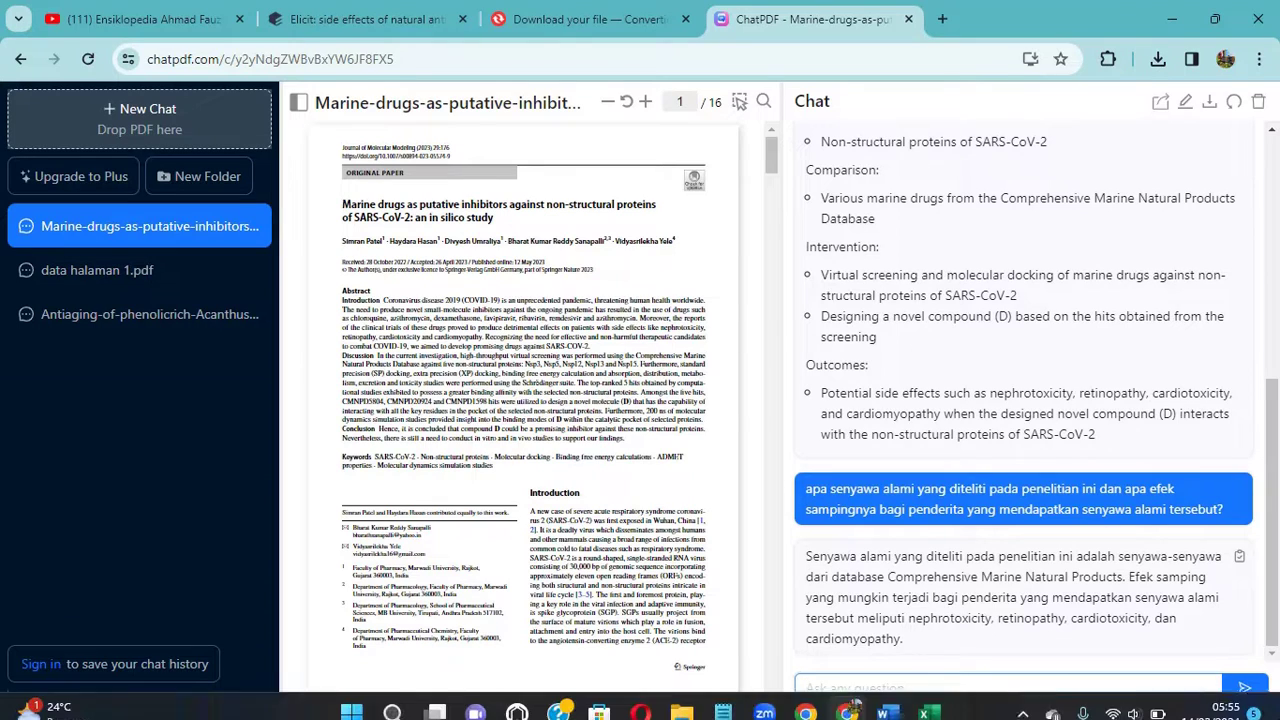
{"action": "left_click", "coordinate": [848, 712]}
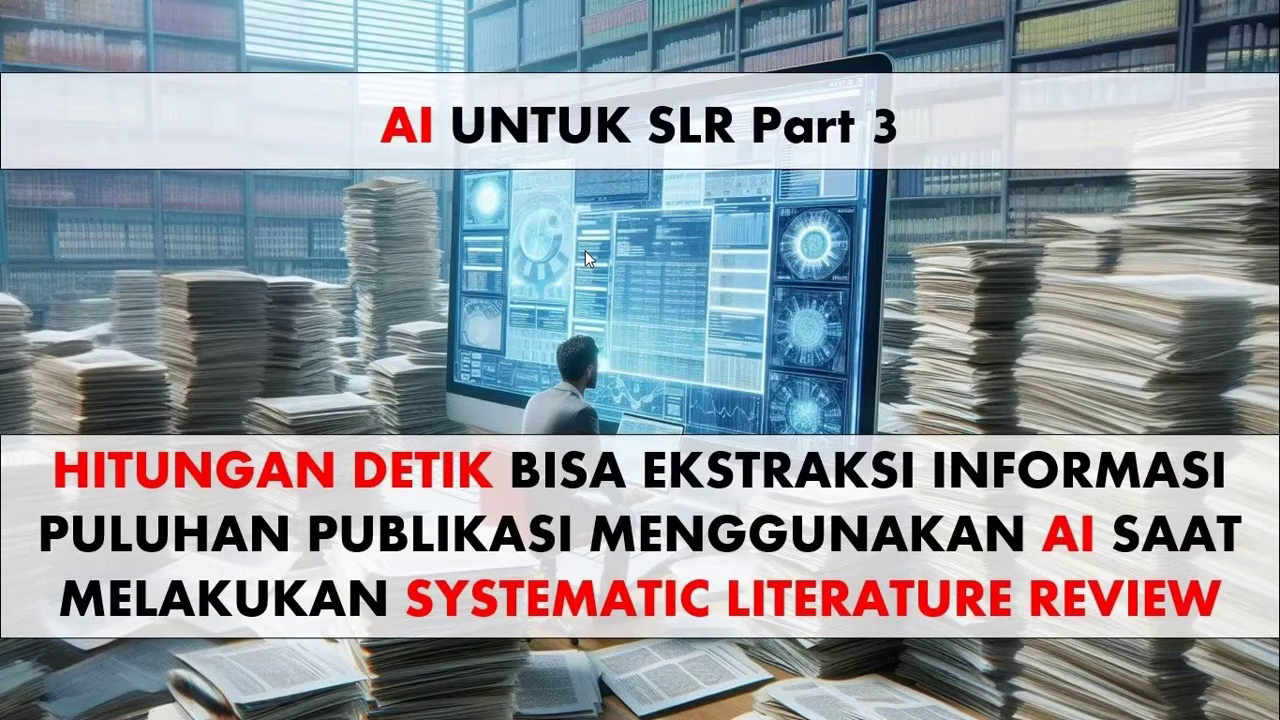